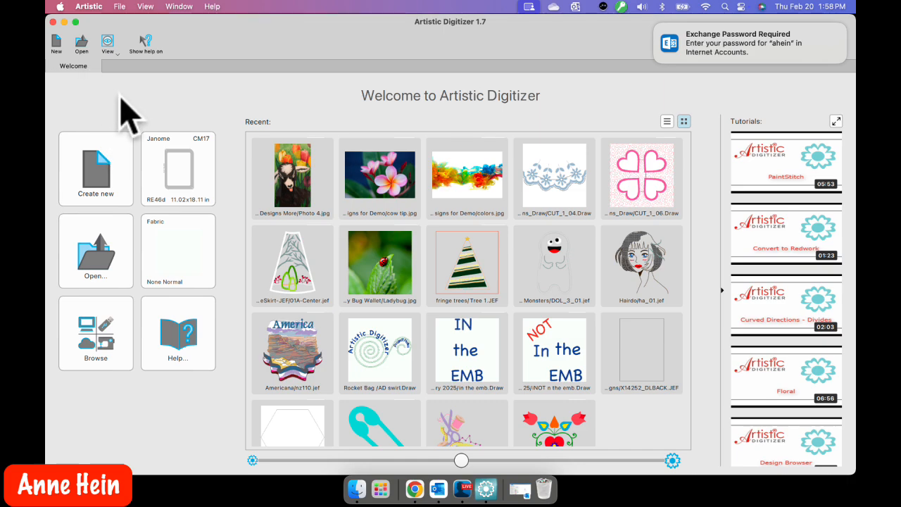
Create a new blank embroidery design.
key(super+Tab)
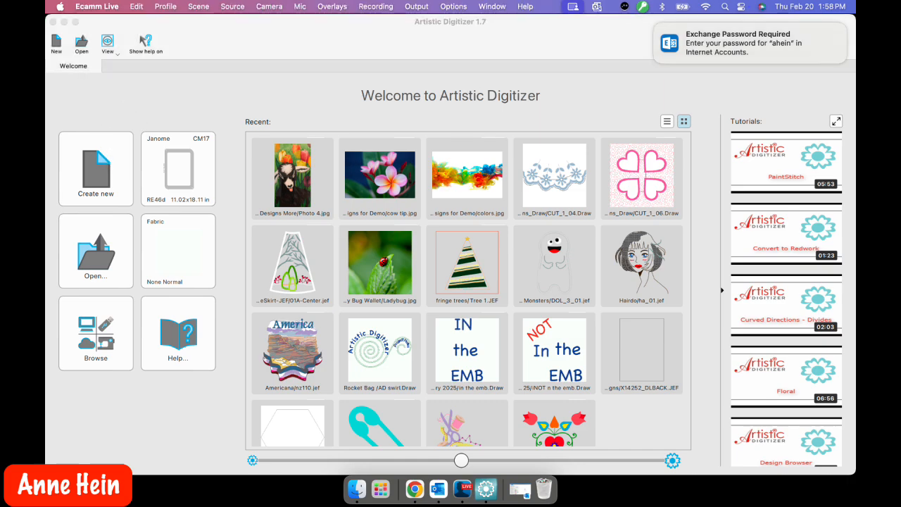
click(136, 435)
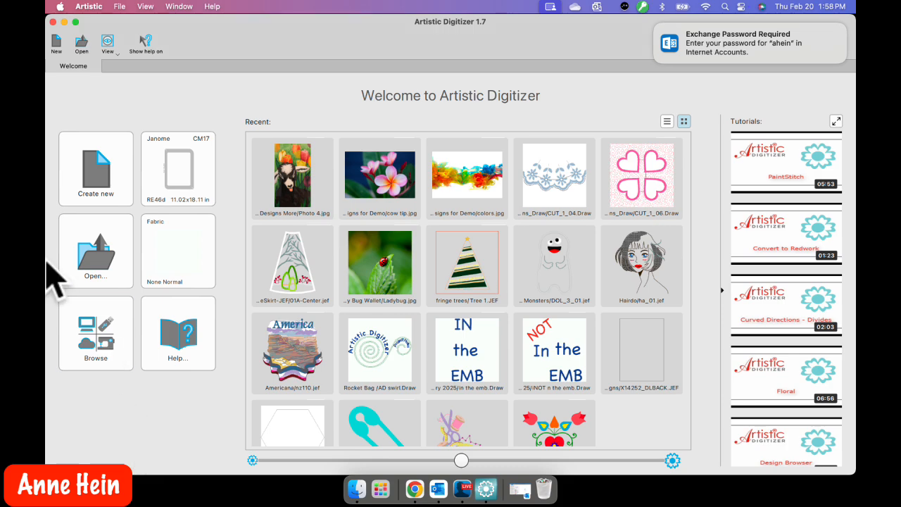
click(108, 172)
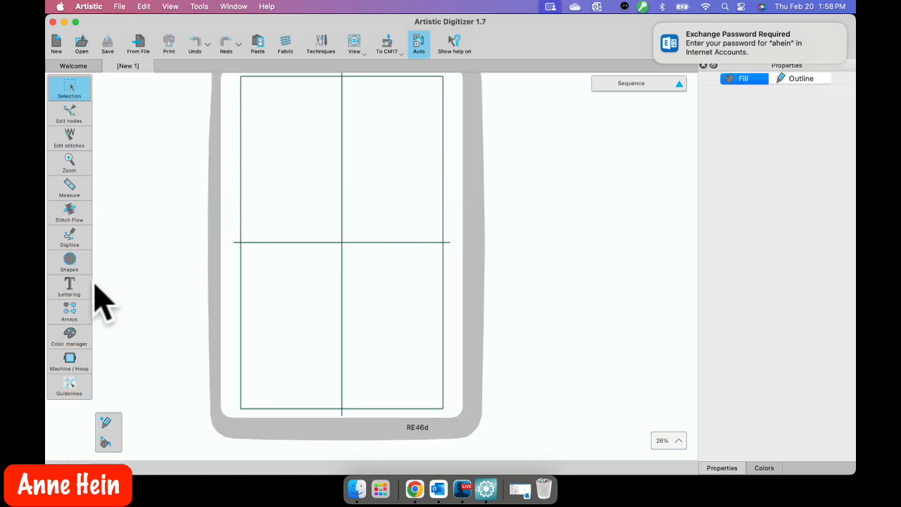
Digitize a vertical outline shape about 11.2 in tall along the hoop's vertical center line.
mouse_move(79, 278)
mouse_move(74, 241)
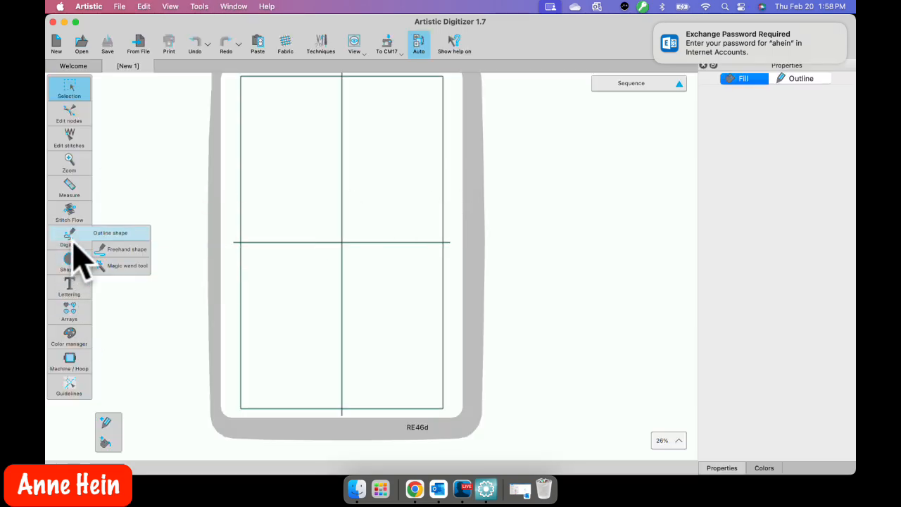
click(114, 234)
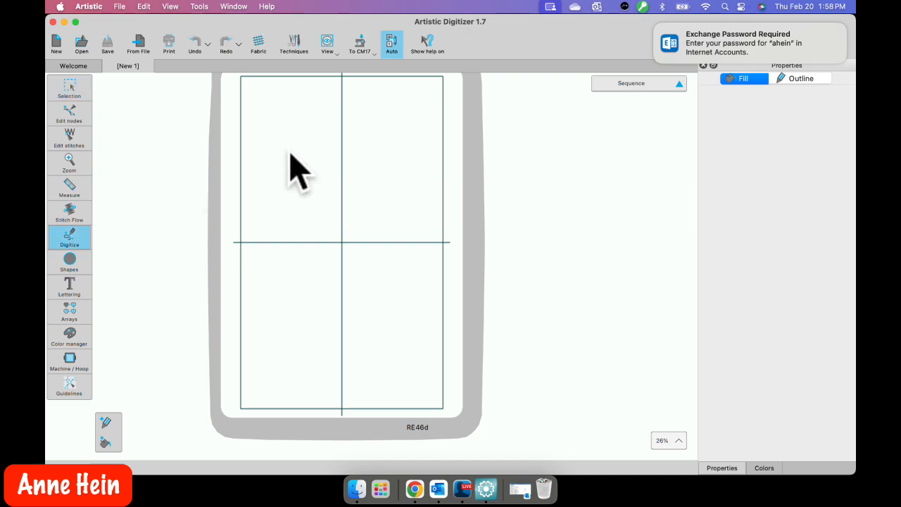
click(342, 135)
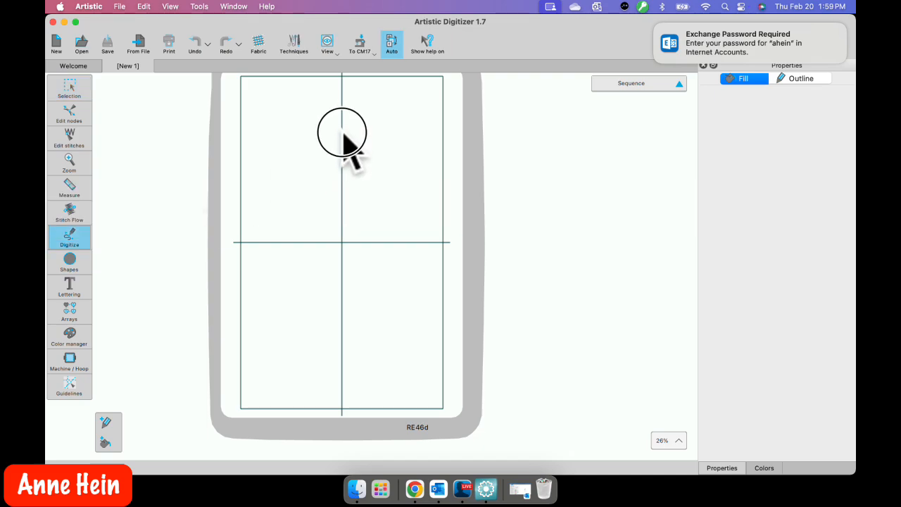
right_click(343, 345)
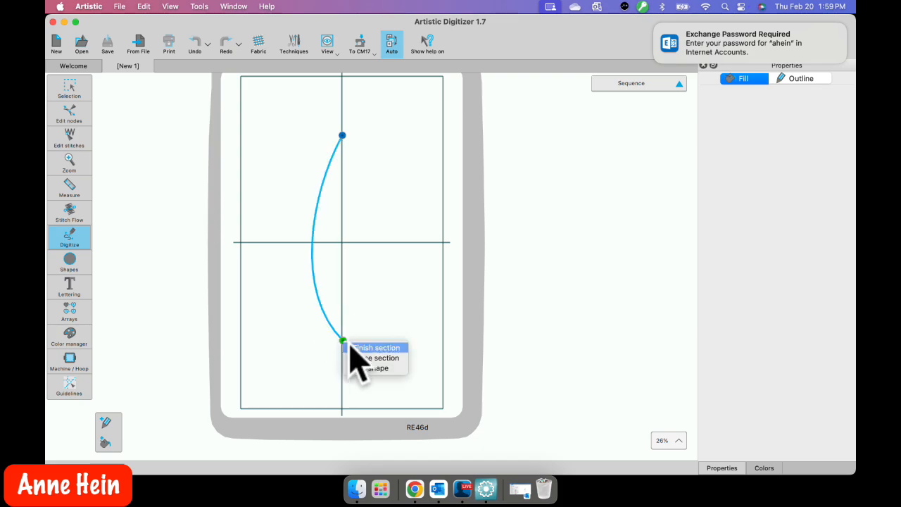
click(364, 381)
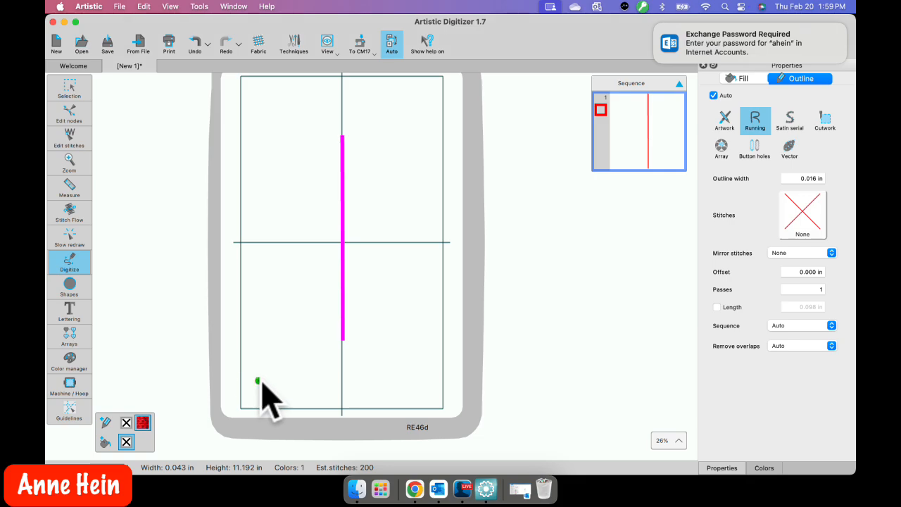
Digitize a roughly horizontal line about 8 in wide below the vertical line, near the hoop's lower edge.
click(258, 381)
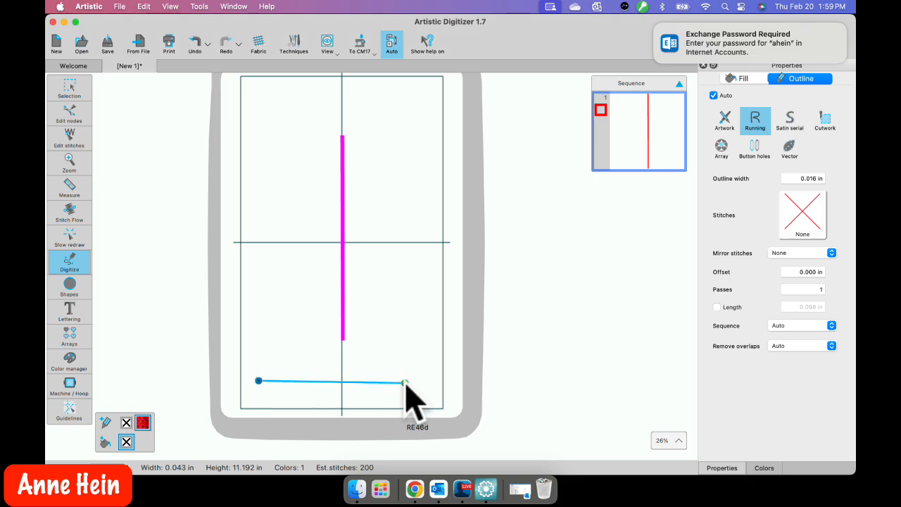
right_click(405, 382)
click(411, 412)
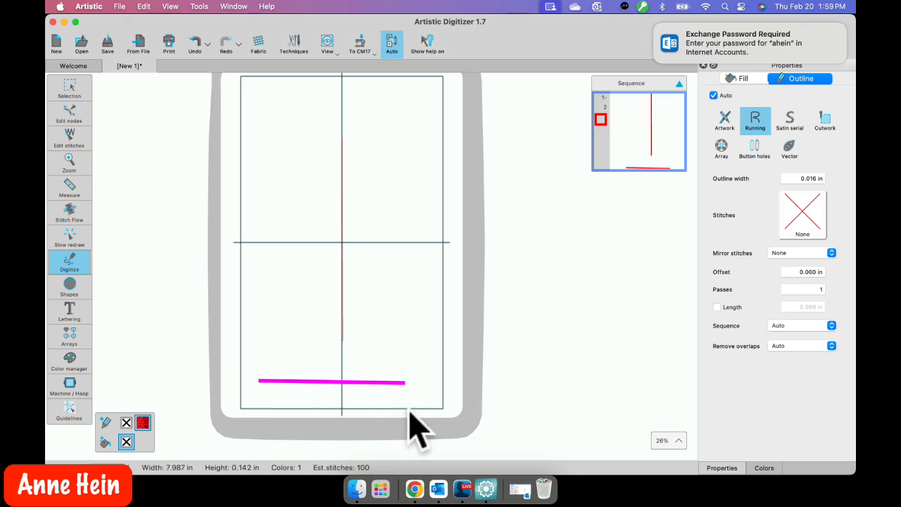
Change the vertical line's outline type from running stitch to Button holes.
scroll(394, 328, down, 2)
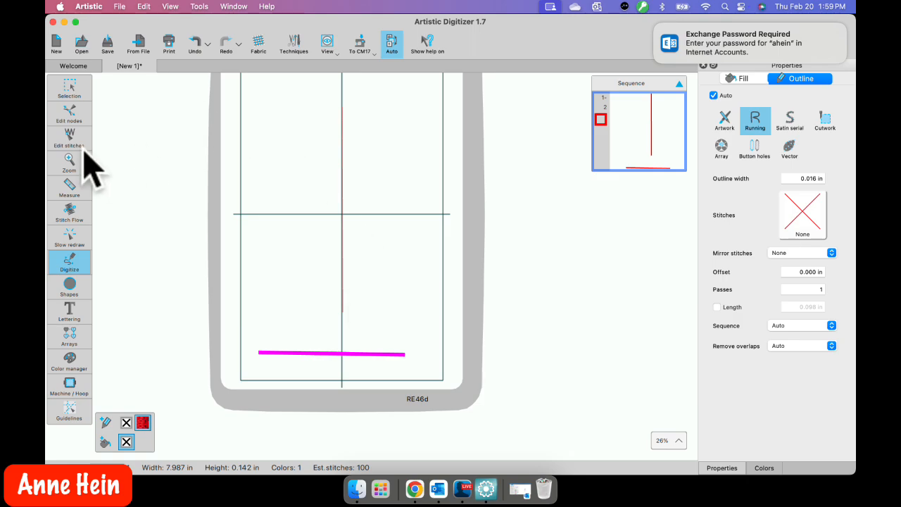
click(60, 95)
click(342, 177)
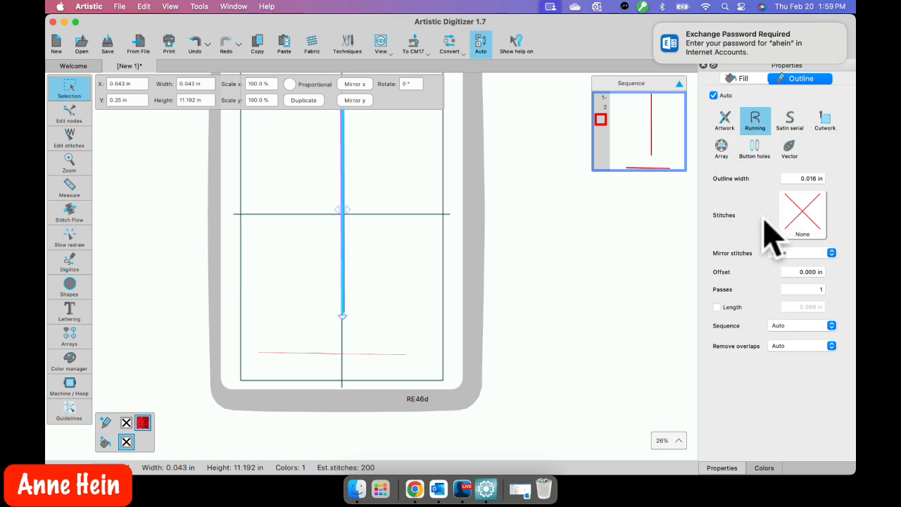
click(754, 148)
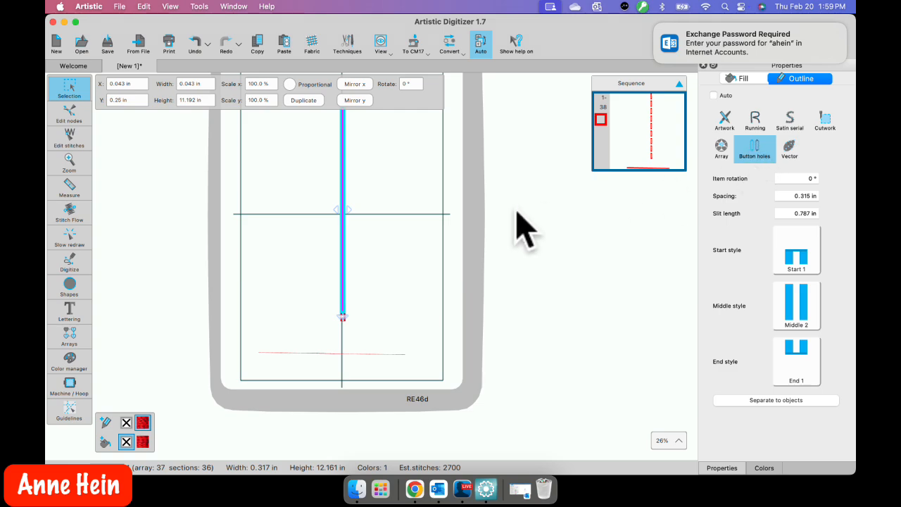
scroll(398, 222, up, 1)
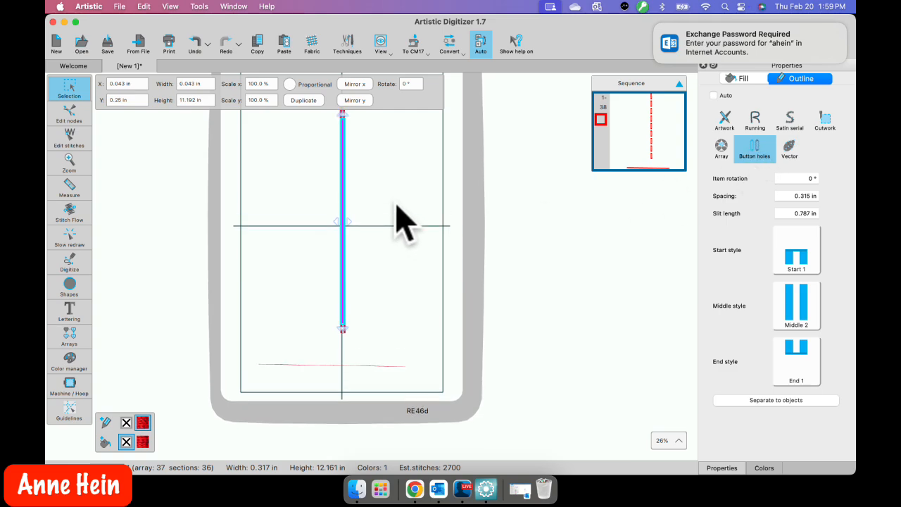
scroll(396, 206, up, 5)
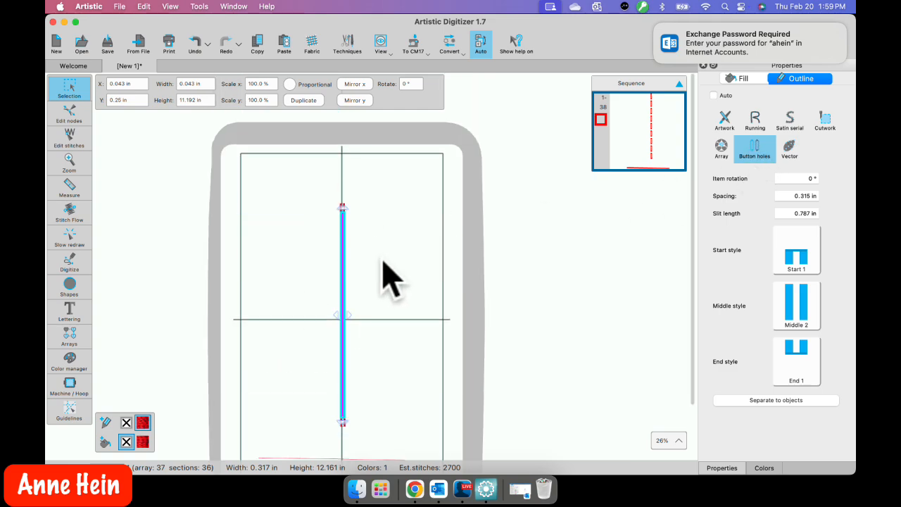
Examine the available start, middle and end styles for the buttonholes and inspect the buttonhole row up close.
click(799, 252)
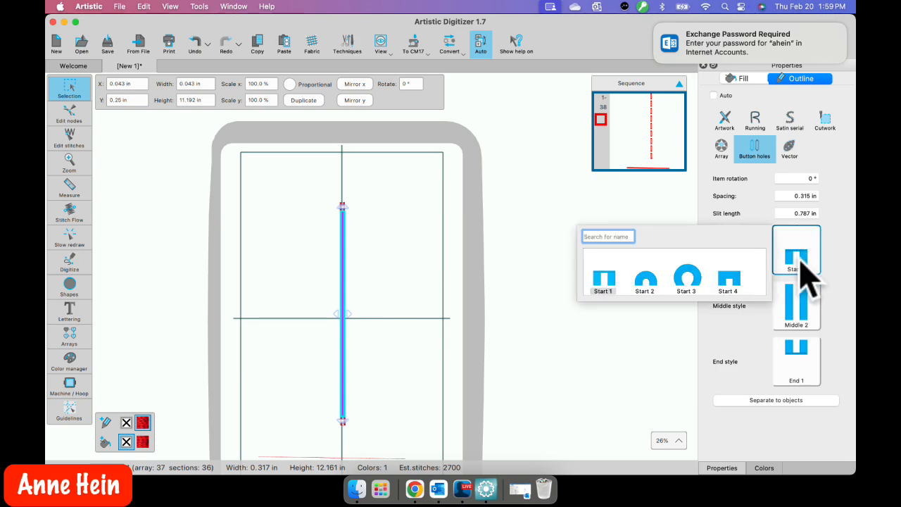
click(802, 330)
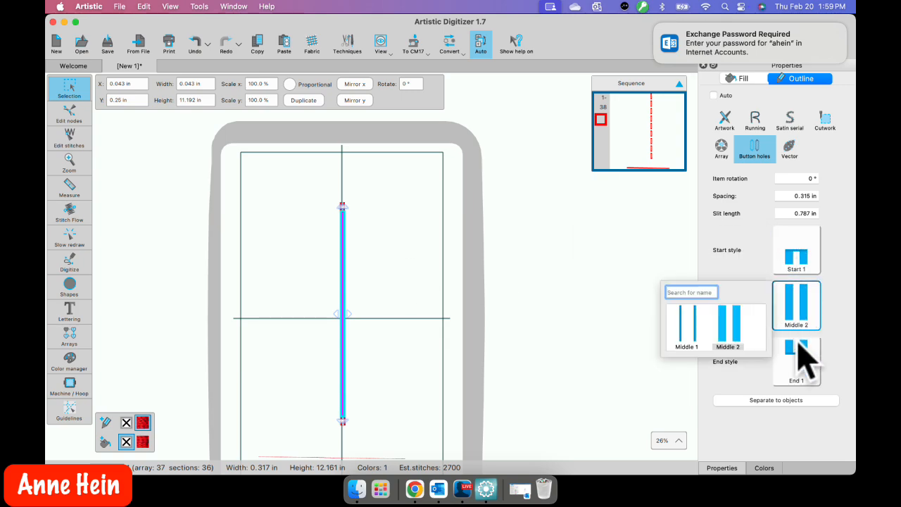
click(800, 349)
click(803, 366)
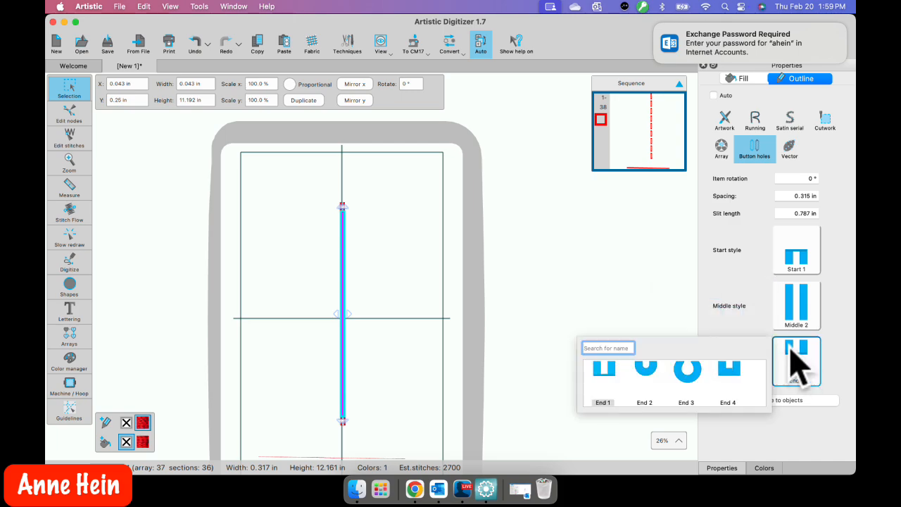
click(800, 258)
click(402, 291)
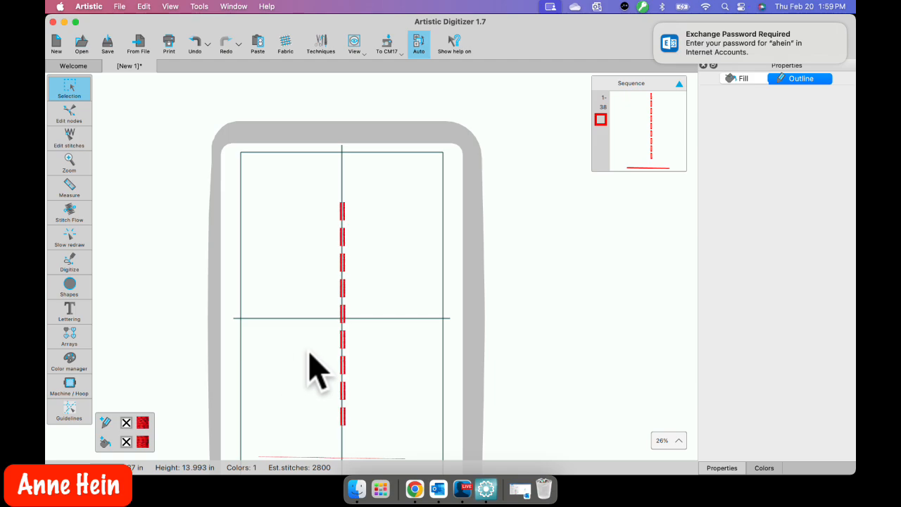
scroll(330, 350, up, 2)
scroll(329, 350, up, 1)
scroll(374, 343, up, 1)
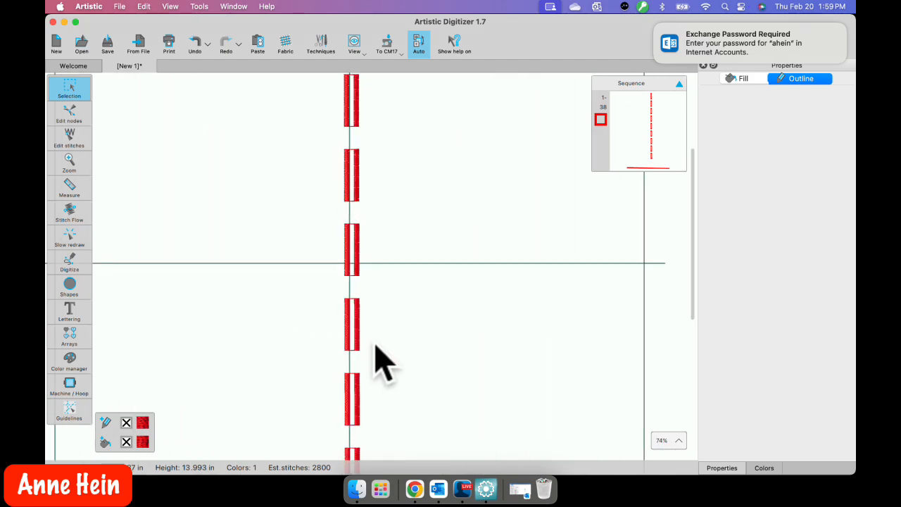
scroll(377, 325, down, 3)
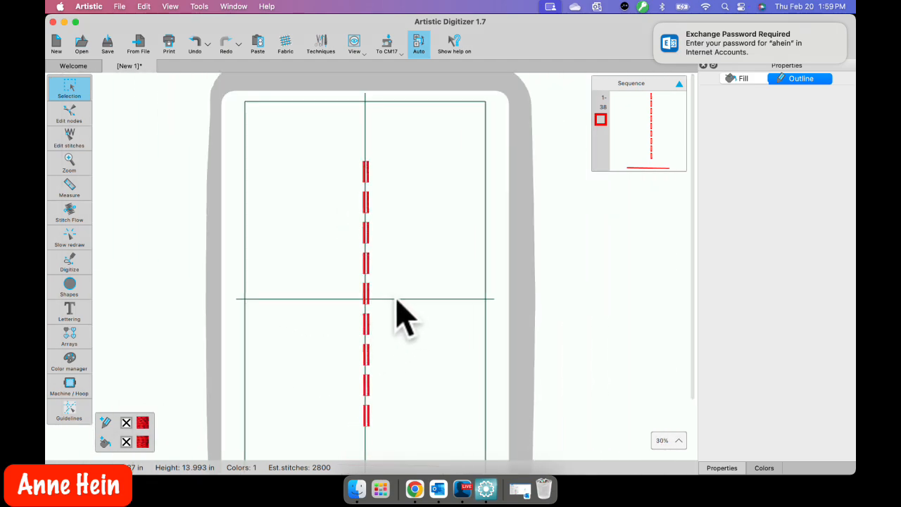
Give the buttonholes rounded ends by setting the start style to Start 2 and the end style to End 2.
click(366, 295)
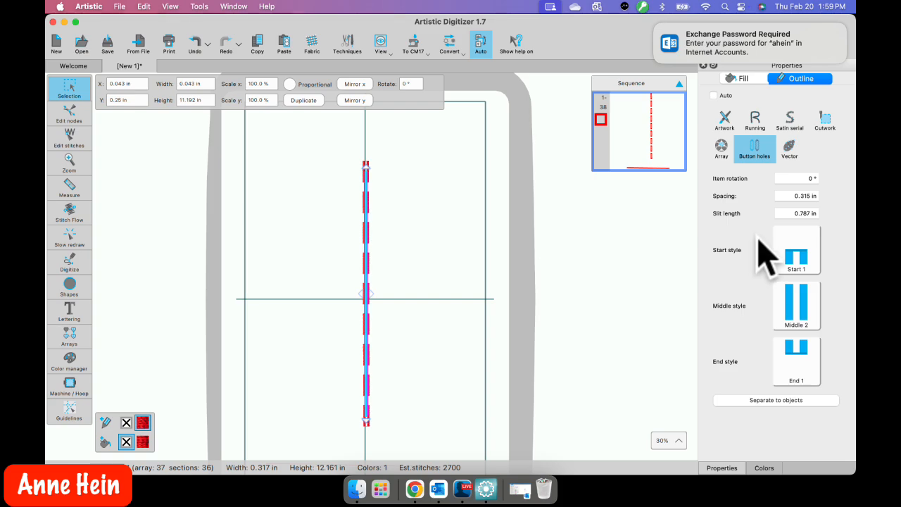
click(803, 253)
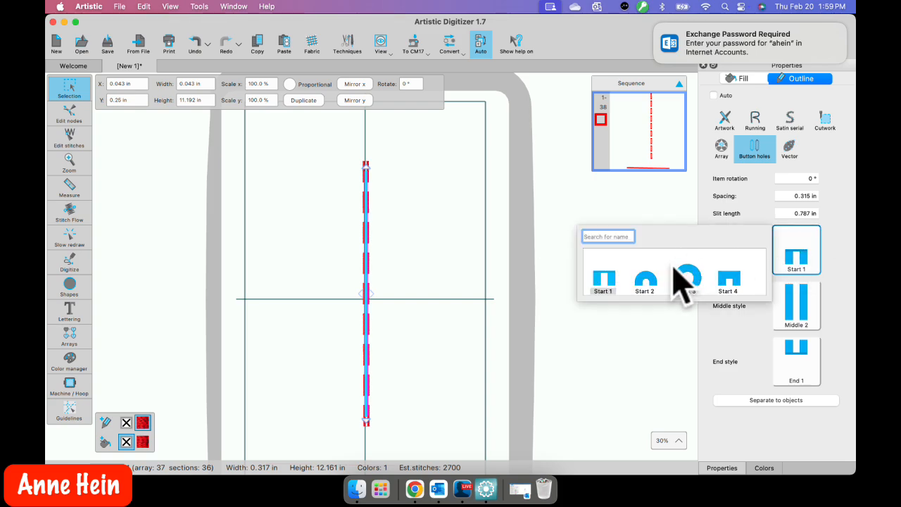
click(654, 282)
click(815, 379)
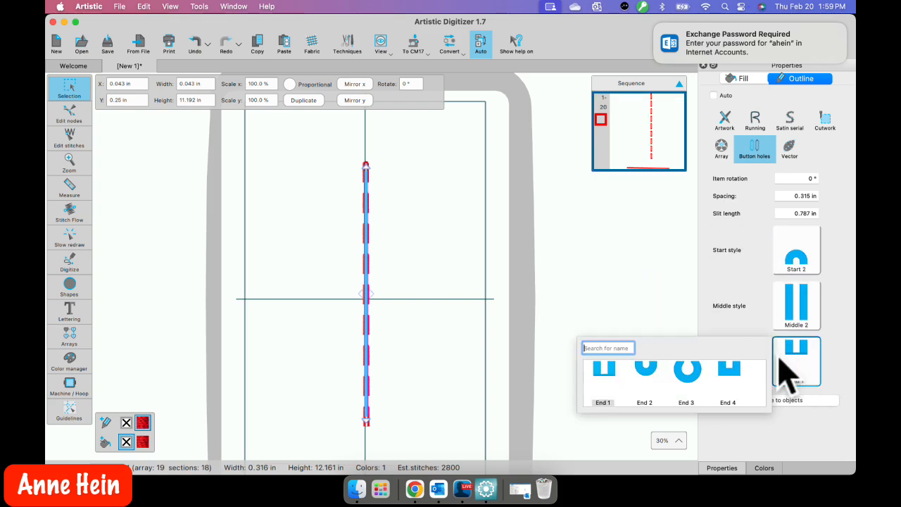
click(641, 381)
click(464, 288)
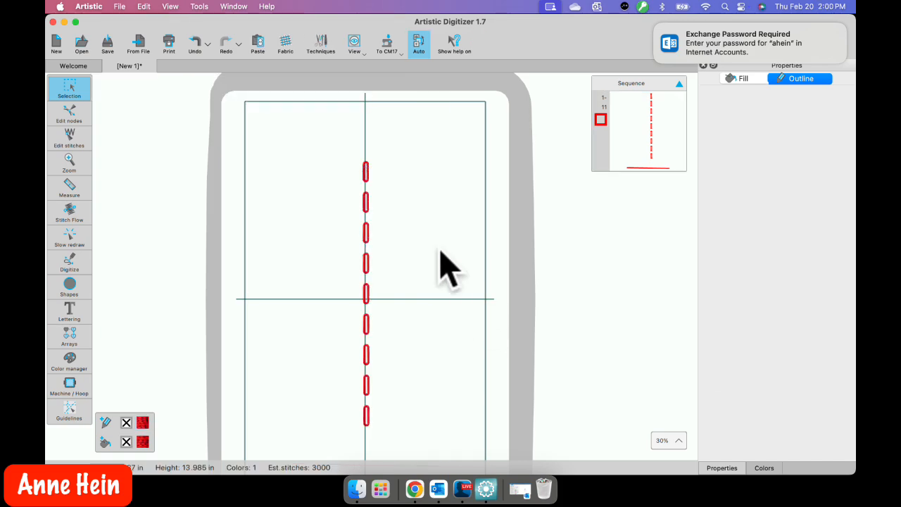
Set the spacing between the buttonholes to 1.5 in and check their distribution along the line.
click(366, 176)
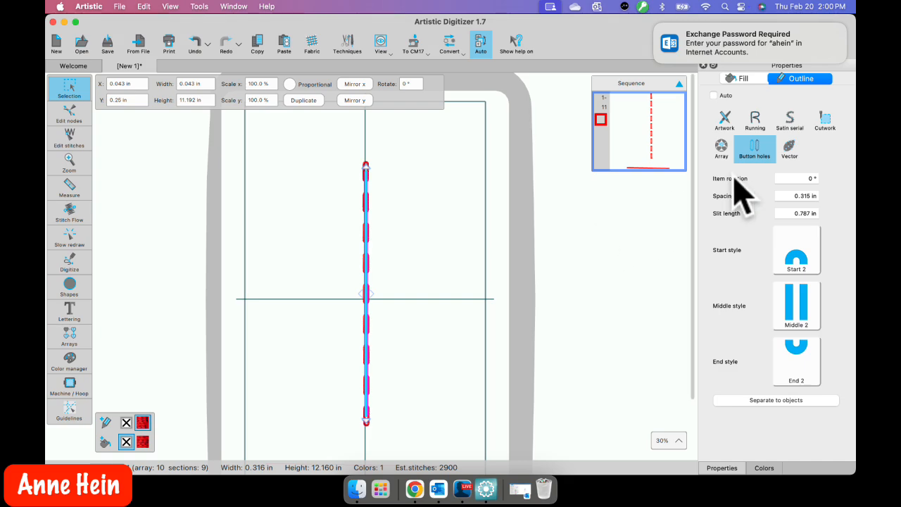
click(787, 196)
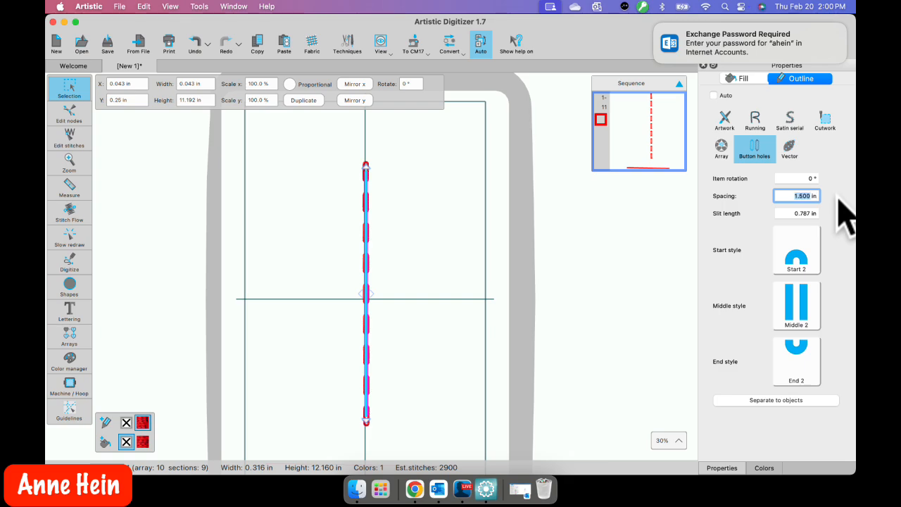
key(Return)
click(394, 198)
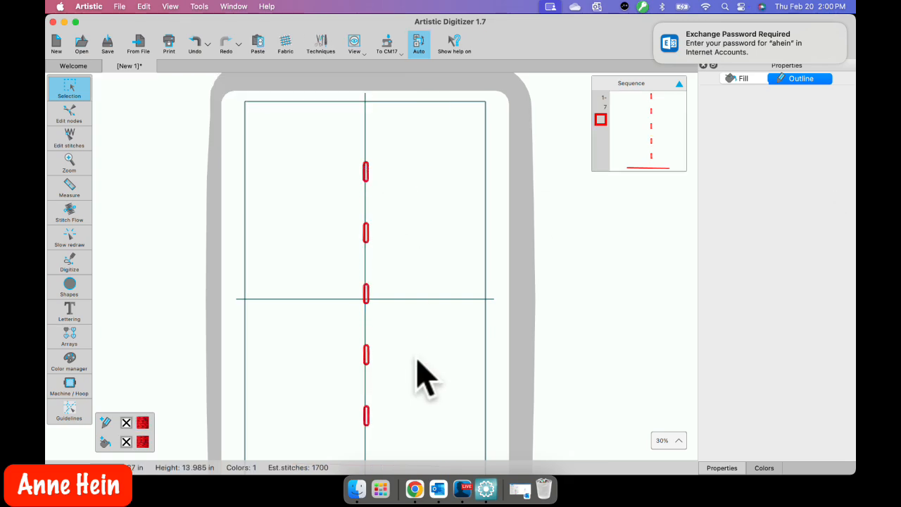
scroll(418, 348, up, 5)
scroll(419, 346, down, 8)
scroll(420, 347, up, 2)
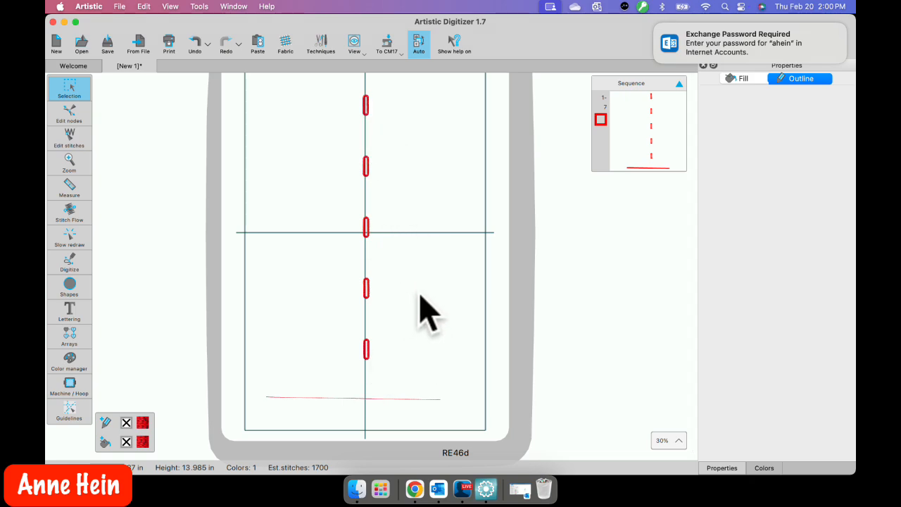
scroll(421, 313, up, 3)
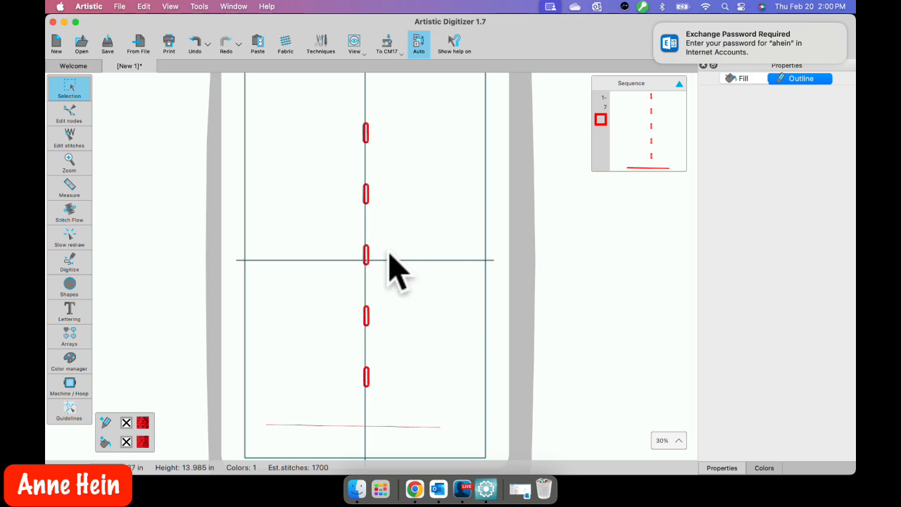
Change the buttonhole row's outline color to 206 Bright Green from the JANOME thread palette.
click(366, 259)
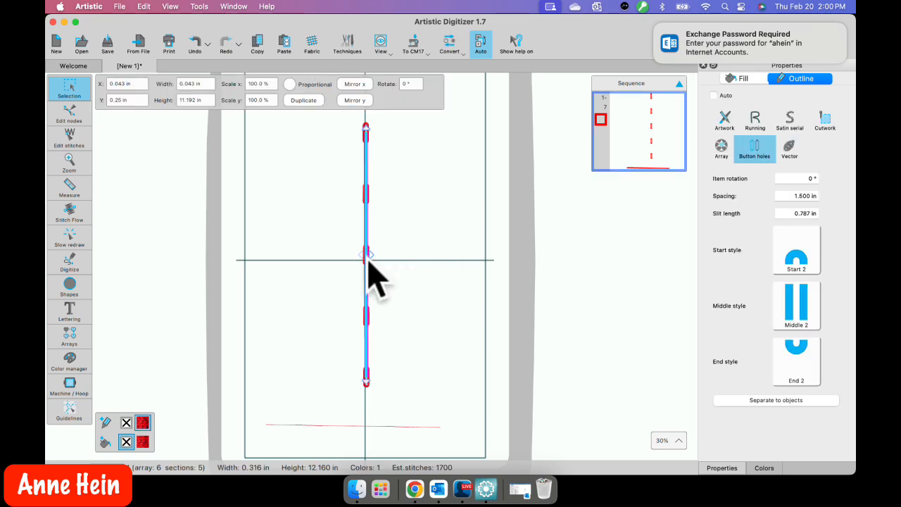
click(764, 468)
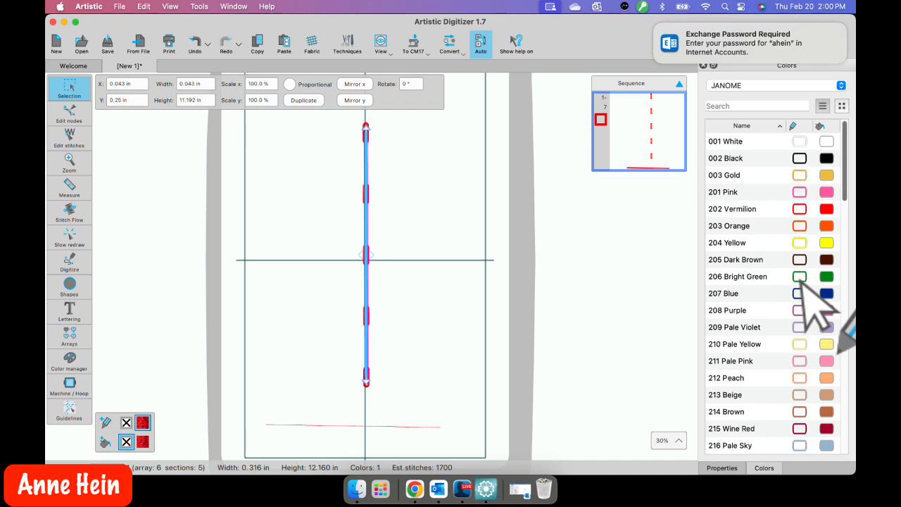
click(801, 280)
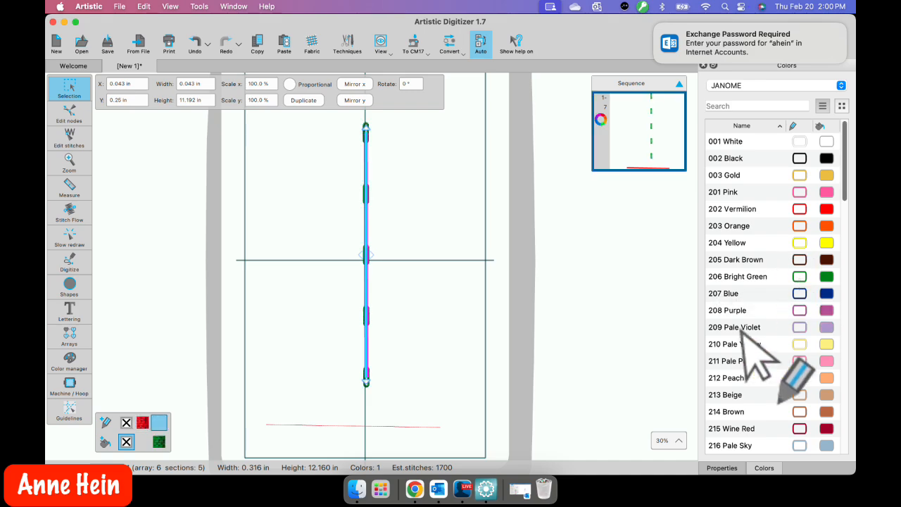
Try an item rotation of 90° on the buttonhole row and undo it.
click(726, 468)
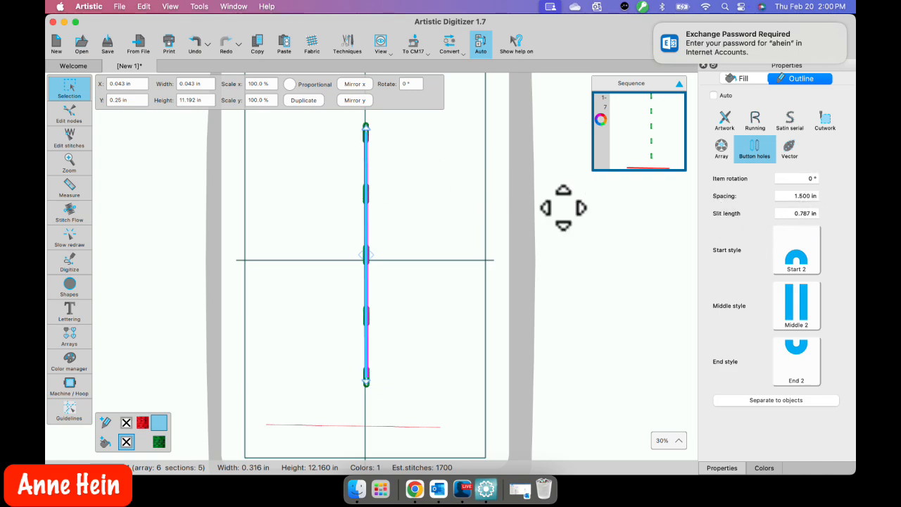
click(803, 178)
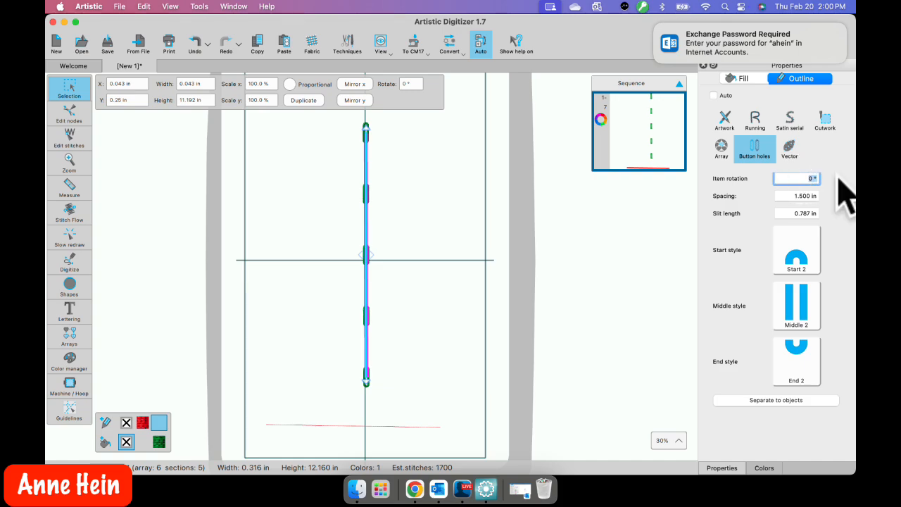
key(Return)
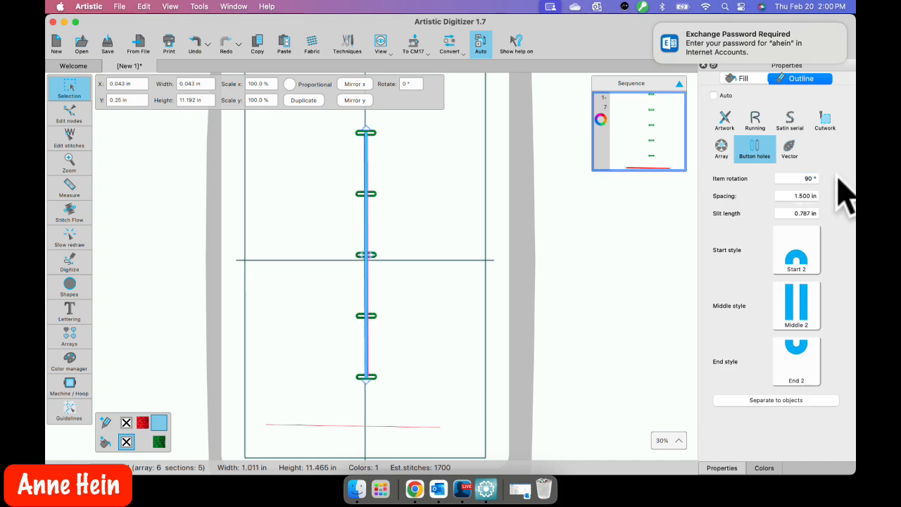
click(190, 44)
click(195, 45)
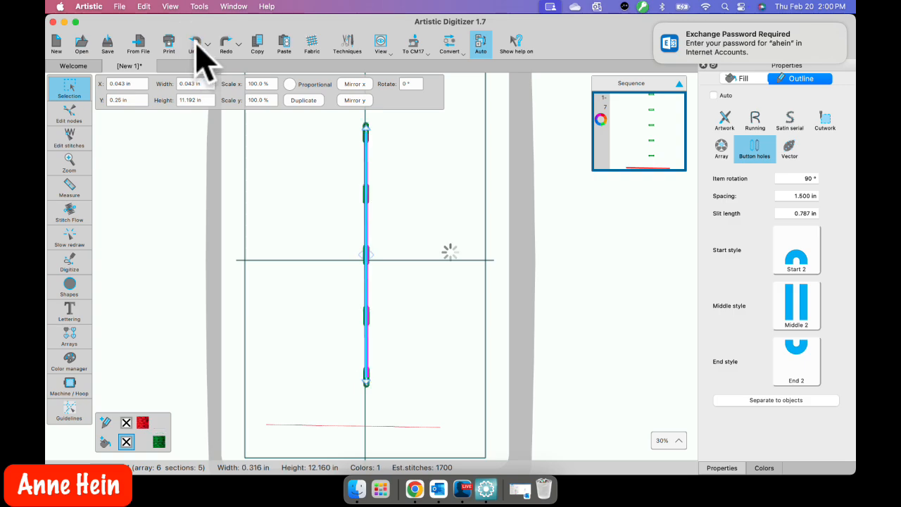
Set the slit length of the buttonholes to 1.000 in and deselect the row.
click(802, 212)
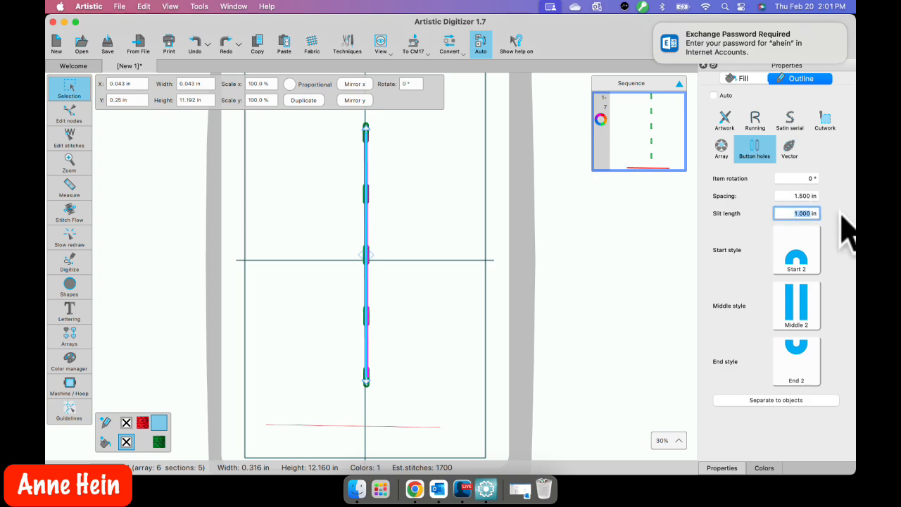
key(Return)
click(483, 191)
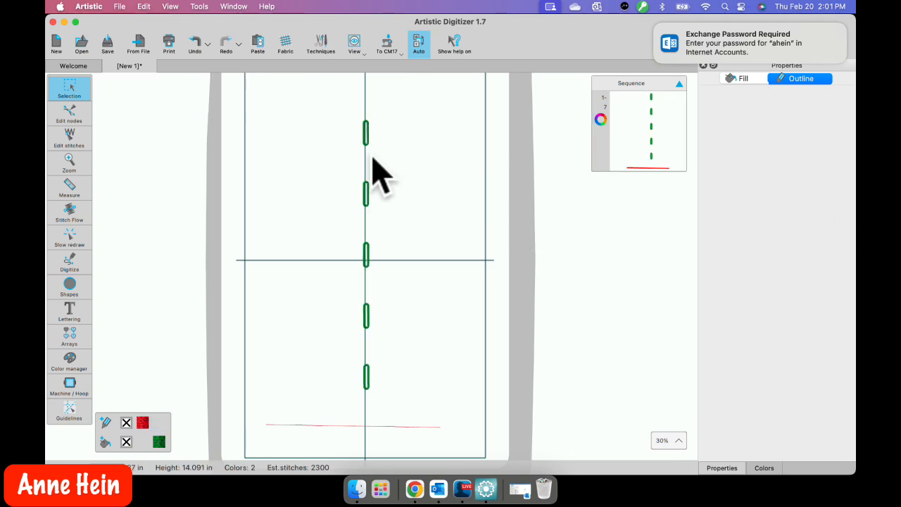
Measure the length of the uppermost buttonhole's slit from end to end in inches.
scroll(373, 155, up, 5)
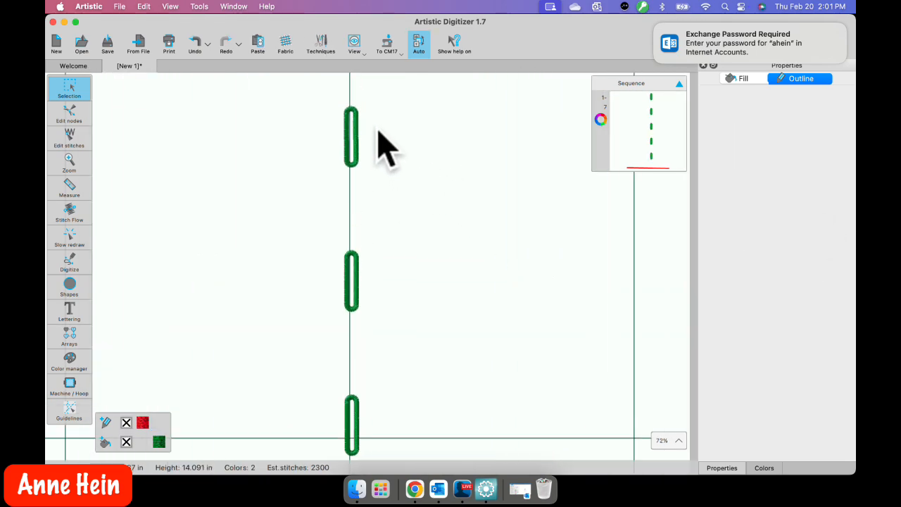
scroll(380, 144, down, 2)
scroll(371, 226, up, 2)
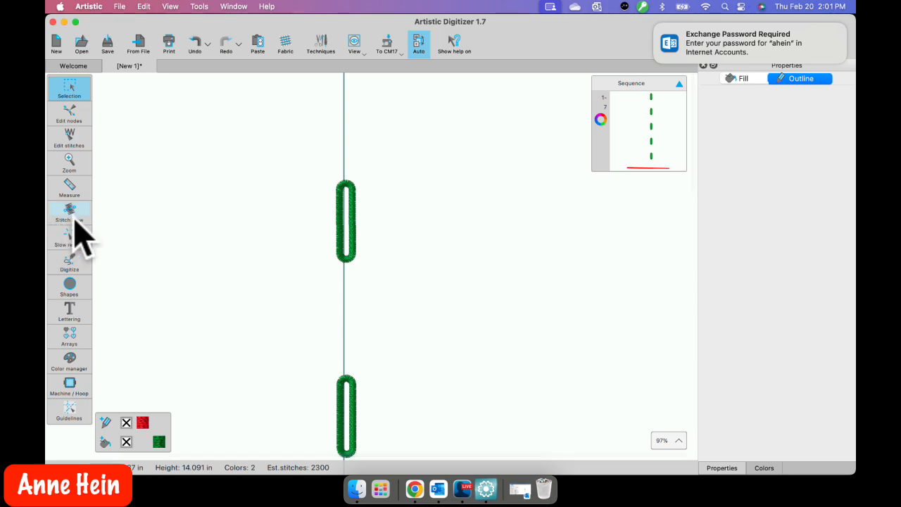
click(71, 189)
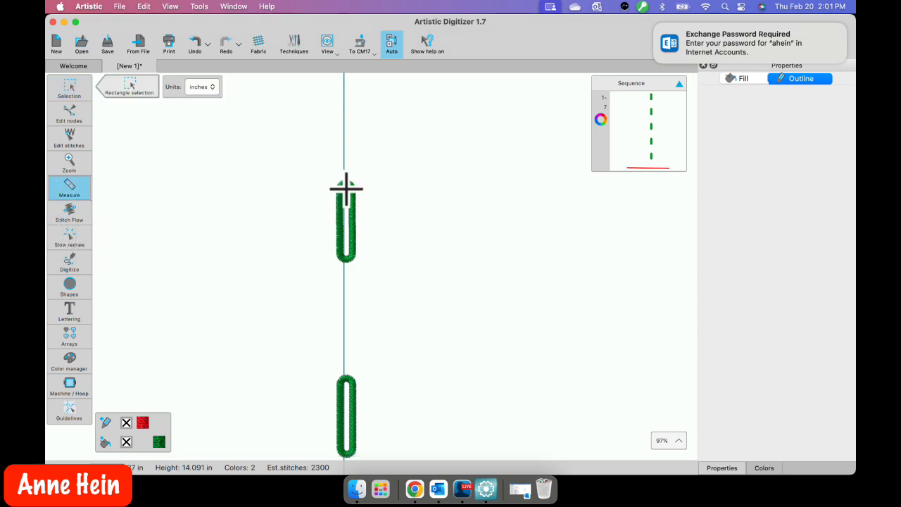
drag(345, 186, 344, 255)
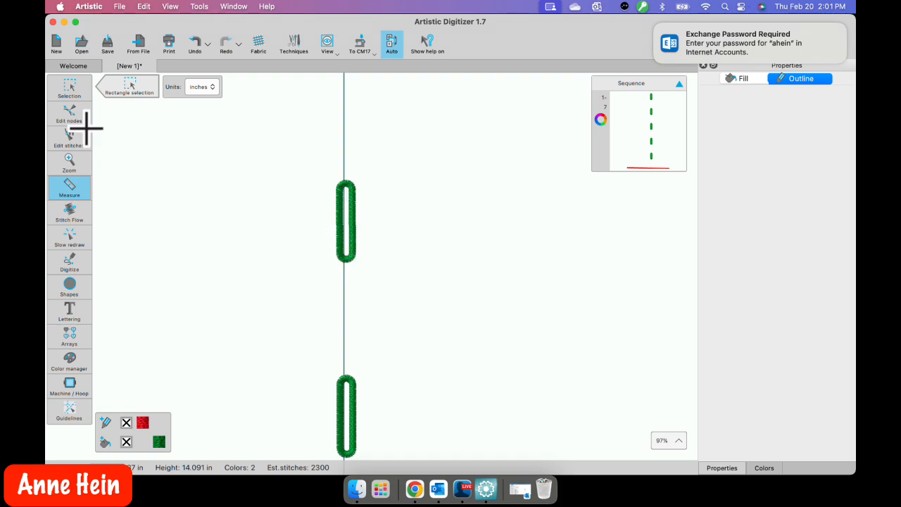
click(69, 90)
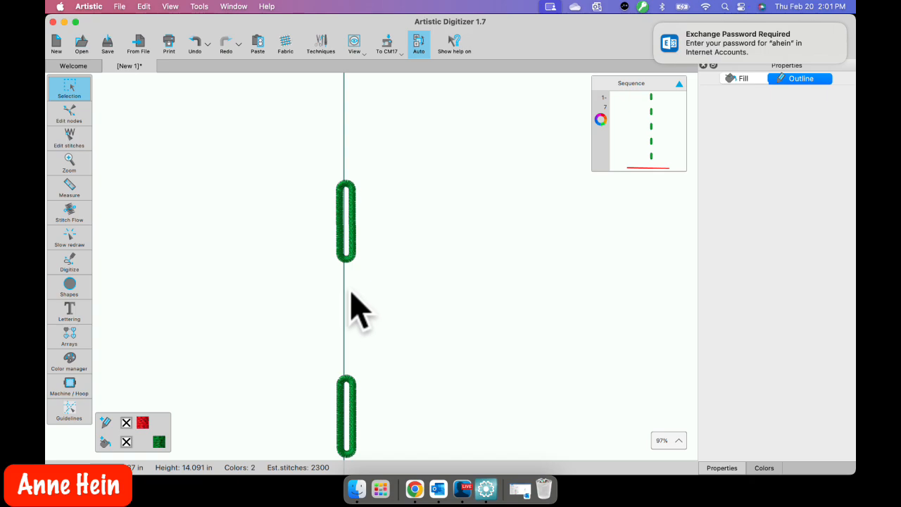
Move the whole buttonhole row from the hoop's vertical centerline to near its left edge and deselect it.
scroll(352, 346, down, 4)
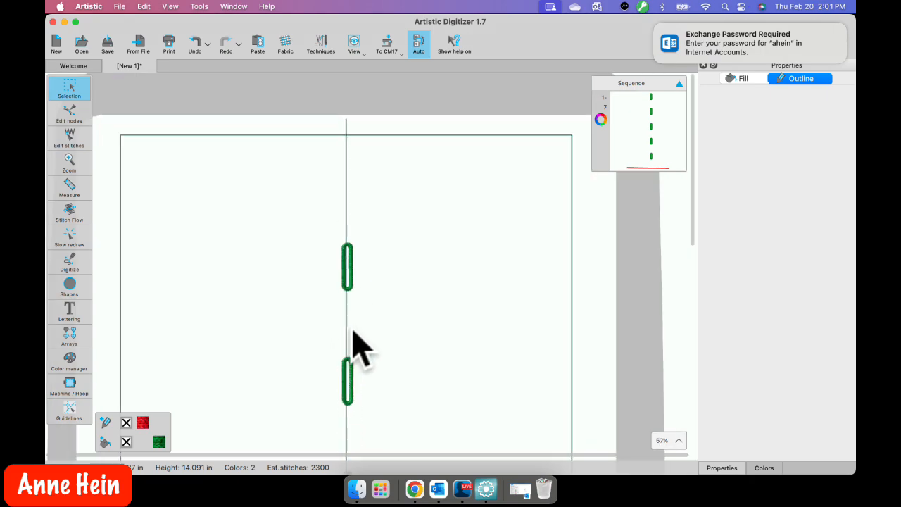
scroll(355, 349, down, 3)
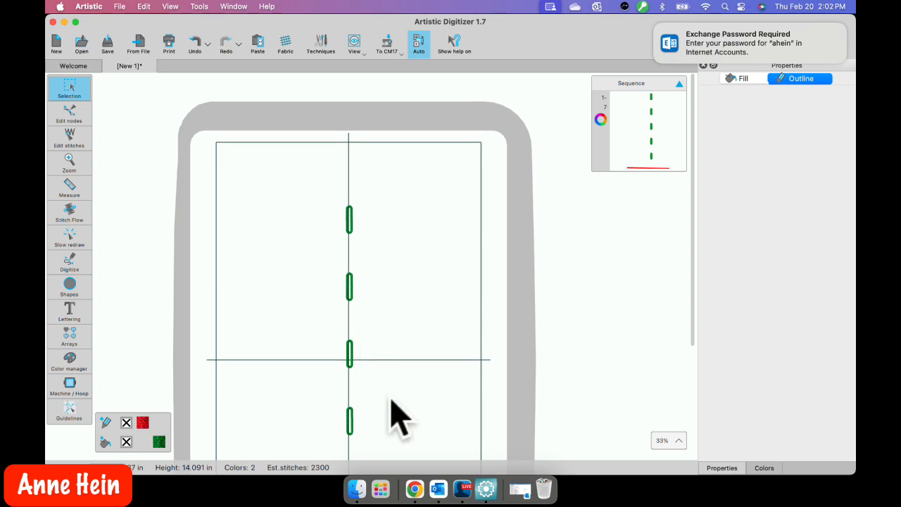
scroll(388, 416, down, 5)
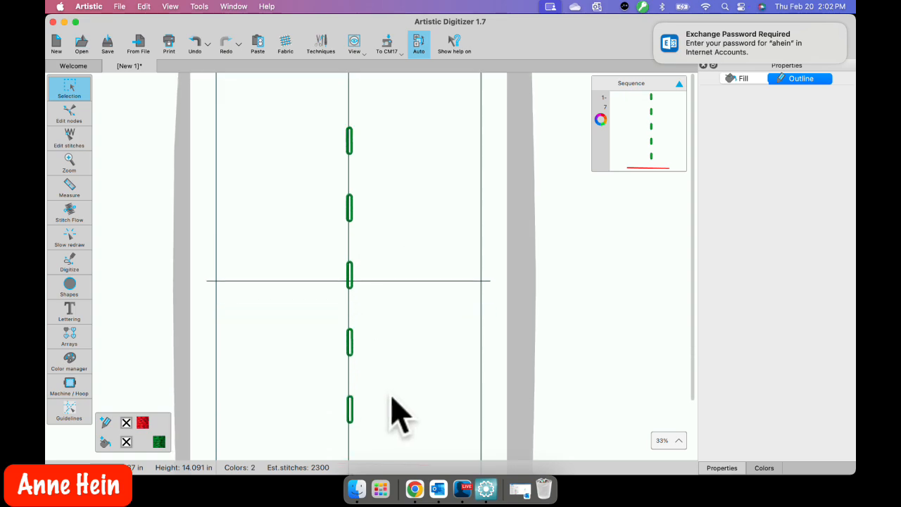
drag(326, 107, 380, 327)
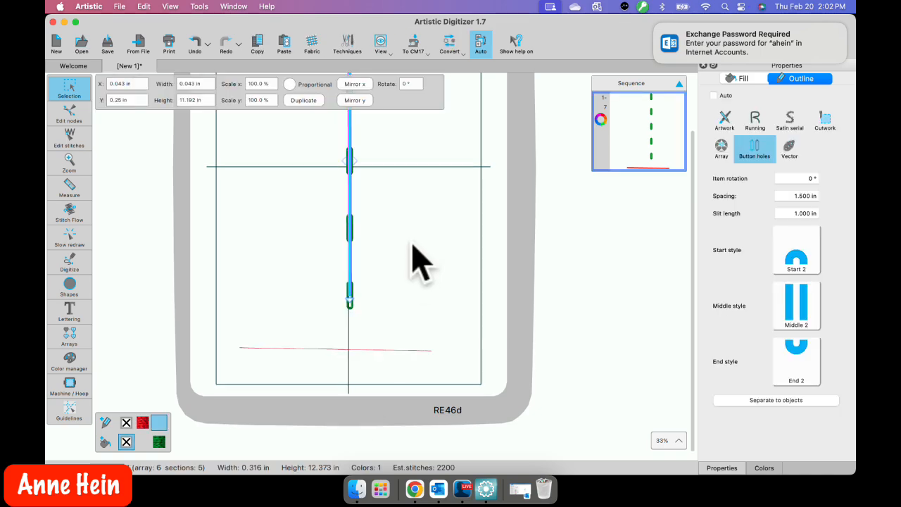
scroll(415, 261, down, 8)
scroll(412, 261, up, 15)
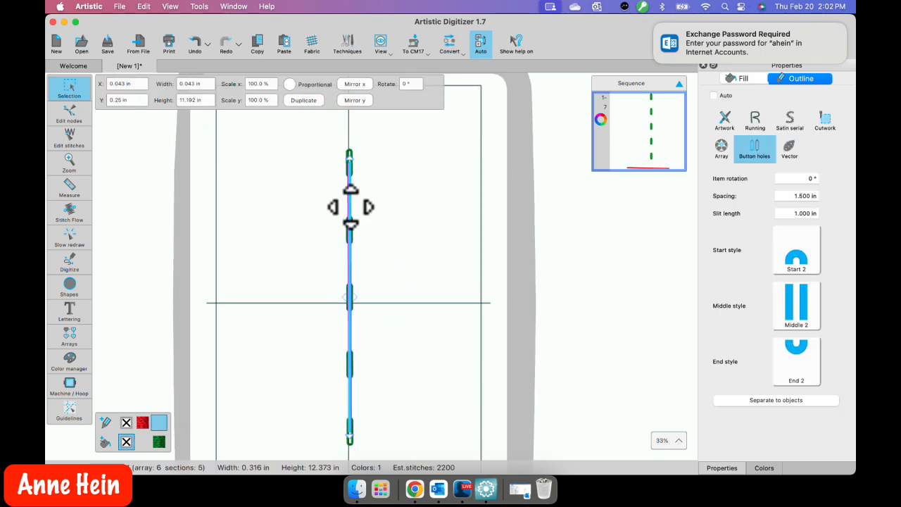
drag(348, 201, 260, 206)
click(393, 188)
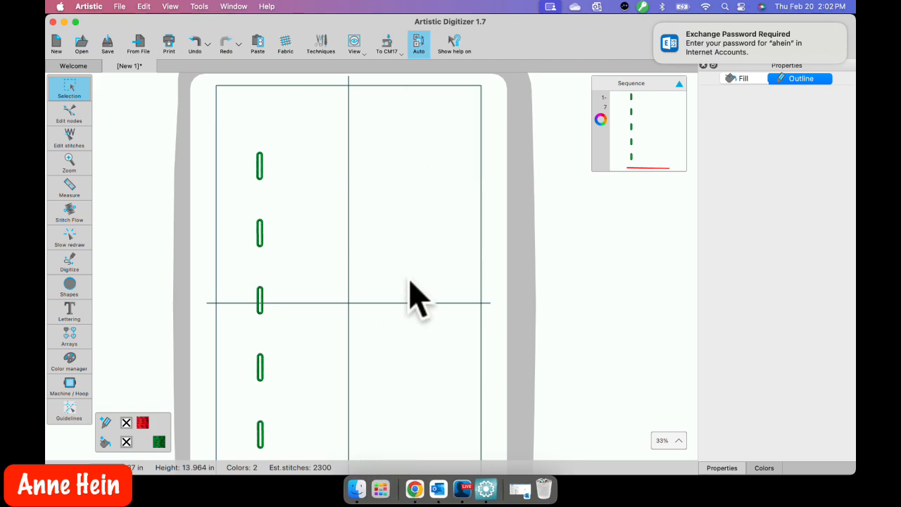
Digitize a straight vertical outline about 15.83 in long in the right half of the hoop, ending just above the horizontal red line.
click(70, 264)
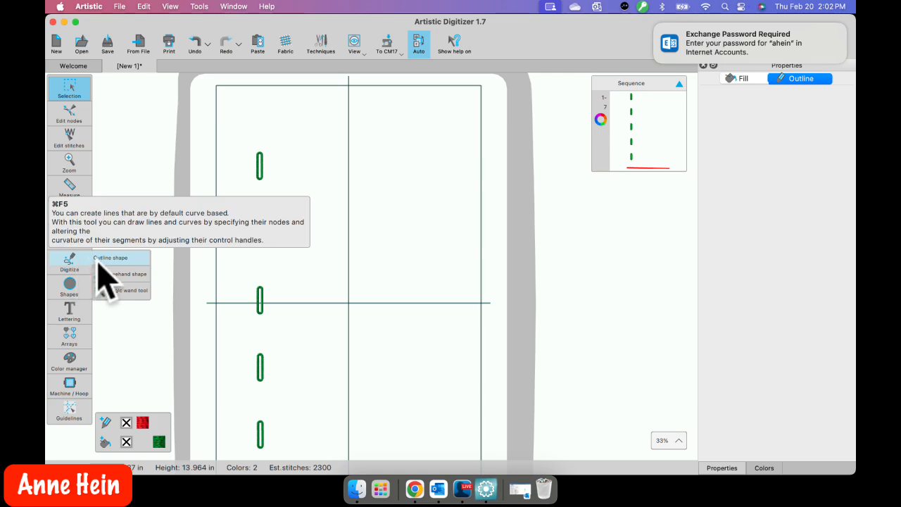
click(106, 258)
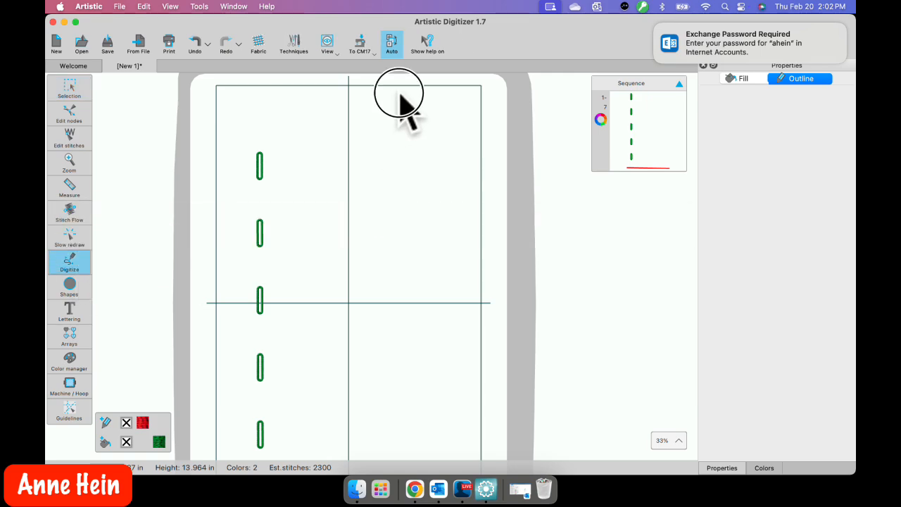
click(399, 92)
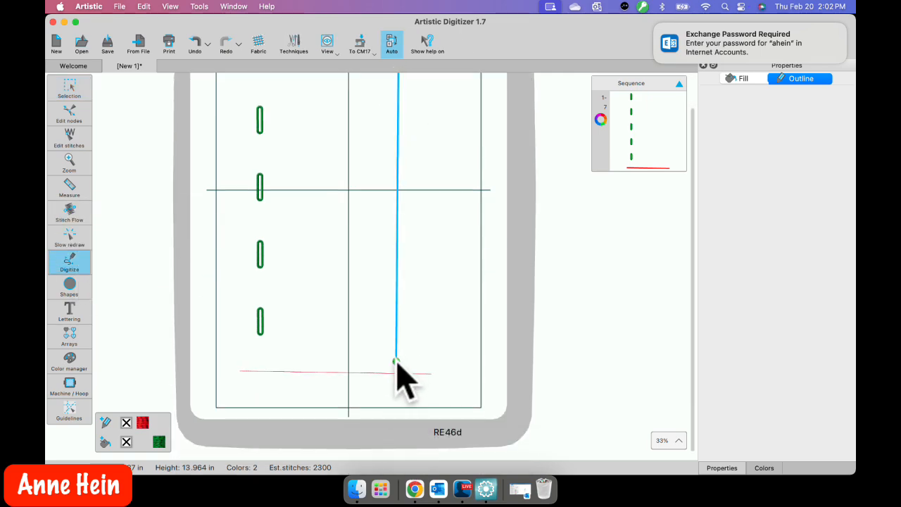
right_click(398, 360)
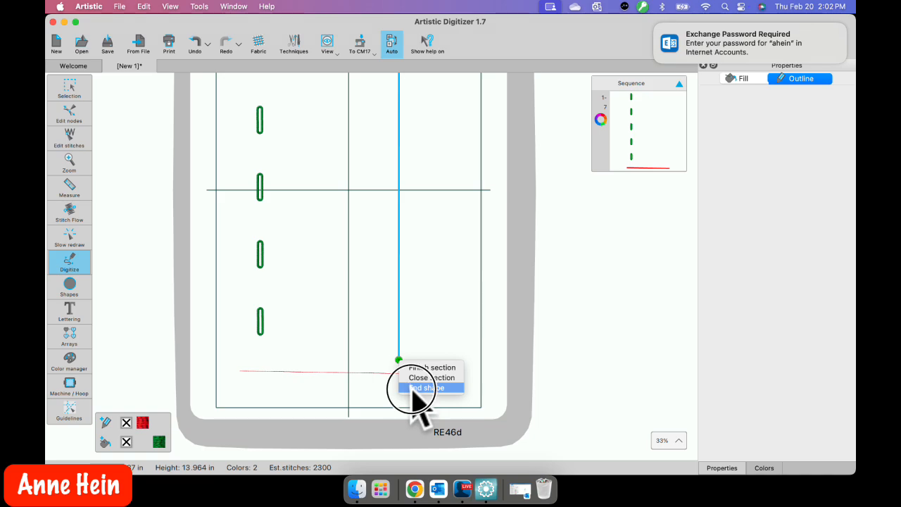
click(410, 386)
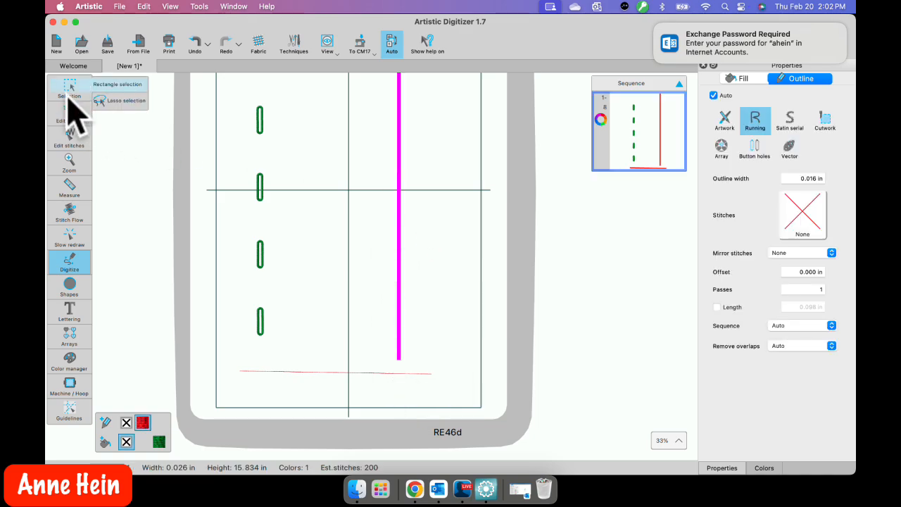
click(69, 88)
scroll(434, 214, down, 1)
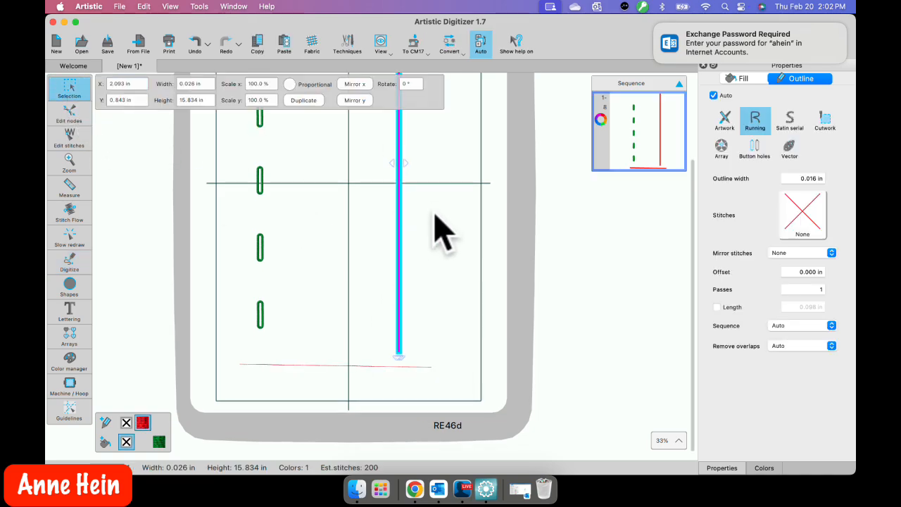
scroll(434, 216, up, 5)
click(436, 217)
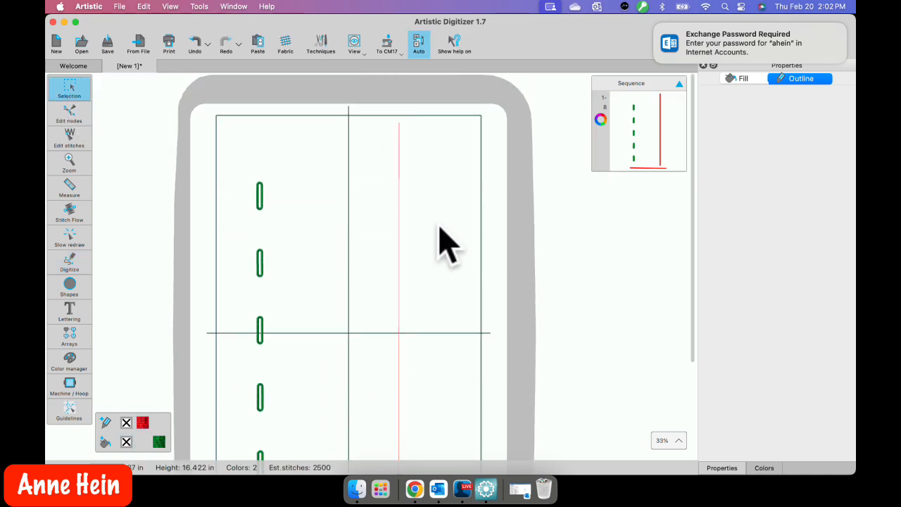
click(400, 217)
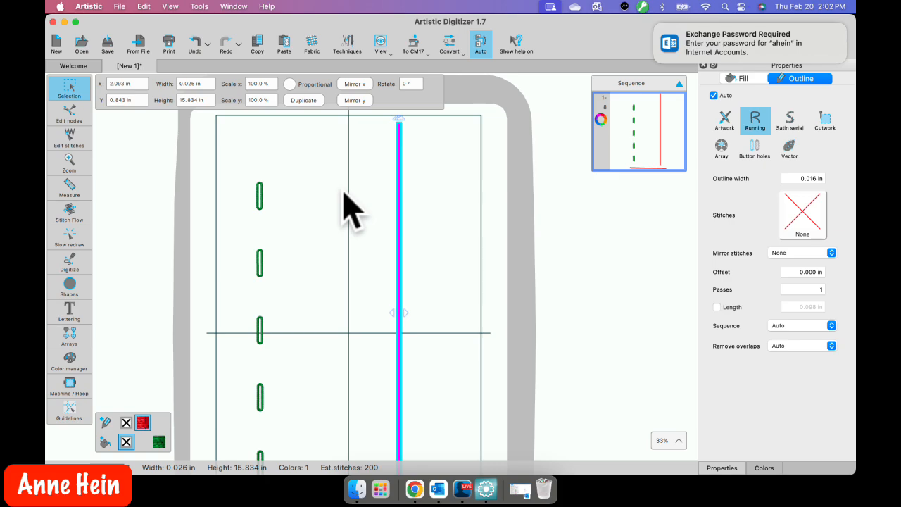
click(407, 141)
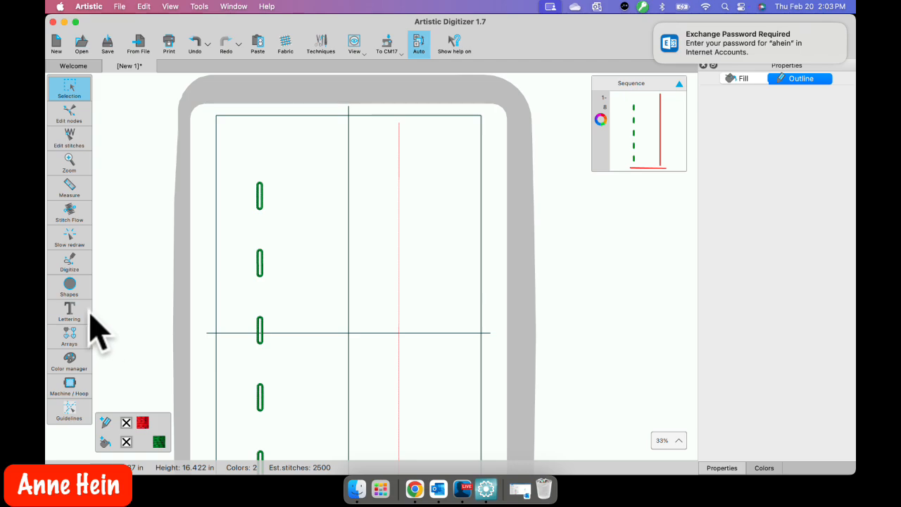
Draw a tall rectangle about 2.41 by 15.33 in just left of the vertical red line and remove its fill.
mouse_move(74, 261)
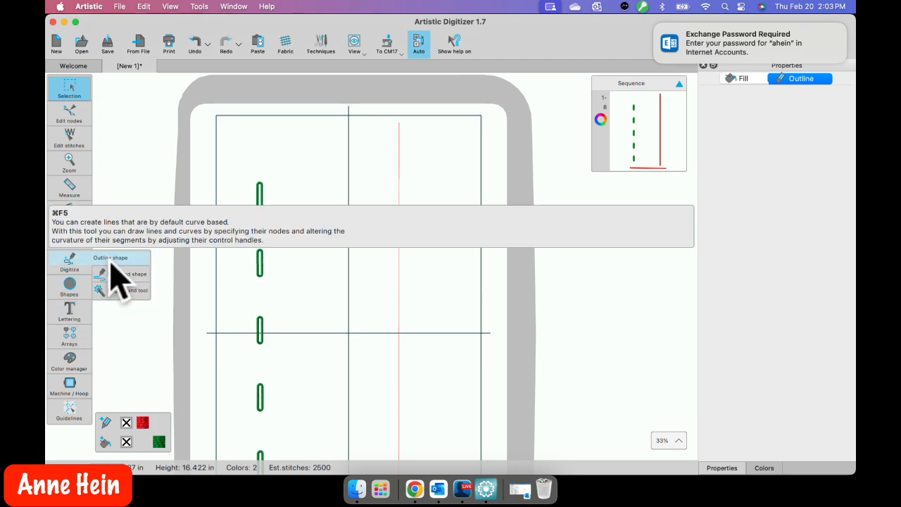
mouse_move(67, 292)
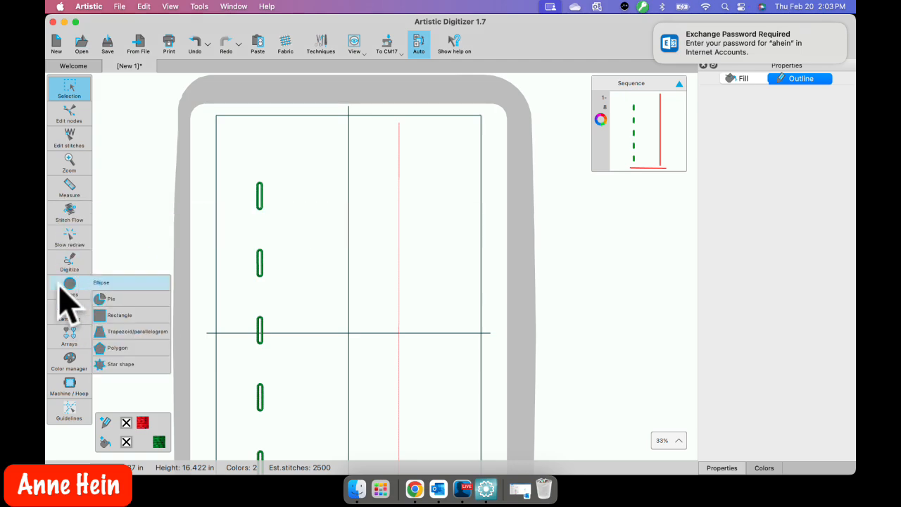
click(119, 316)
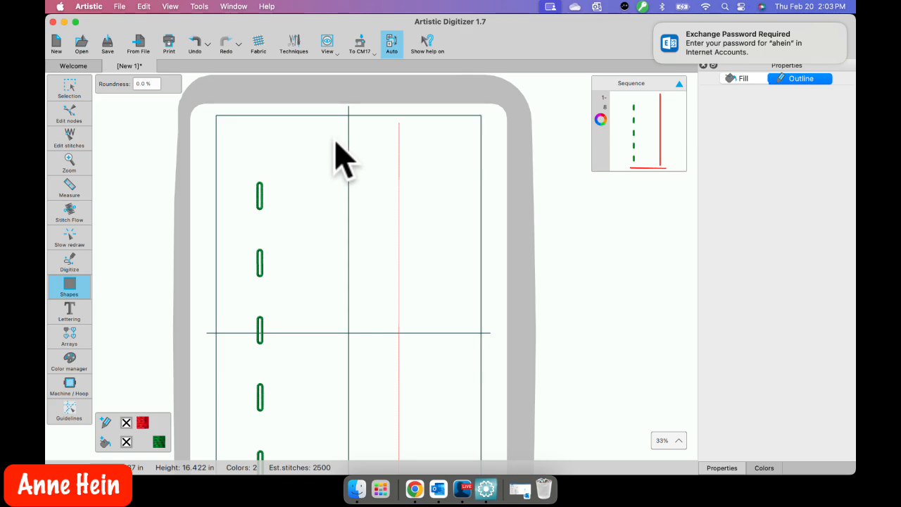
drag(335, 145, 393, 333)
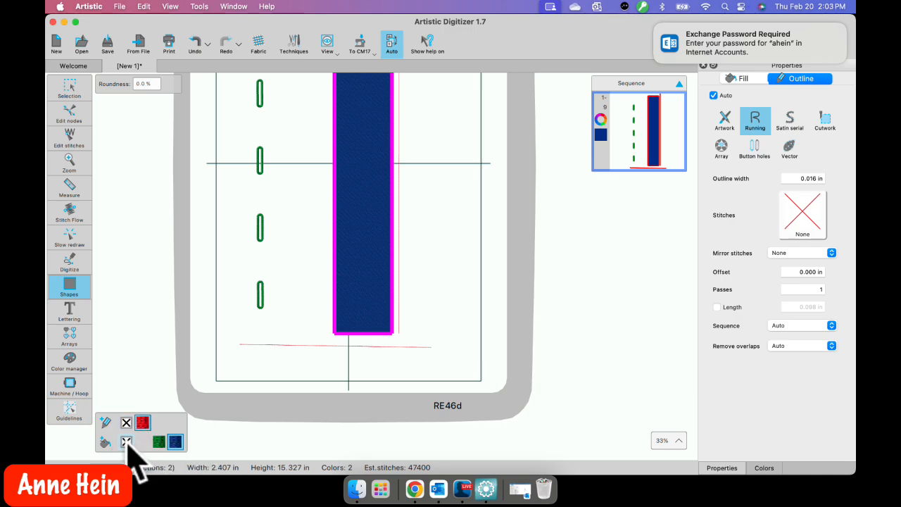
click(127, 442)
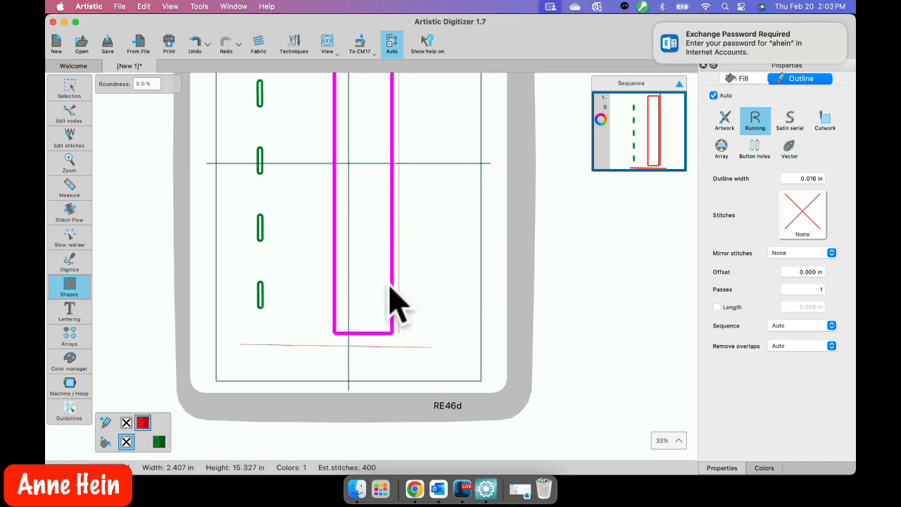
Enable a custom stitch length for the rectangle's running outline and set it to 5.0 mm.
click(809, 179)
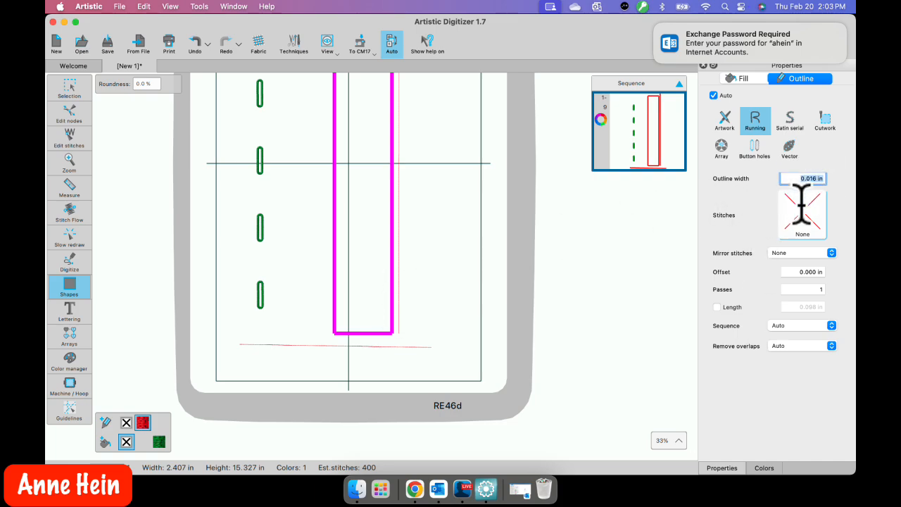
click(717, 307)
click(803, 307)
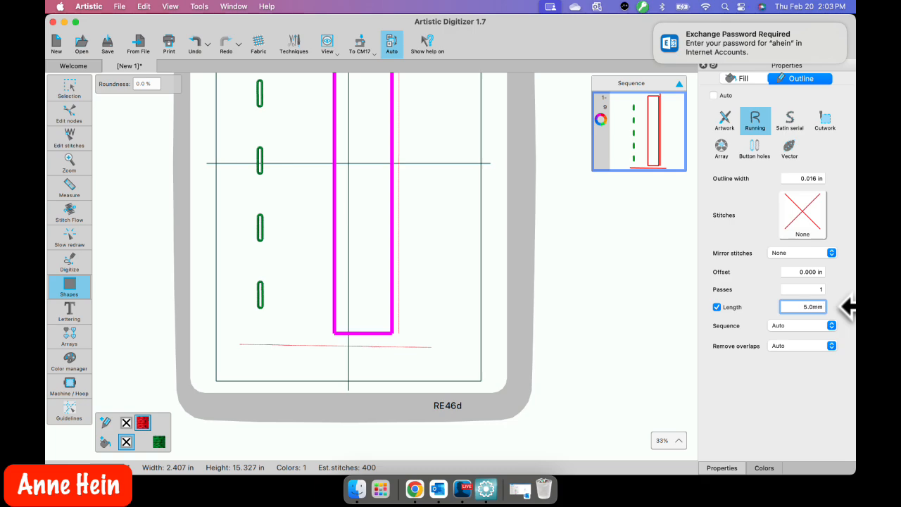
key(Return)
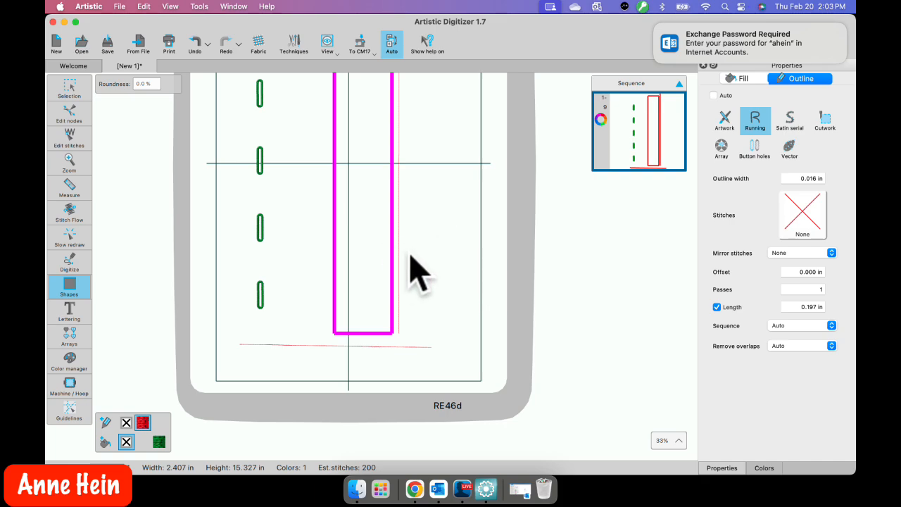
scroll(422, 273, down, 1)
scroll(422, 274, up, 10)
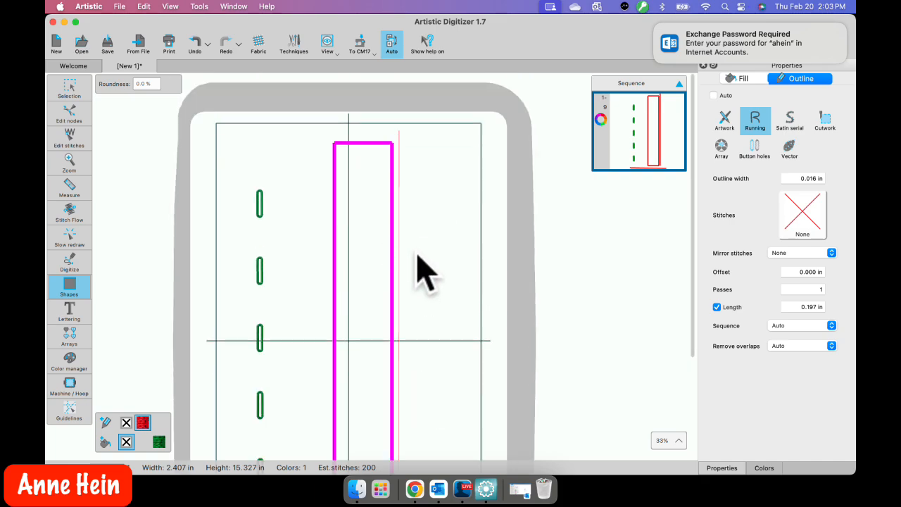
Select the tall rectangle, re-enter 5.0 mm as its running outline's stitch length, and deselect it.
click(70, 87)
click(381, 210)
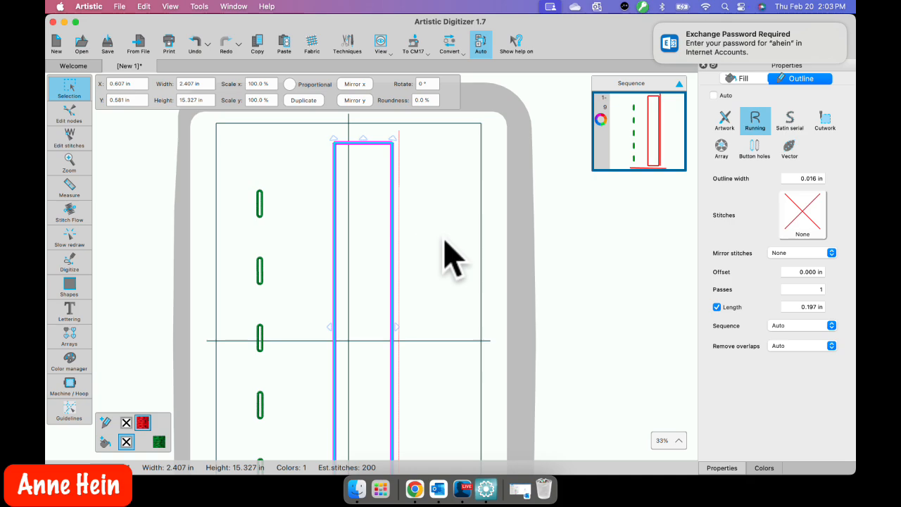
click(445, 259)
click(396, 224)
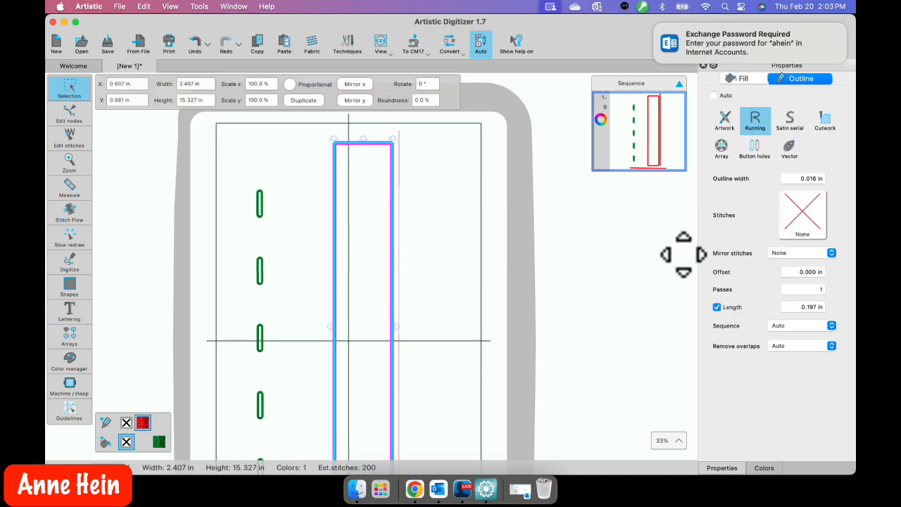
click(796, 306)
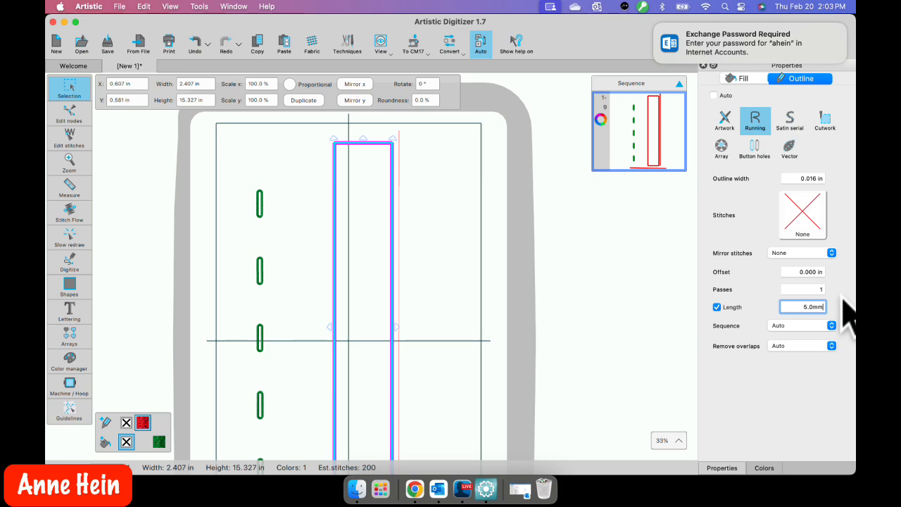
click(606, 345)
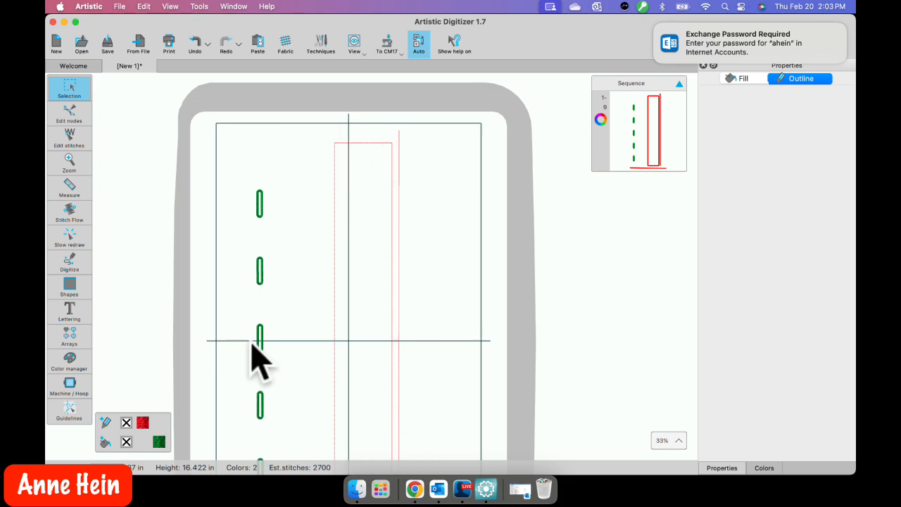
Move the whole buttonhole row from near the hoop's left edge into the tall rectangle, just right of the hoop's vertical centerline.
click(259, 268)
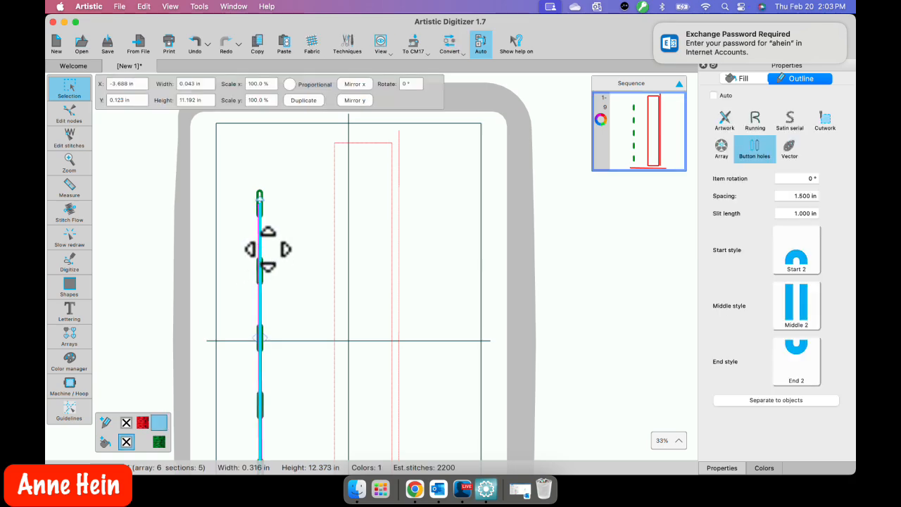
drag(261, 246, 369, 246)
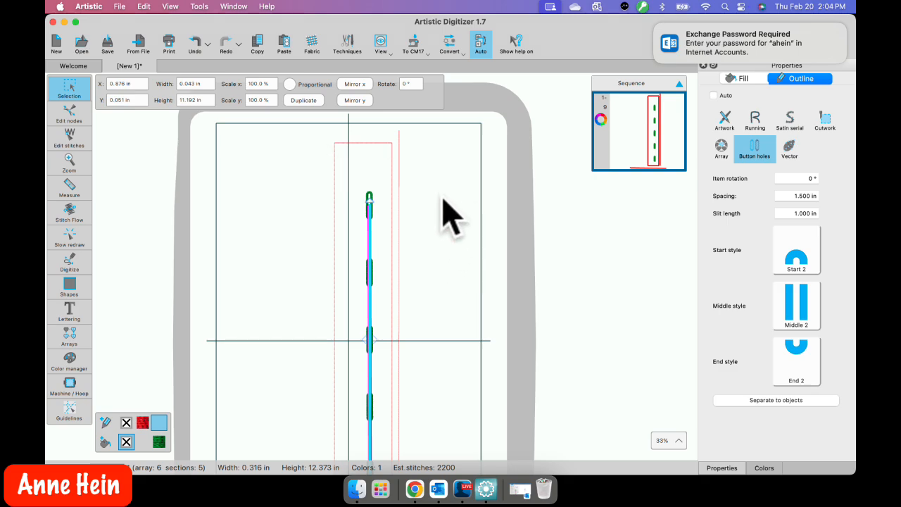
scroll(450, 218, down, 5)
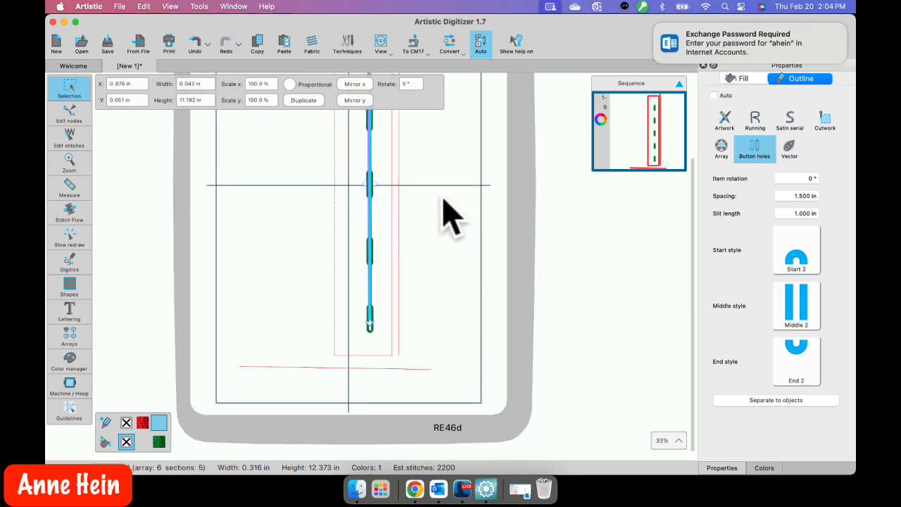
scroll(444, 218, down, 2)
scroll(443, 211, up, 3)
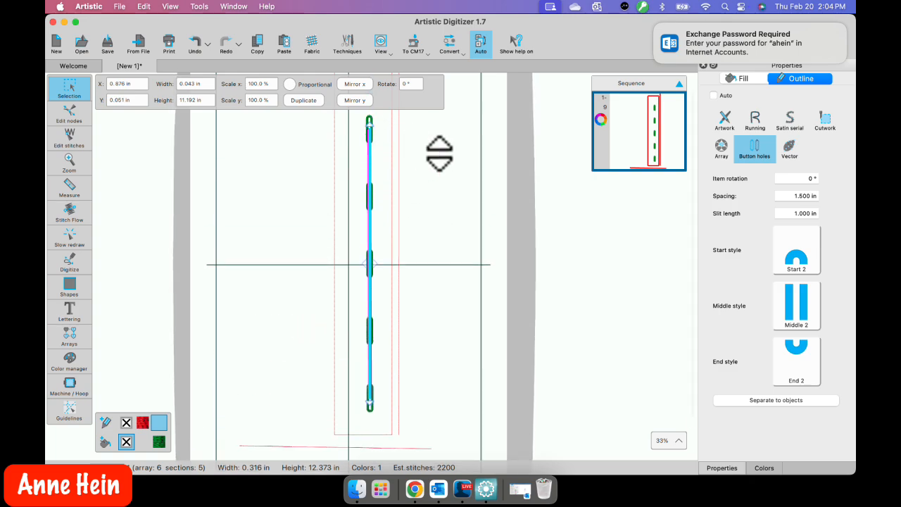
scroll(438, 158, up, 1)
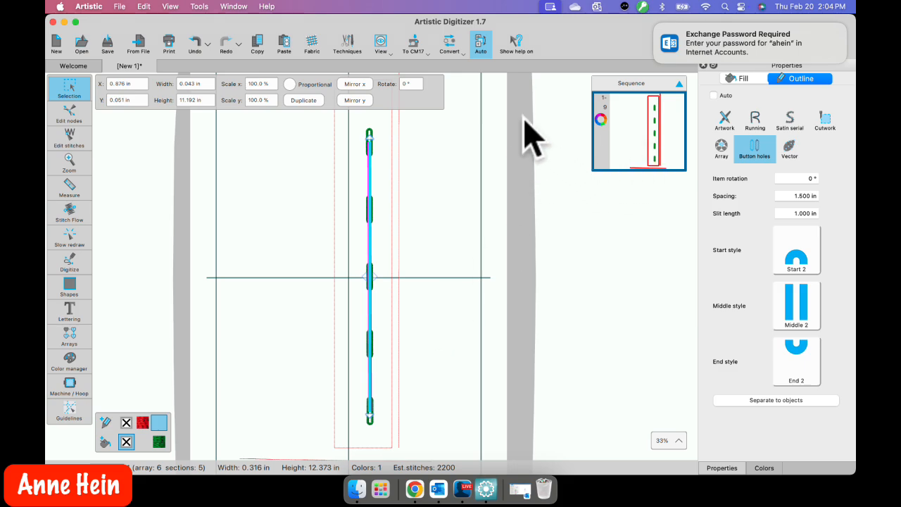
Switch stitch sequencing to manual and recolor the tall rectangle's outline with JANOME 208 Purple.
click(484, 48)
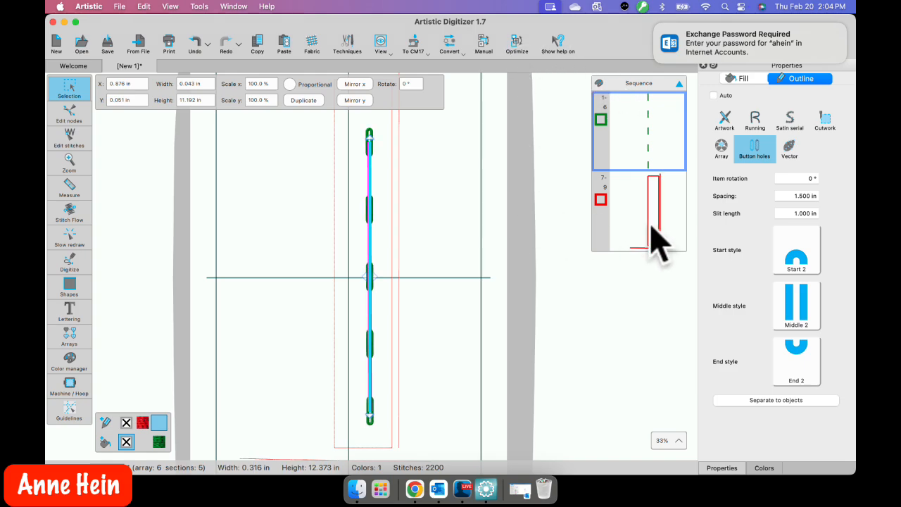
click(395, 384)
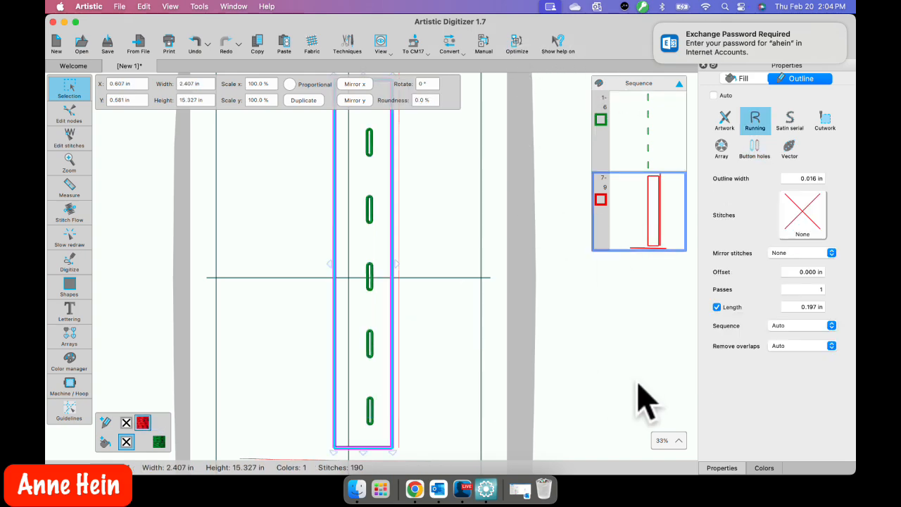
click(764, 468)
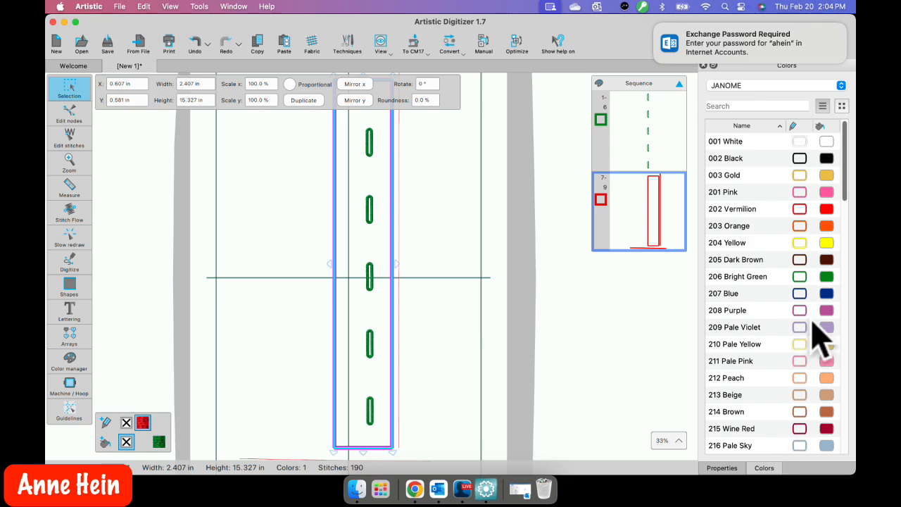
click(800, 313)
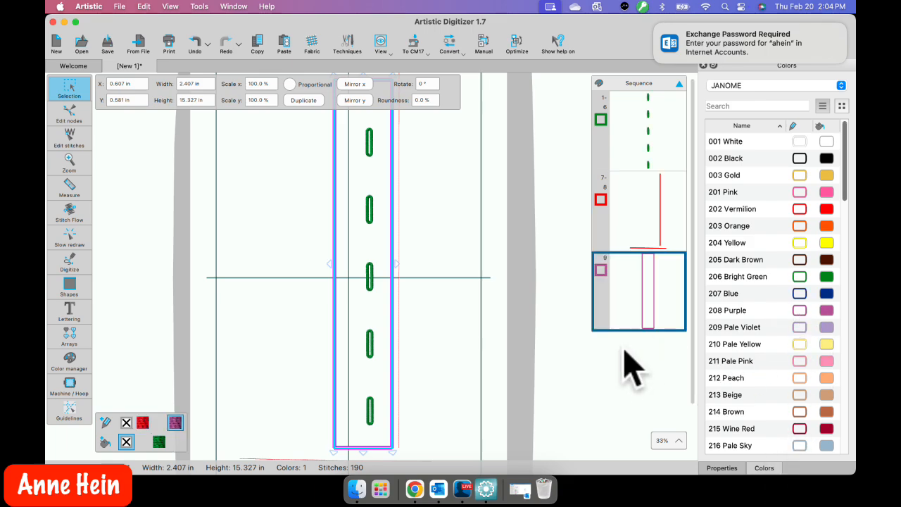
click(621, 415)
scroll(477, 411, up, 1)
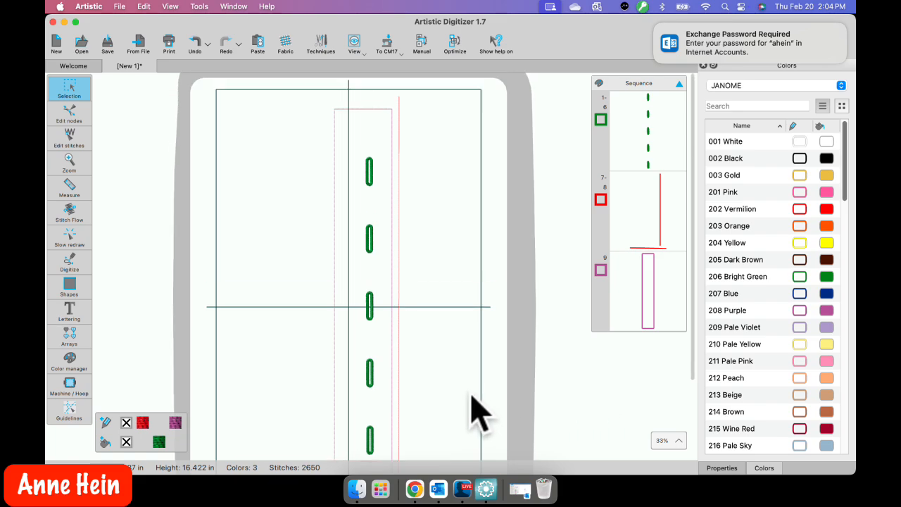
Recolor the horizontal red line near the bottom of the hoop with JANOME 201 Pink.
scroll(474, 409, down, 3)
click(384, 368)
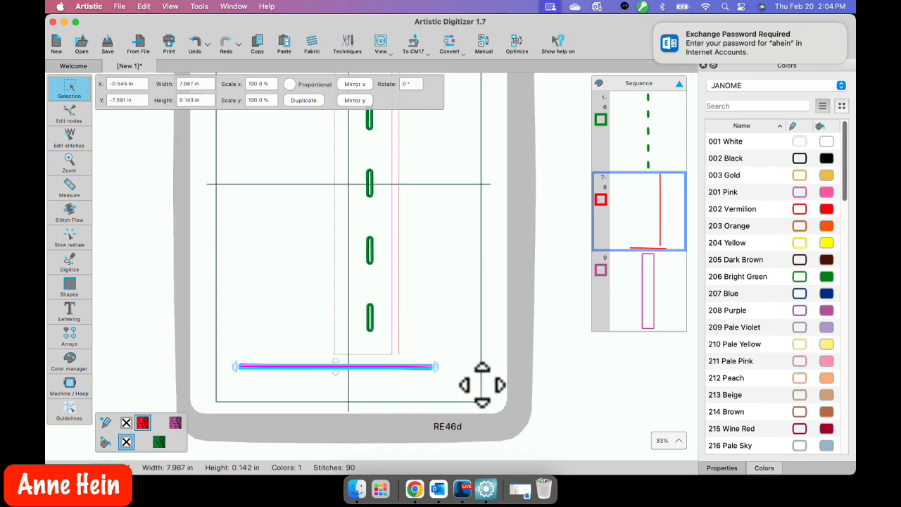
click(807, 196)
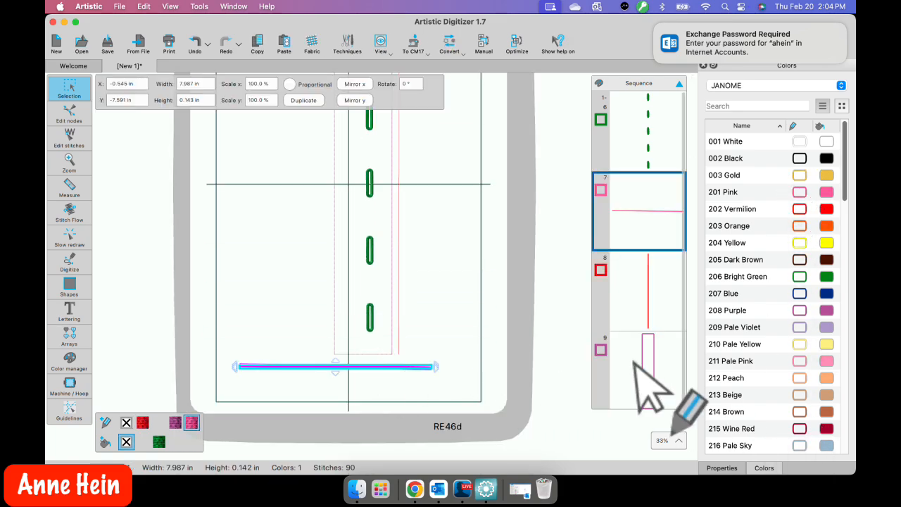
click(588, 402)
Reorder the stitch sequence to red vertical line, purple rectangle, green buttonholes, and pink horizontal line last.
click(653, 231)
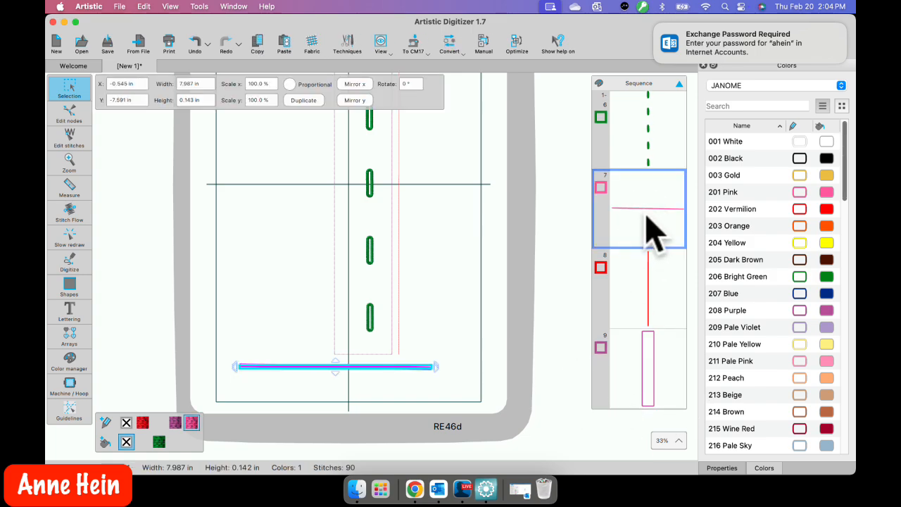
drag(646, 219, 670, 422)
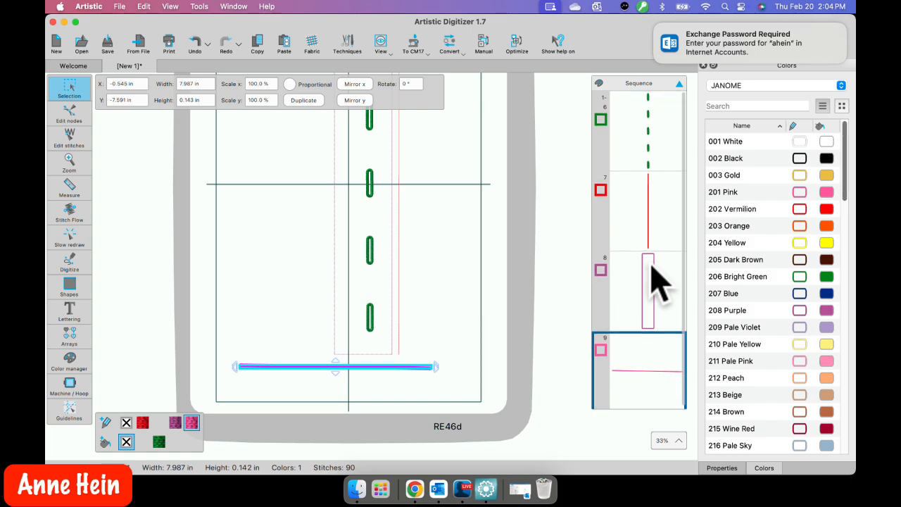
click(661, 227)
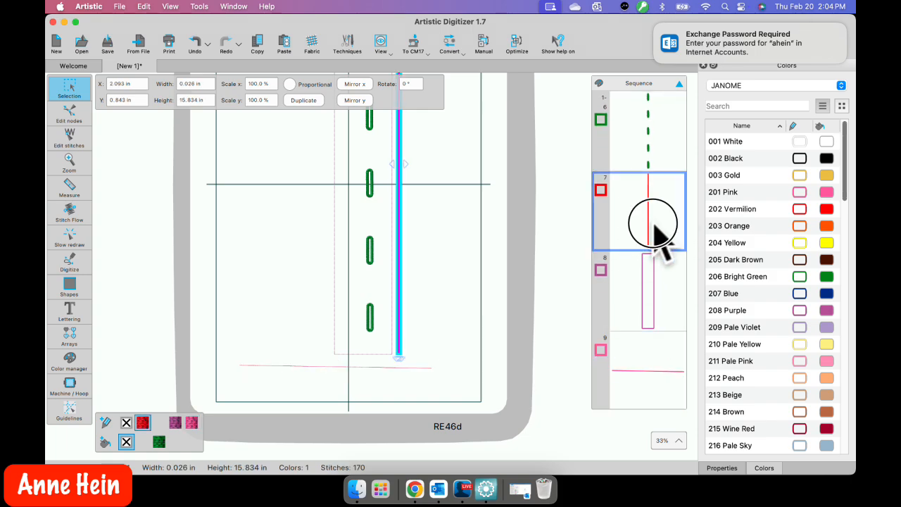
drag(660, 227, 656, 160)
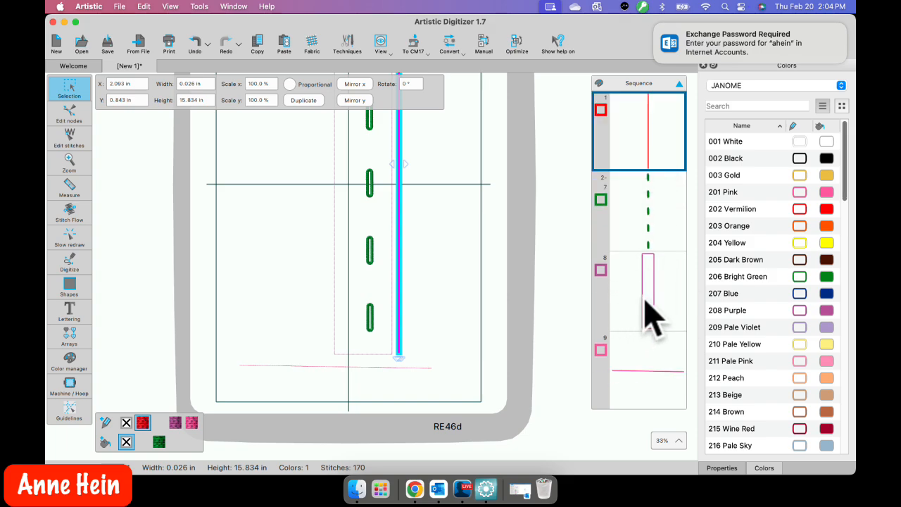
drag(644, 299, 663, 201)
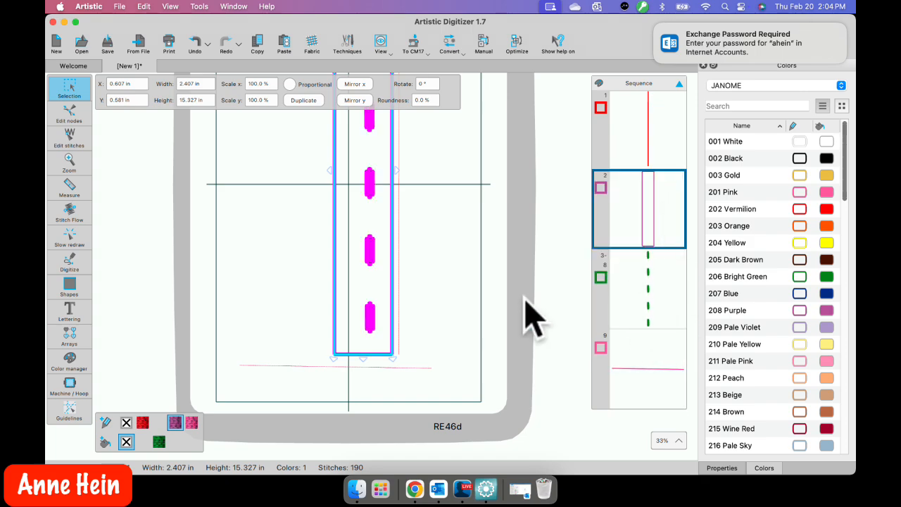
click(467, 316)
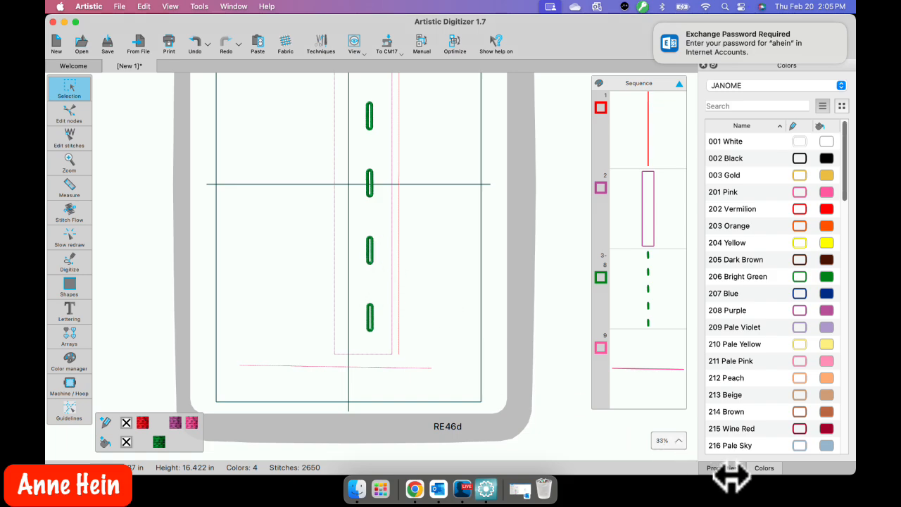
Stretch the buttonhole row upward to a height of about 13.51 in so that it holds seven buttonholes.
click(373, 318)
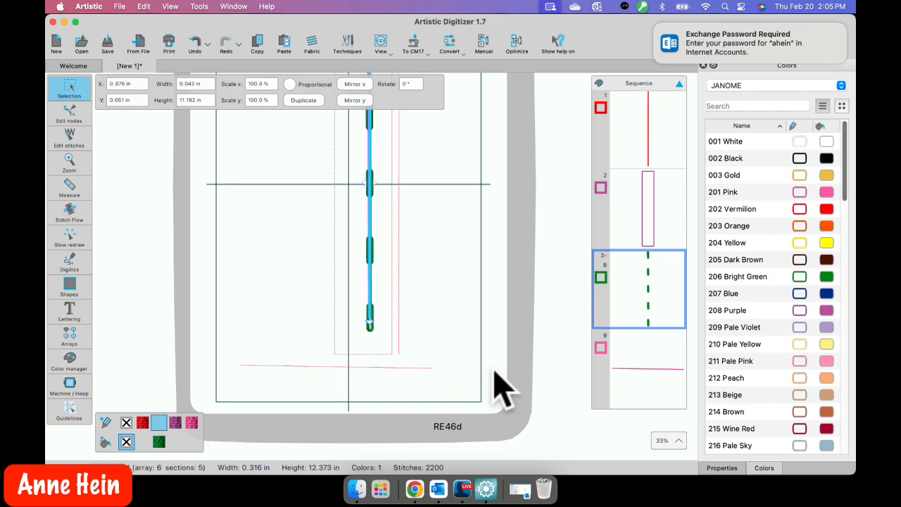
click(721, 467)
scroll(394, 272, down, 3)
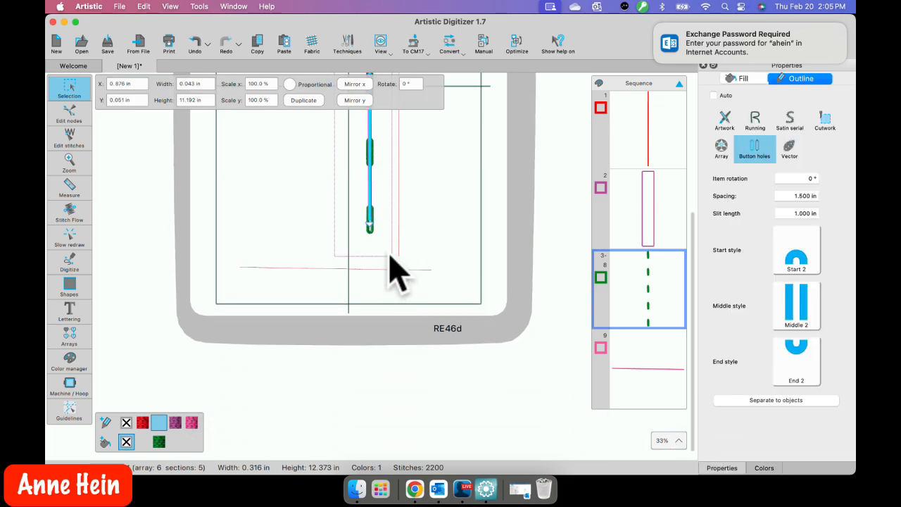
scroll(394, 272, up, 6)
scroll(373, 173, up, 2)
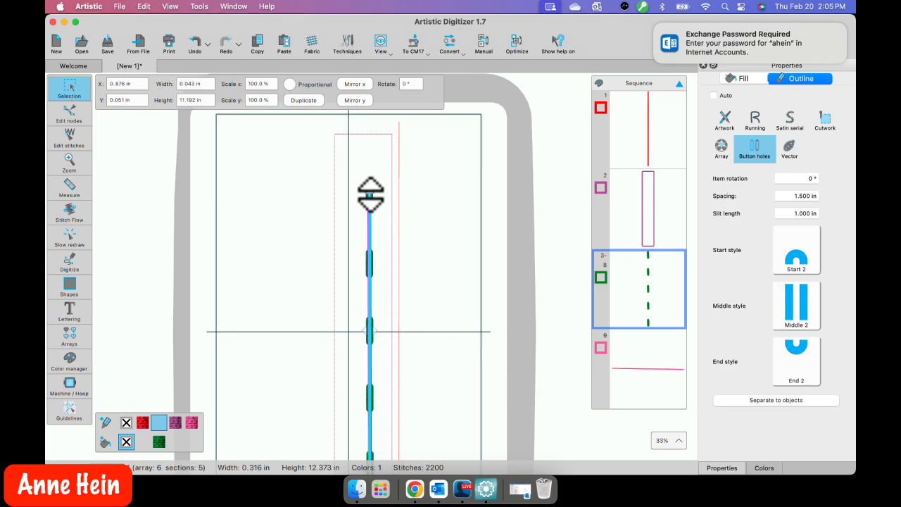
drag(369, 190, 368, 183)
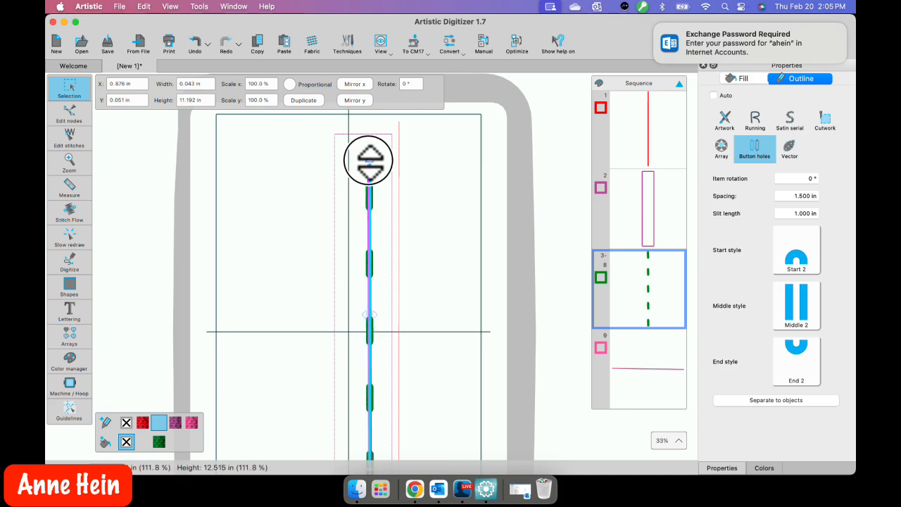
drag(368, 145, 368, 134)
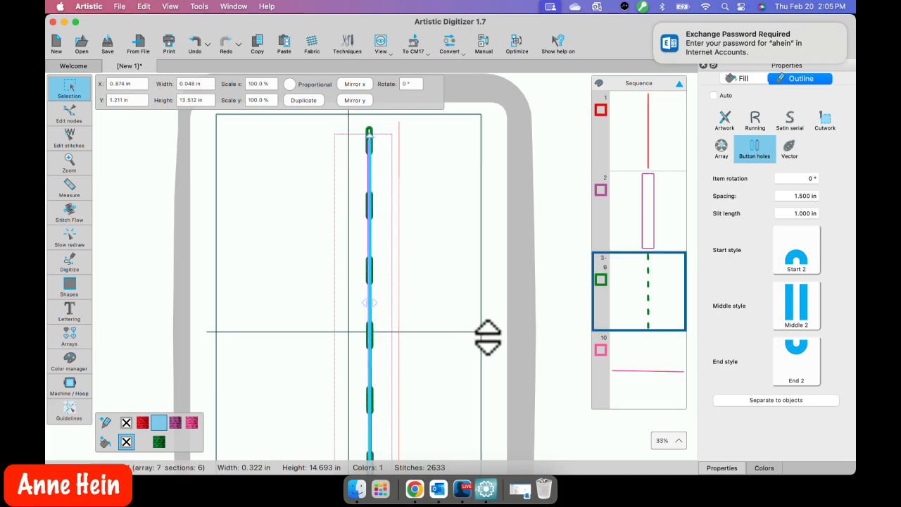
Move the lengthened buttonhole row down so its lowest buttonhole sits at the rectangle's bottom edge, and deselect it.
scroll(459, 362, up, 3)
scroll(458, 362, down, 7)
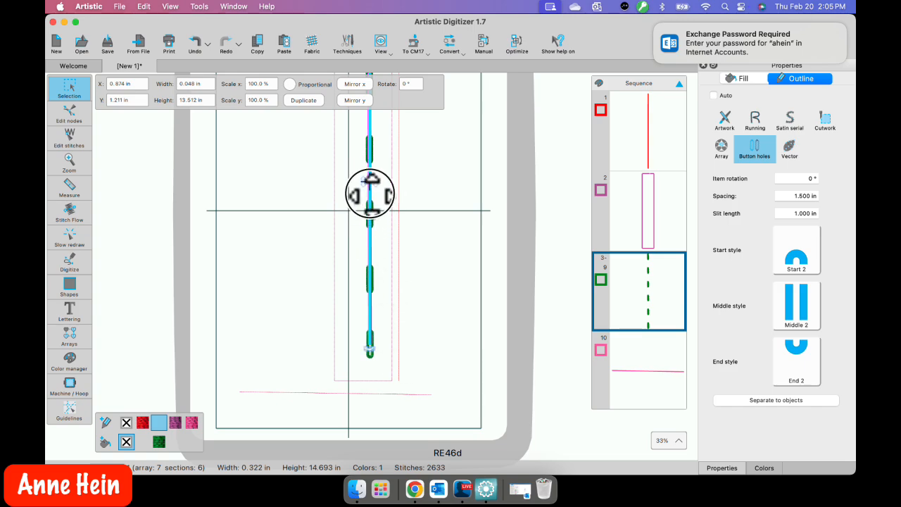
drag(372, 204, 378, 220)
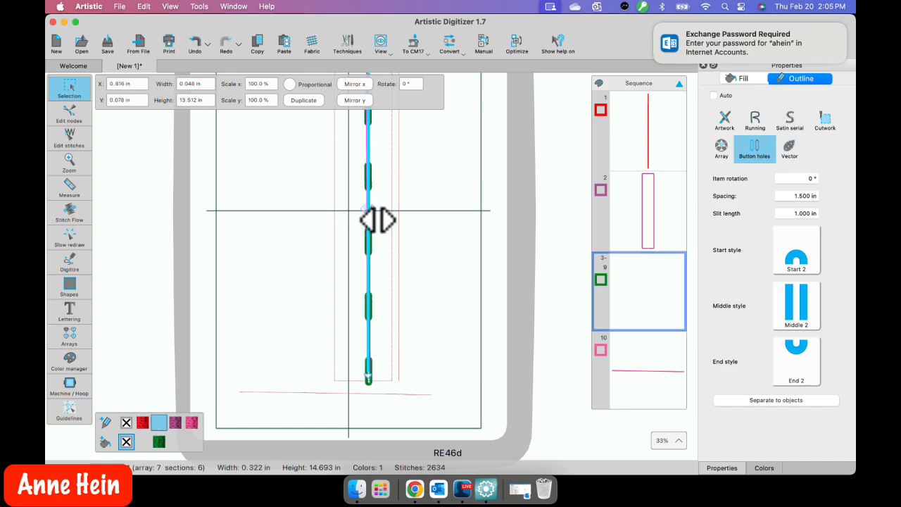
click(394, 240)
scroll(402, 184, down, 2)
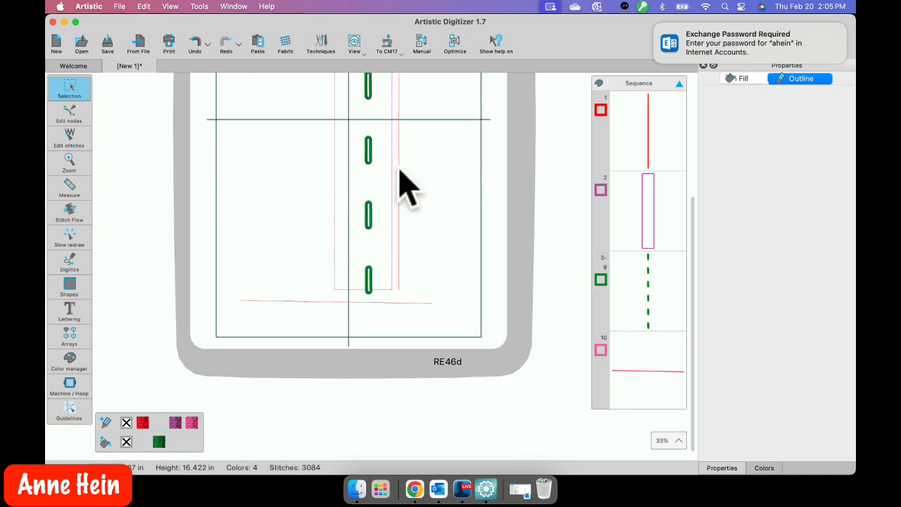
scroll(401, 185, up, 4)
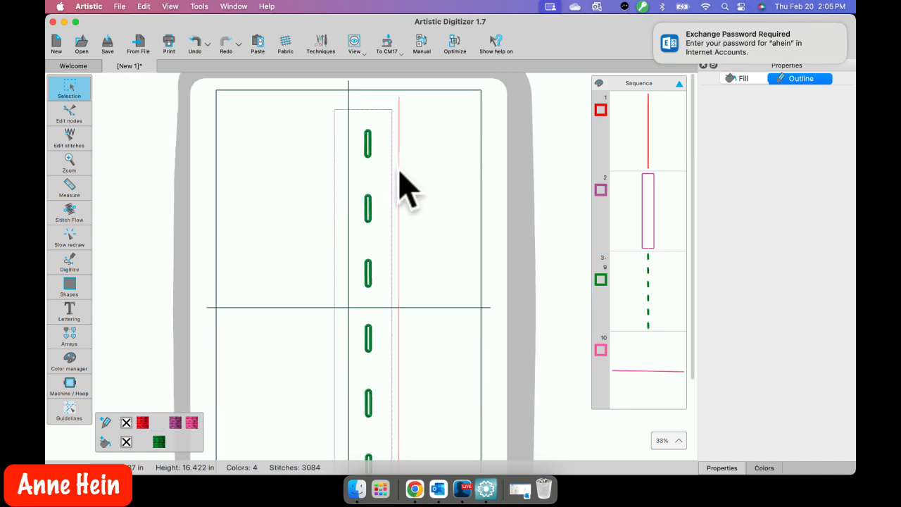
Stretch the buttonhole row upward past the hoop's top edge to about 16.17 in tall, giving eight buttonholes.
click(369, 210)
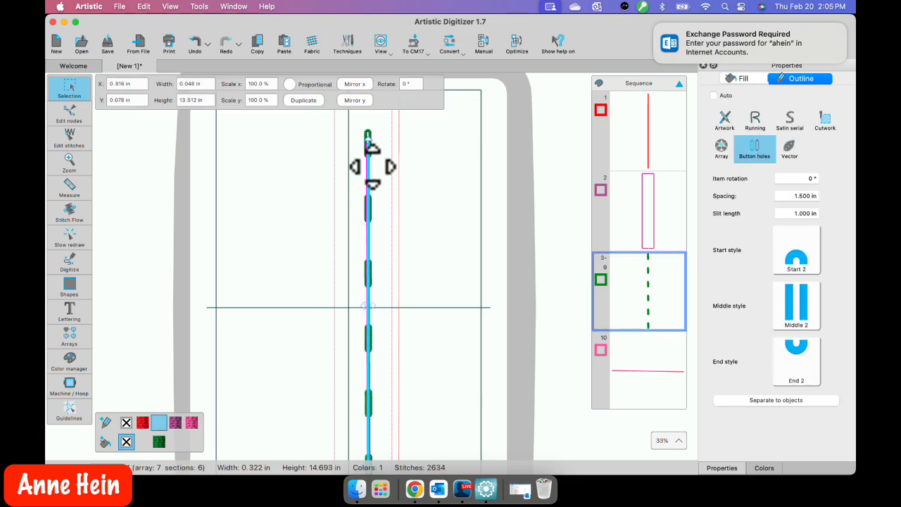
scroll(419, 176, up, 3)
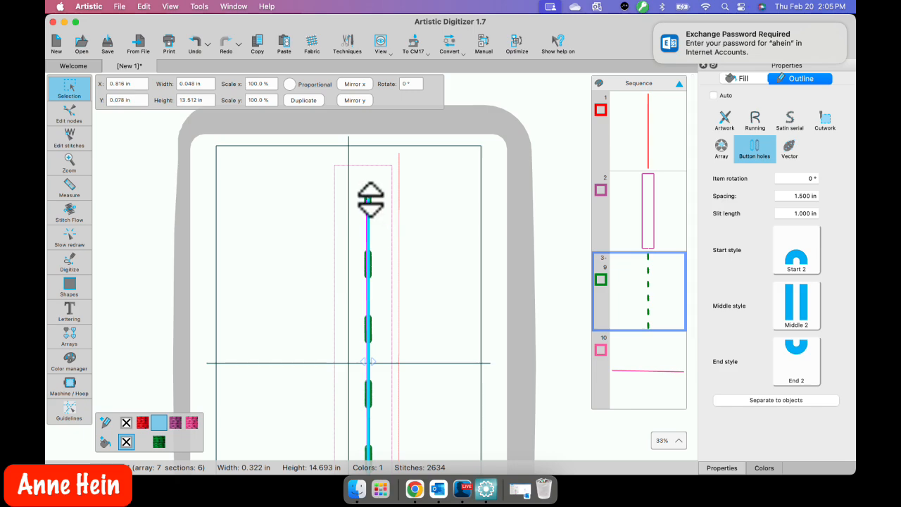
drag(369, 197, 369, 135)
click(412, 221)
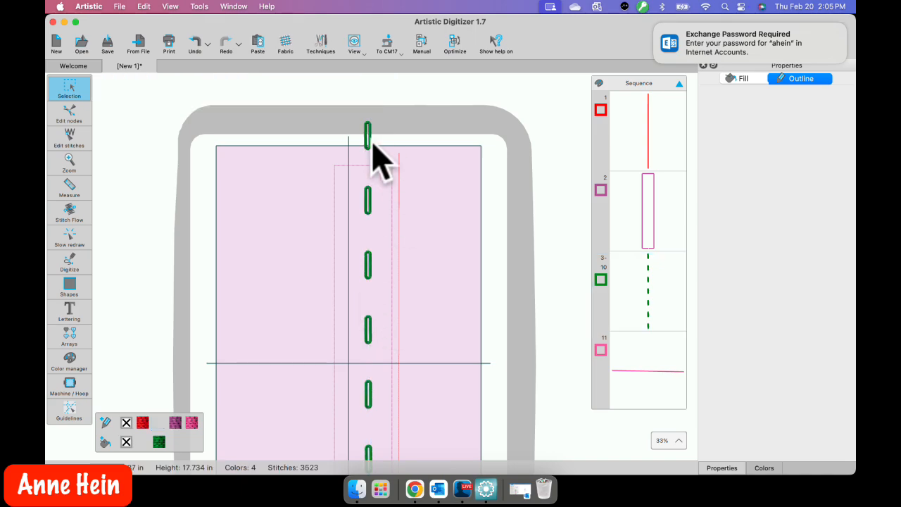
click(367, 140)
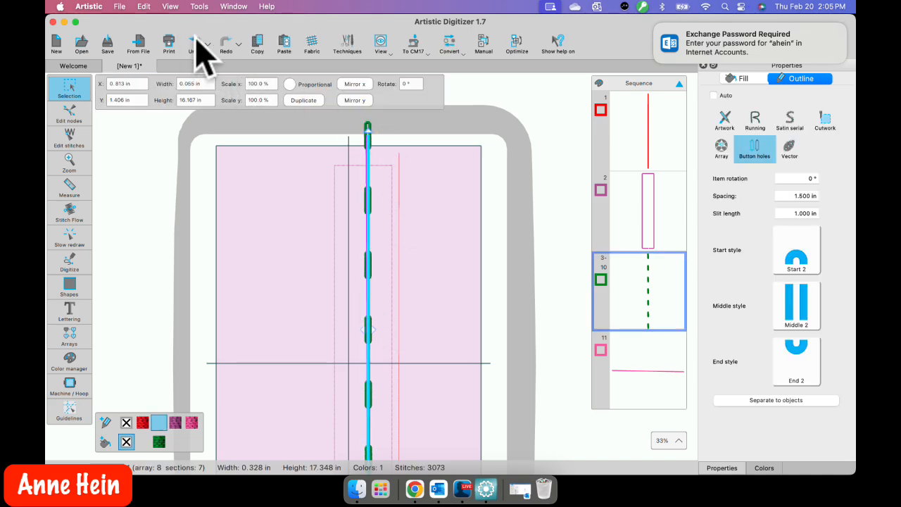
Undo the last stretch of the buttonhole row, set its item rotation to 90°, and deselect it.
click(196, 41)
scroll(466, 282, down, 1)
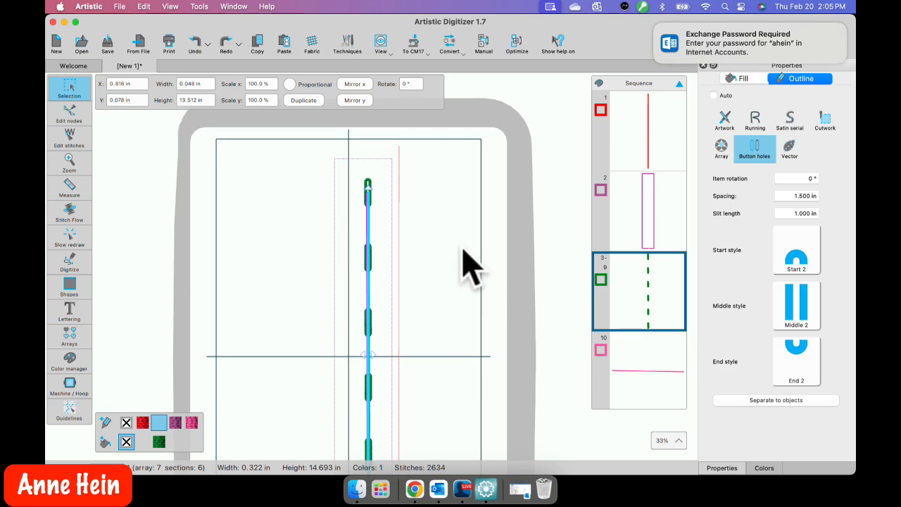
click(824, 178)
key(Return)
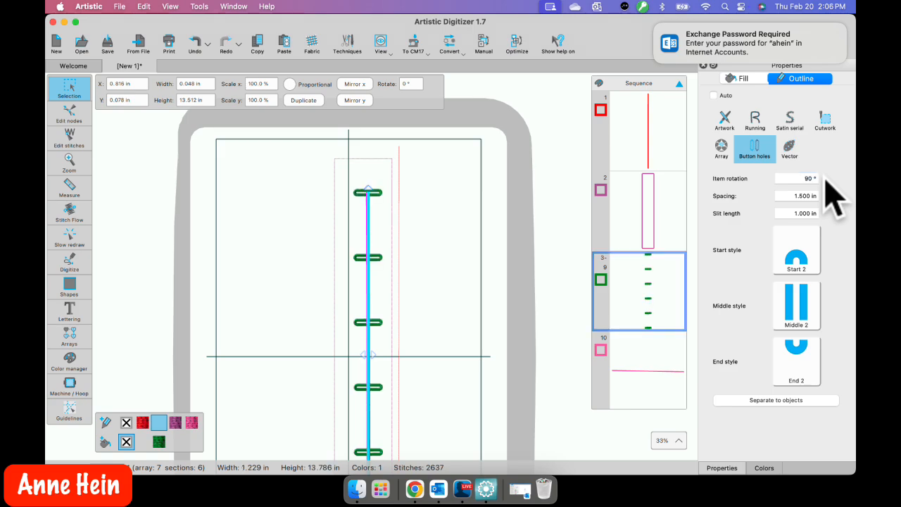
click(414, 236)
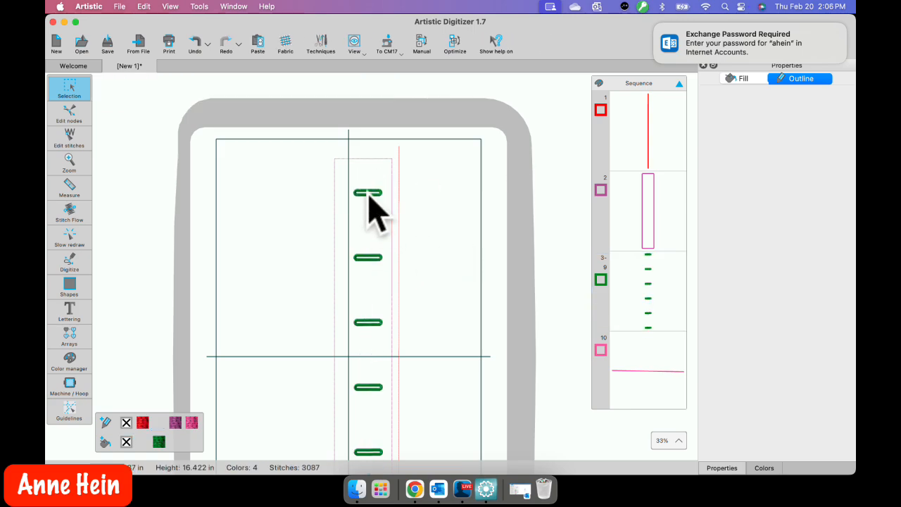
Separate the buttonhole row into objects and ungroup them into individual buttonholes.
click(370, 196)
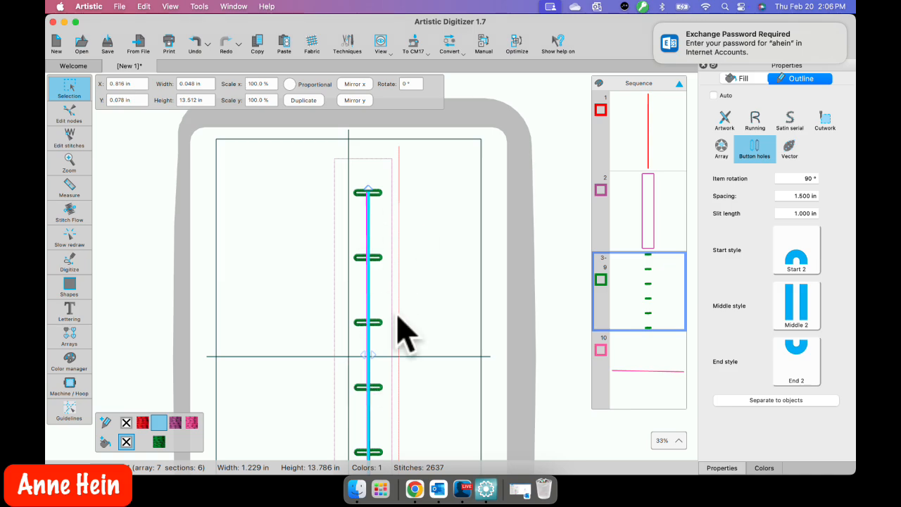
click(794, 401)
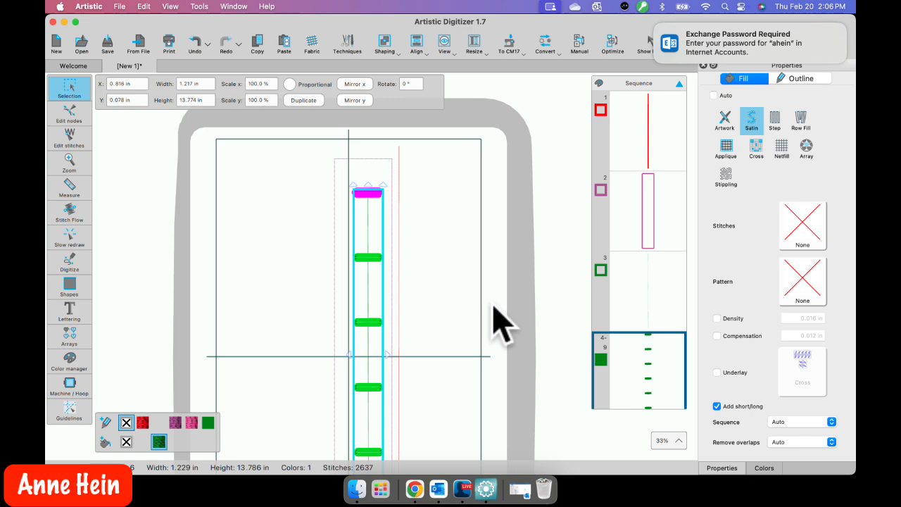
click(433, 296)
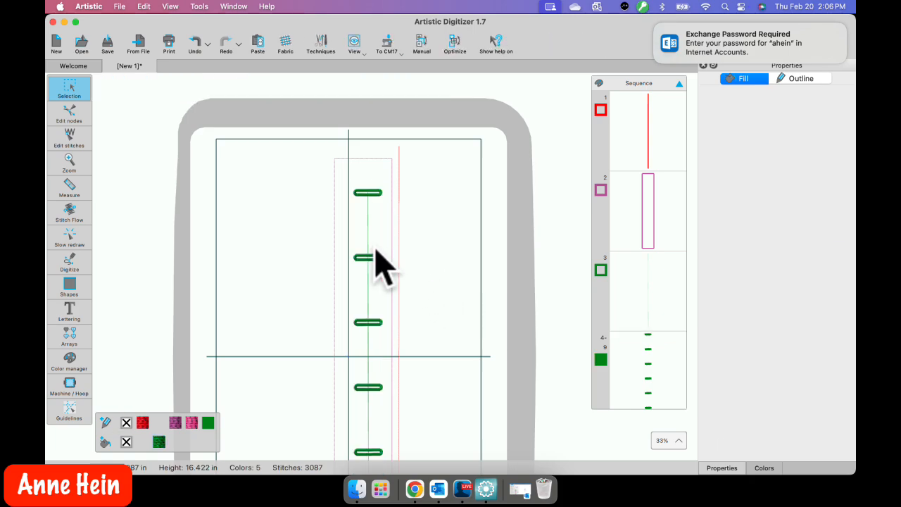
click(364, 193)
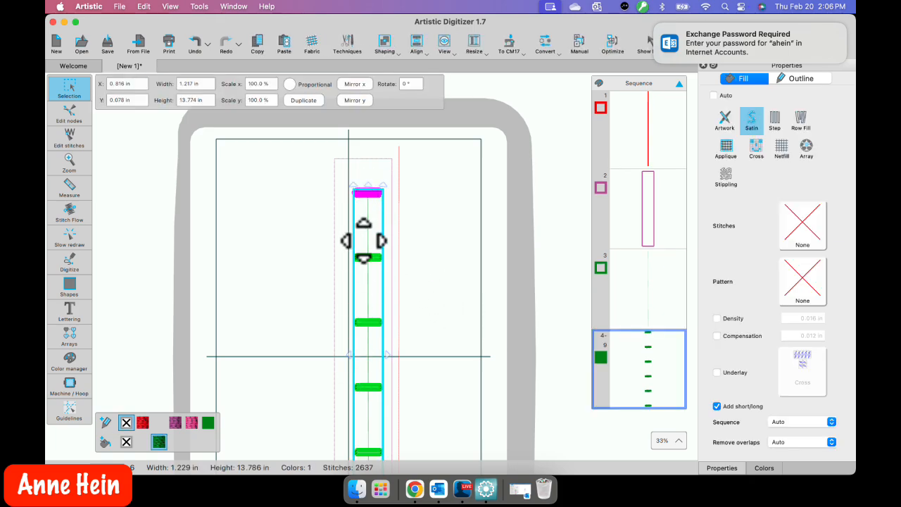
right_click(363, 240)
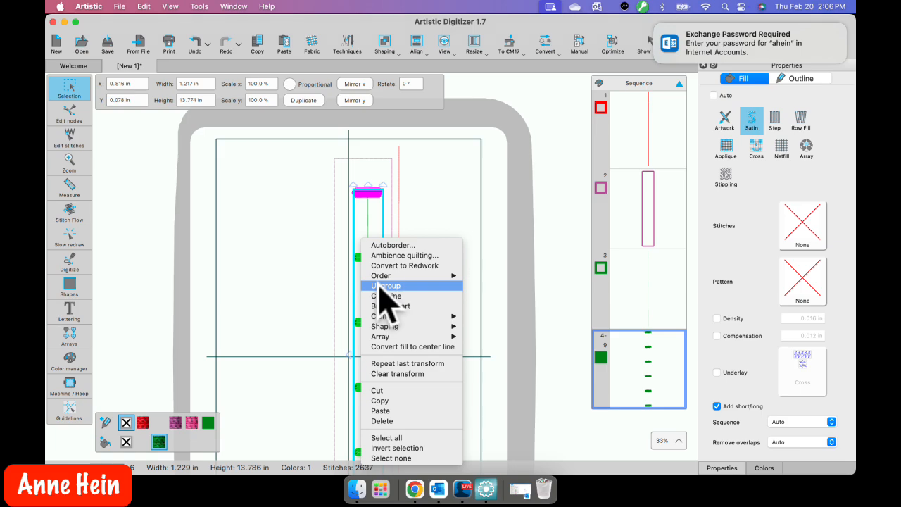
click(380, 285)
click(420, 281)
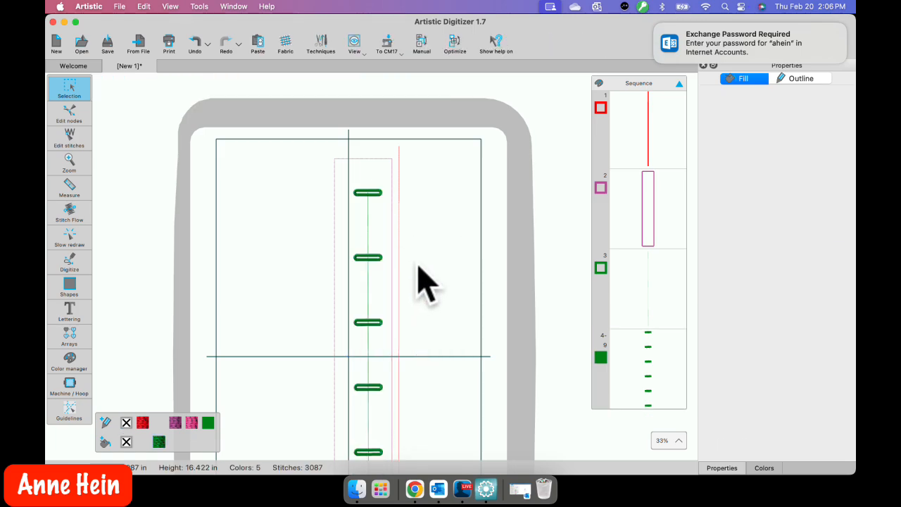
Select individual buttonholes and the green center line one at a time to check that each is a separate object.
click(363, 192)
click(367, 258)
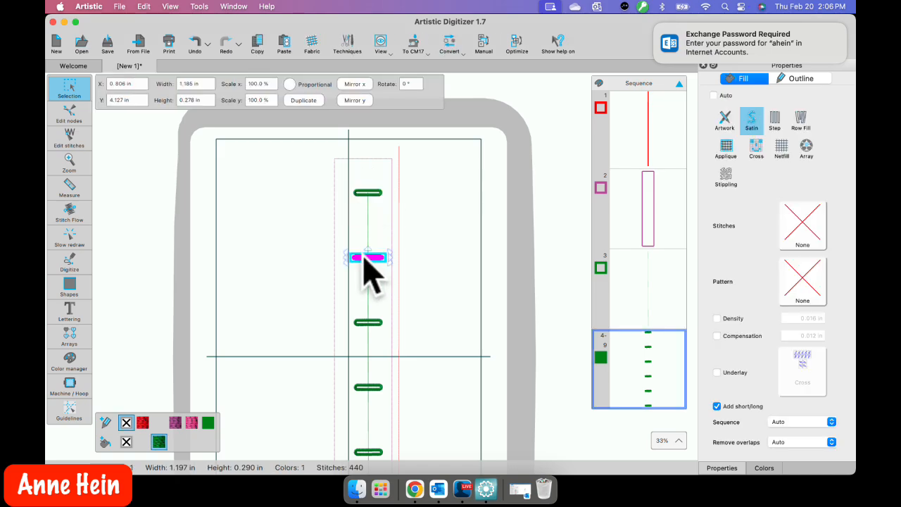
click(370, 321)
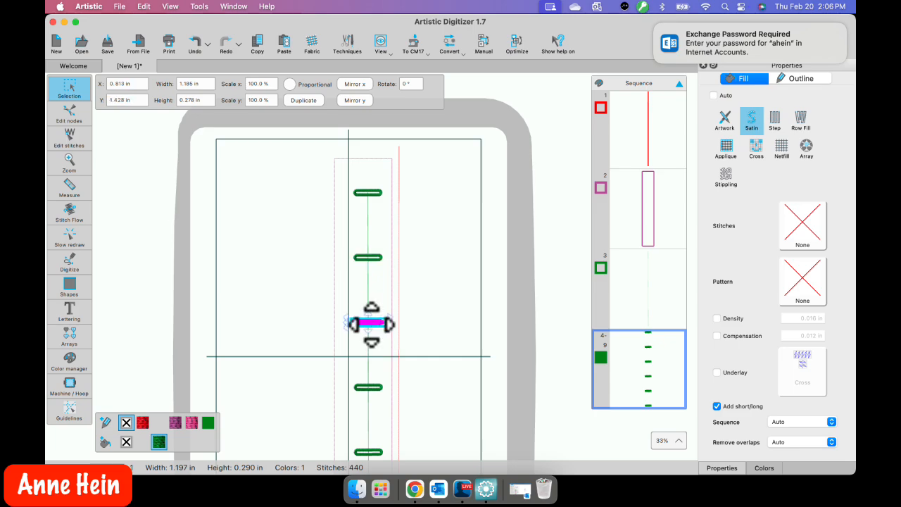
click(379, 229)
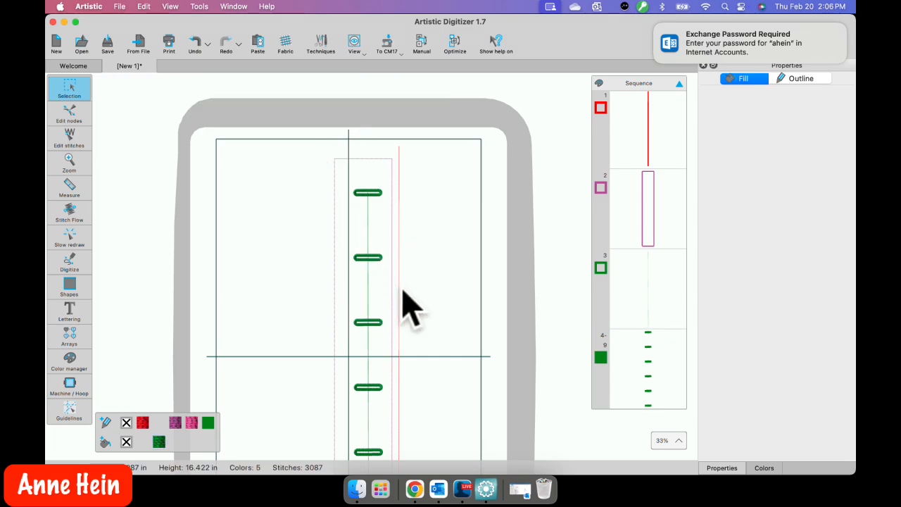
scroll(407, 295, down, 3)
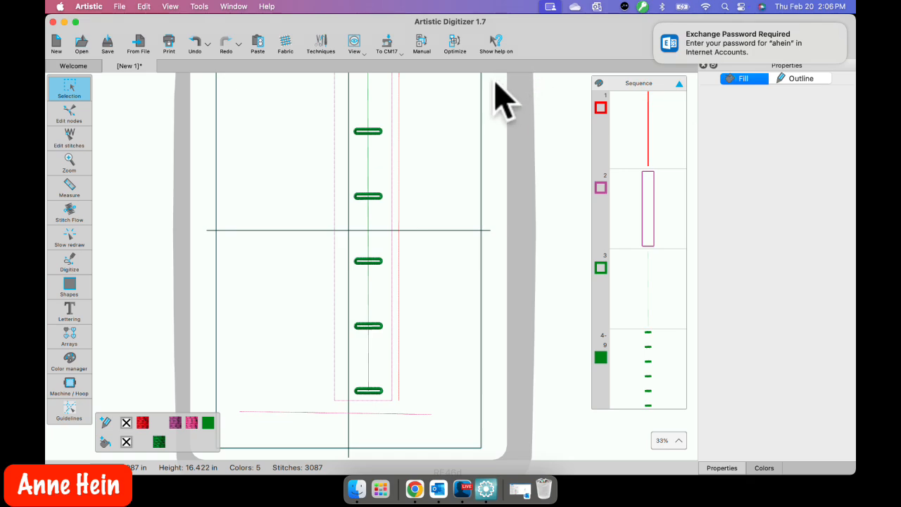
scroll(383, 373, up, 1)
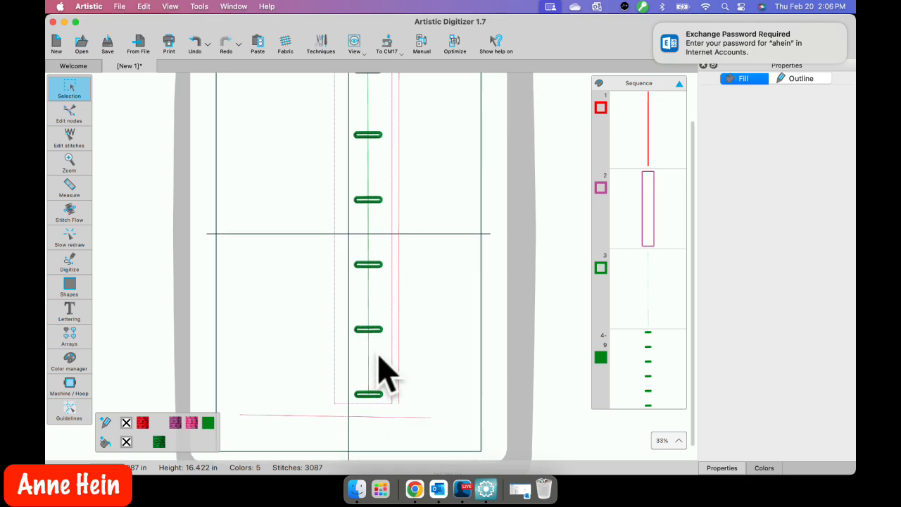
scroll(384, 373, up, 1)
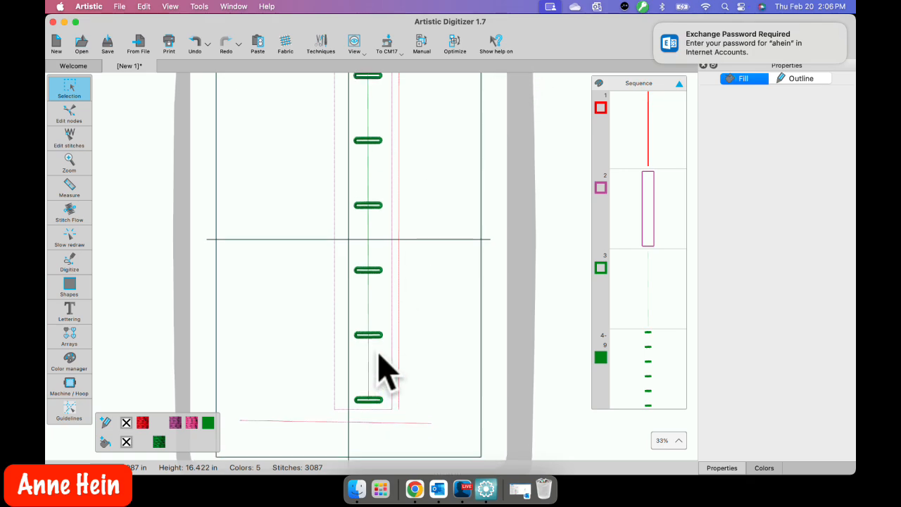
click(368, 225)
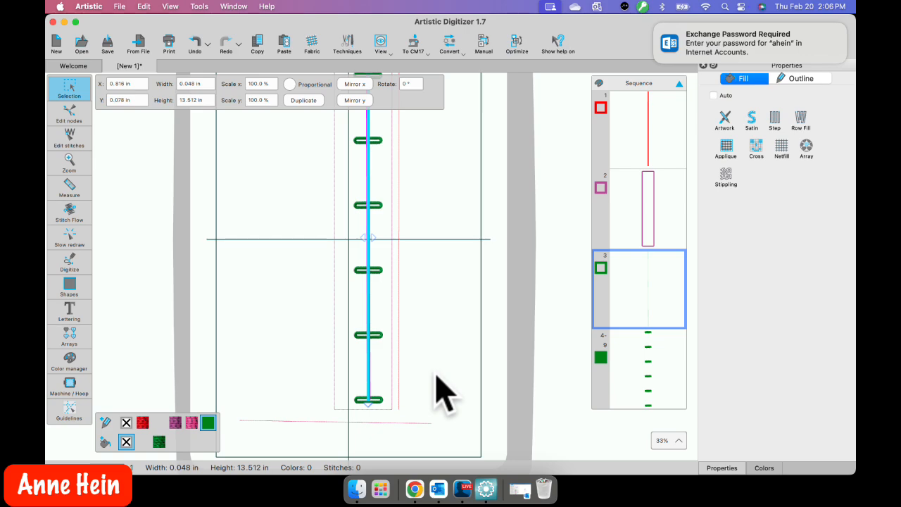
click(432, 326)
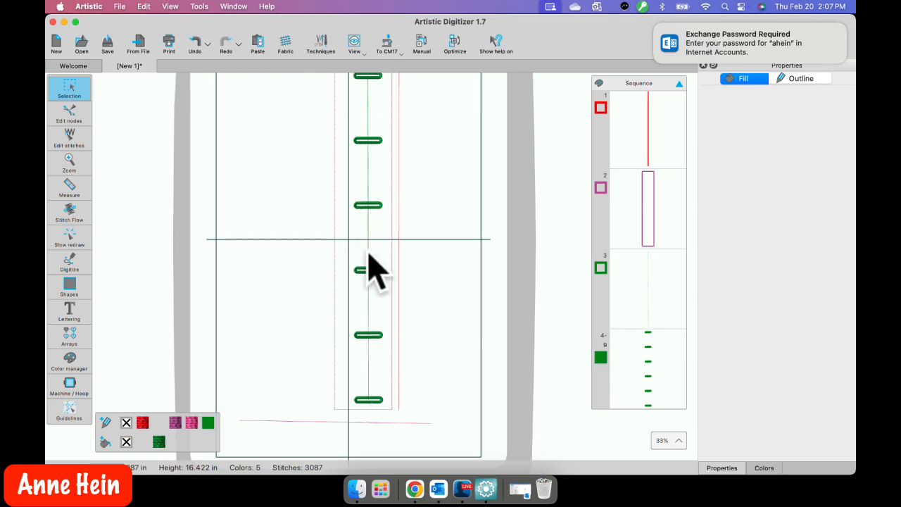
Place a copy of the three uppermost buttonholes to the left of the rectangle and ungroup it.
scroll(369, 268, up, 5)
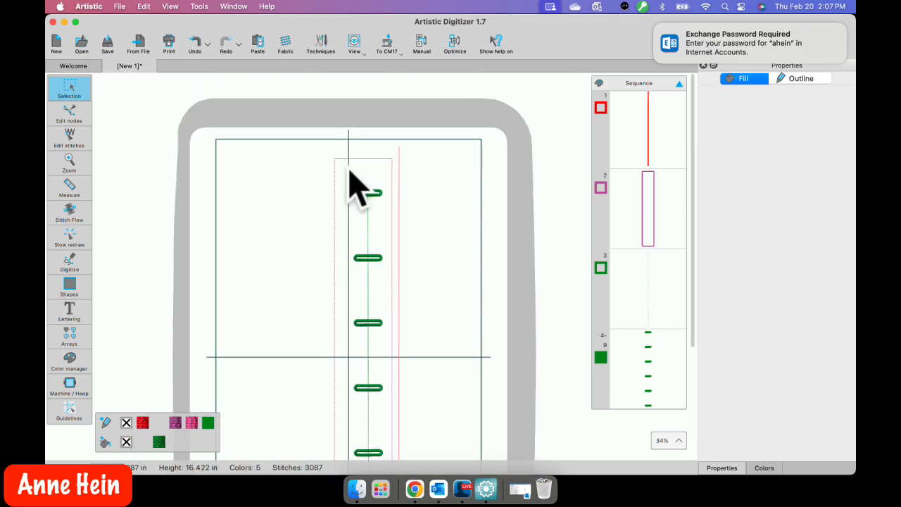
drag(350, 171, 390, 333)
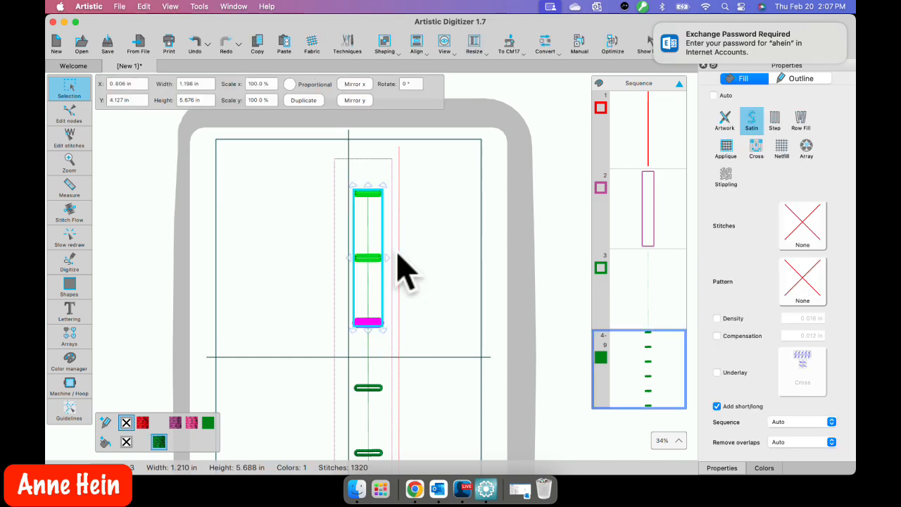
click(284, 51)
drag(378, 225, 275, 214)
click(299, 214)
click(265, 186)
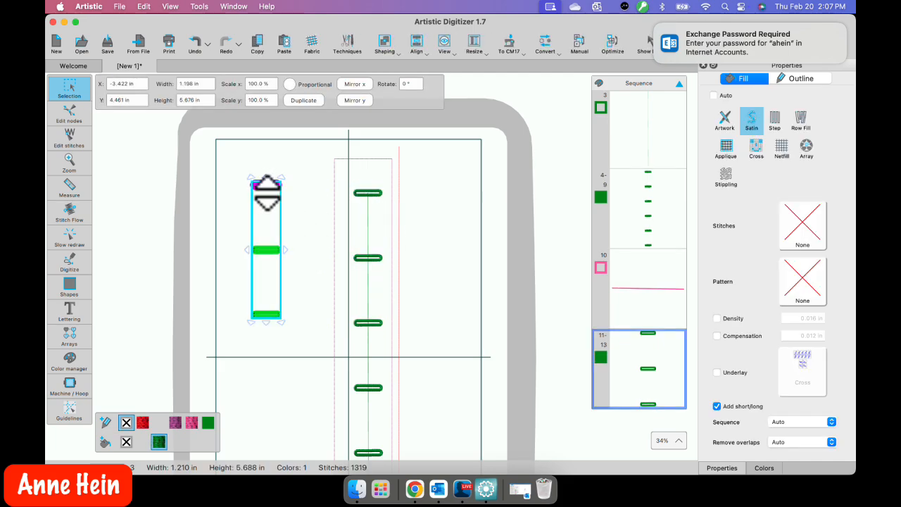
right_click(269, 196)
click(296, 234)
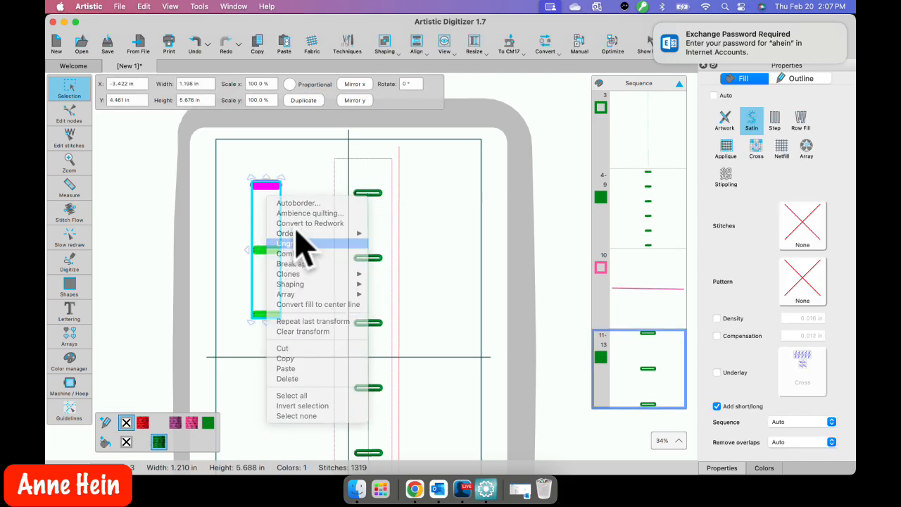
Try enlarging the uppermost copied buttonhole to about 1.77 in wide, and undo the resize.
scroll(261, 202, up, 5)
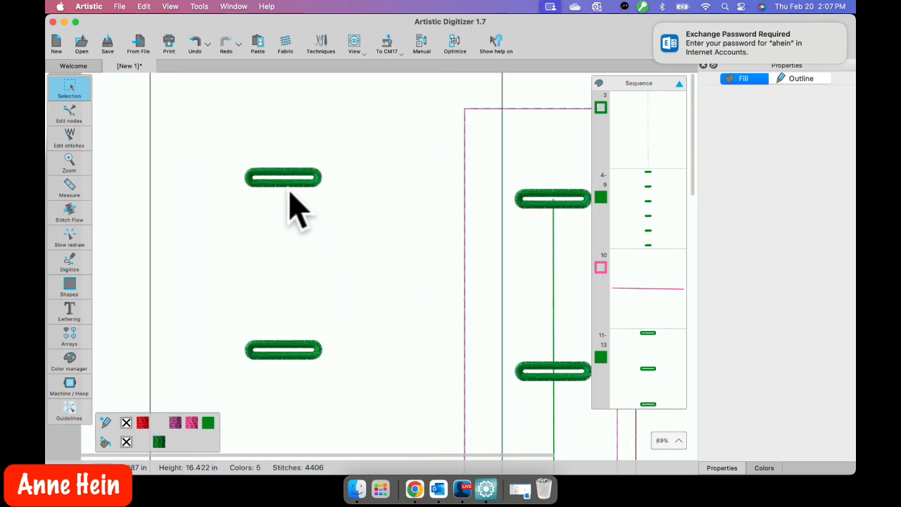
click(291, 184)
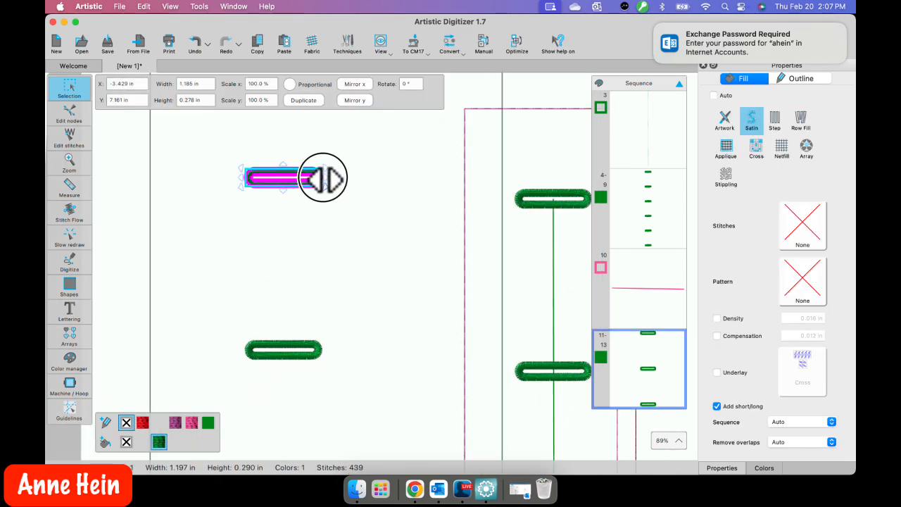
drag(323, 177, 362, 177)
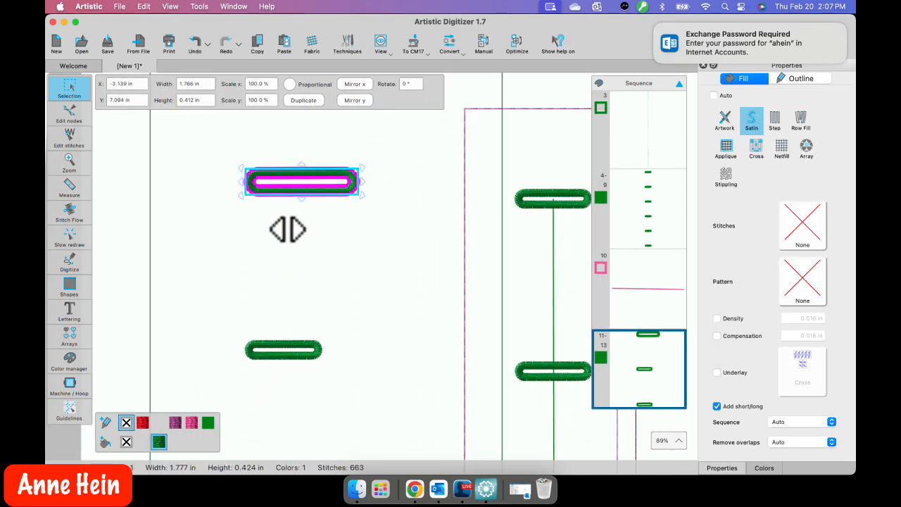
click(291, 241)
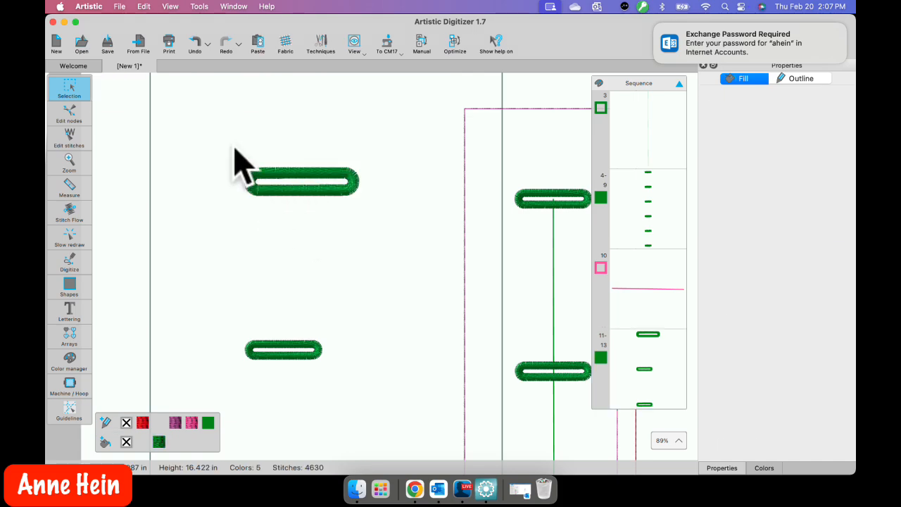
click(194, 42)
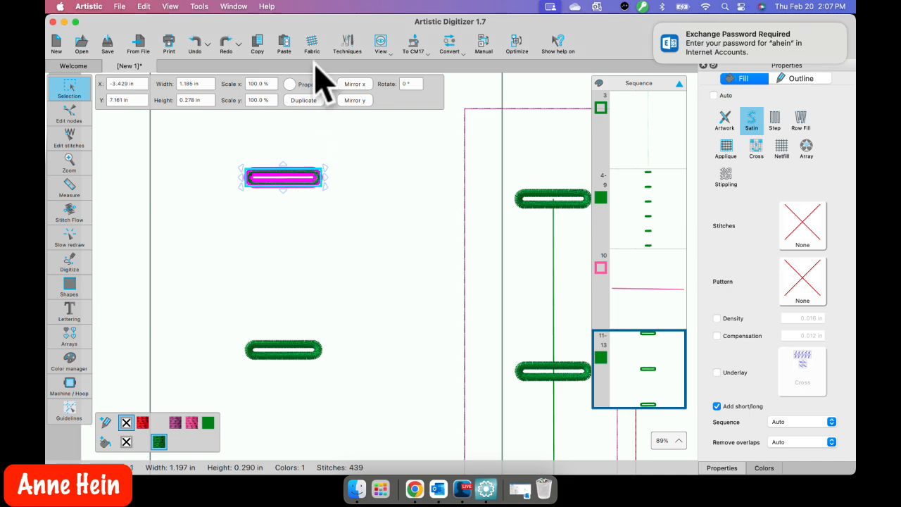
Add an Autoborder around the uppermost copied buttonhole: running stitch, to the outside, distance 0.02 in, repeat 1, with holes removed.
click(457, 45)
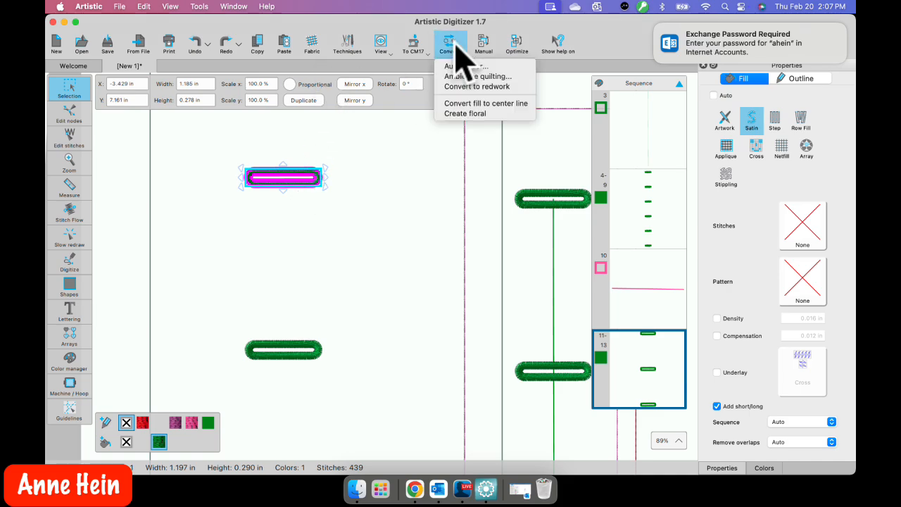
click(457, 66)
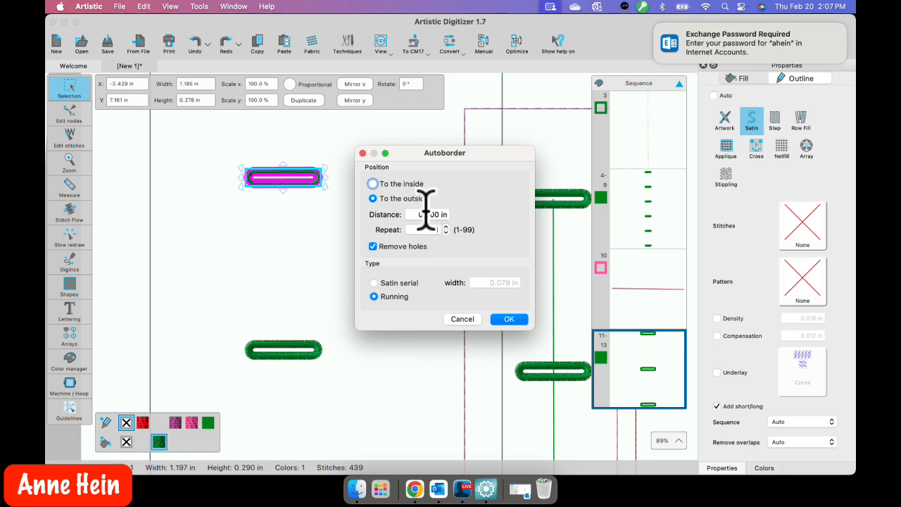
drag(416, 214, 466, 222)
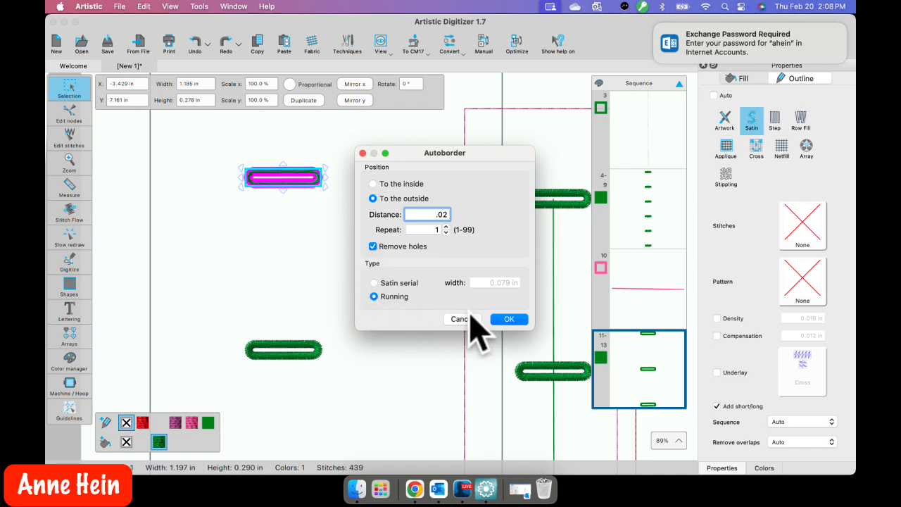
click(509, 319)
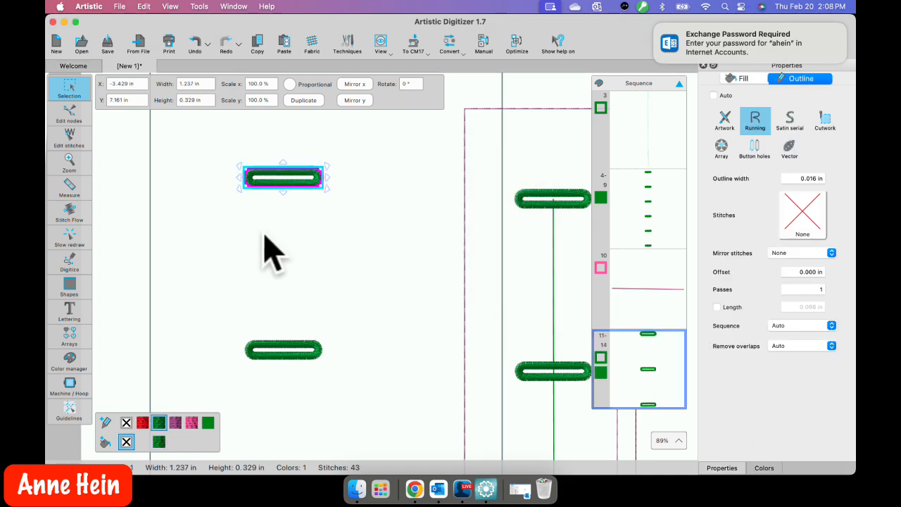
scroll(267, 243, up, 3)
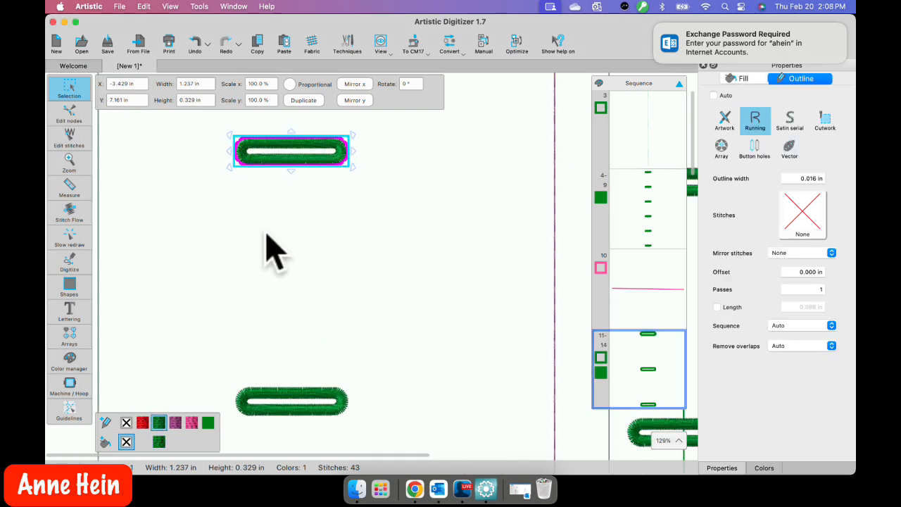
Set the new border's outline color to Janome 209 Pale Violet, and deselect it to inspect the buttonhole up close.
click(765, 467)
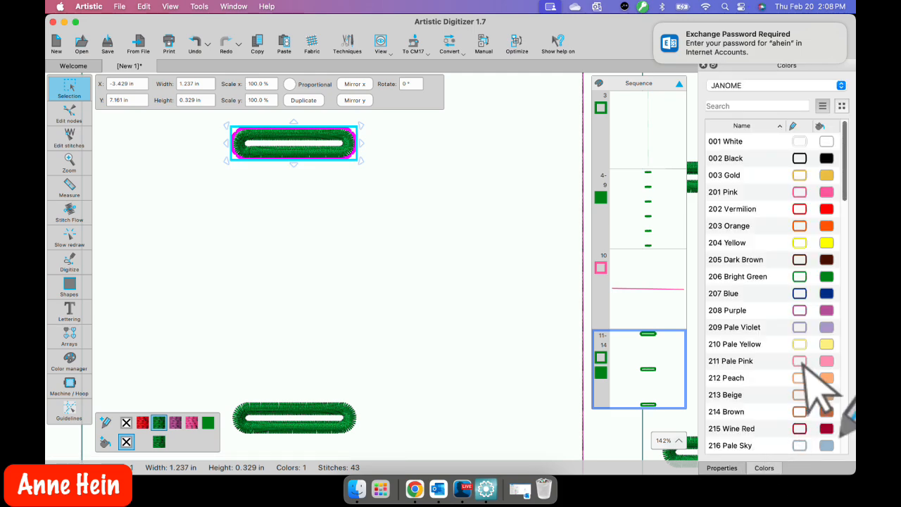
click(801, 328)
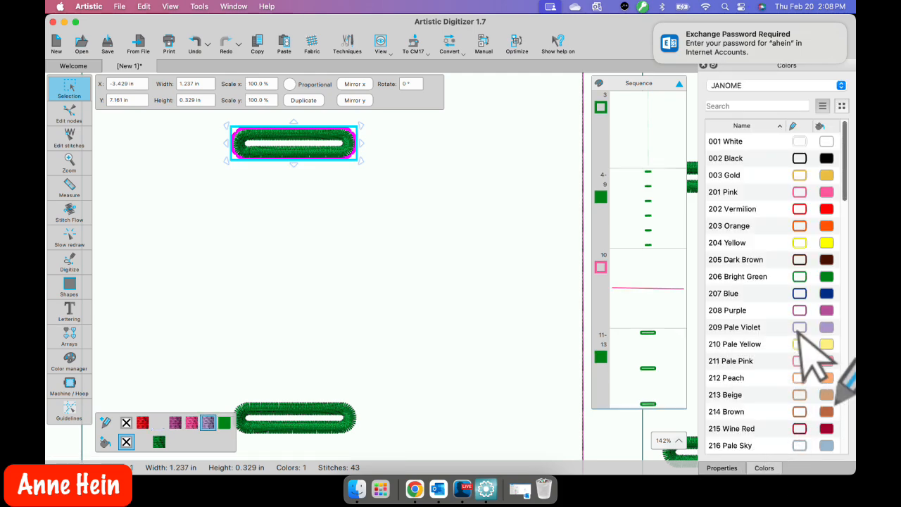
click(336, 229)
scroll(328, 211, up, 5)
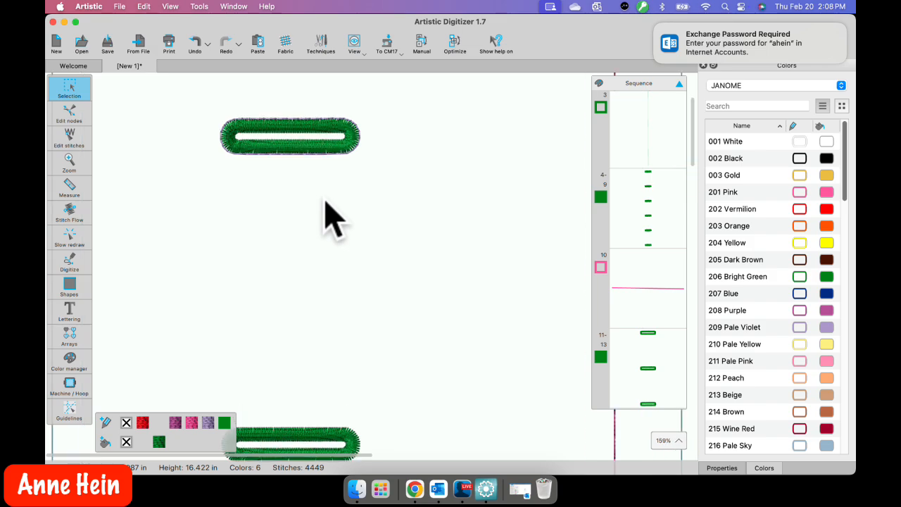
scroll(338, 185, up, 5)
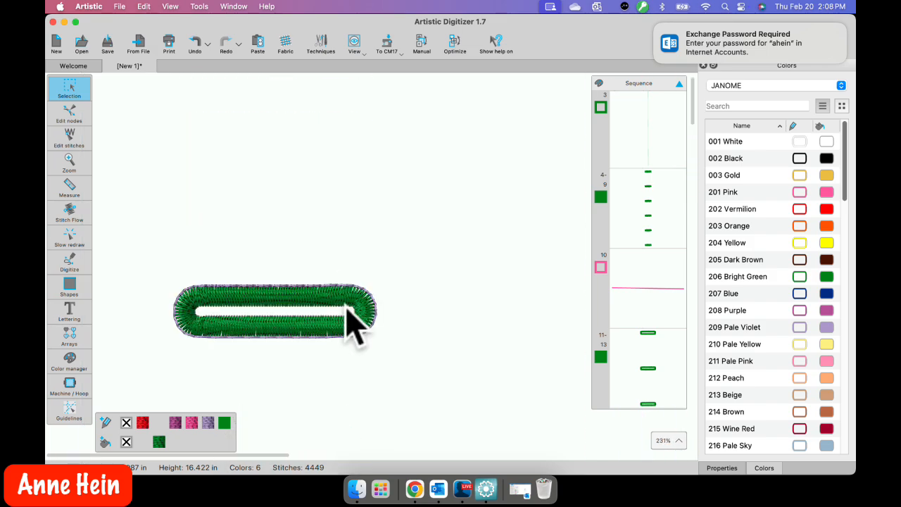
Apply running stitch pattern 148 to the pale violet border around the uppermost copied buttonhole.
scroll(282, 362, up, 1)
click(275, 337)
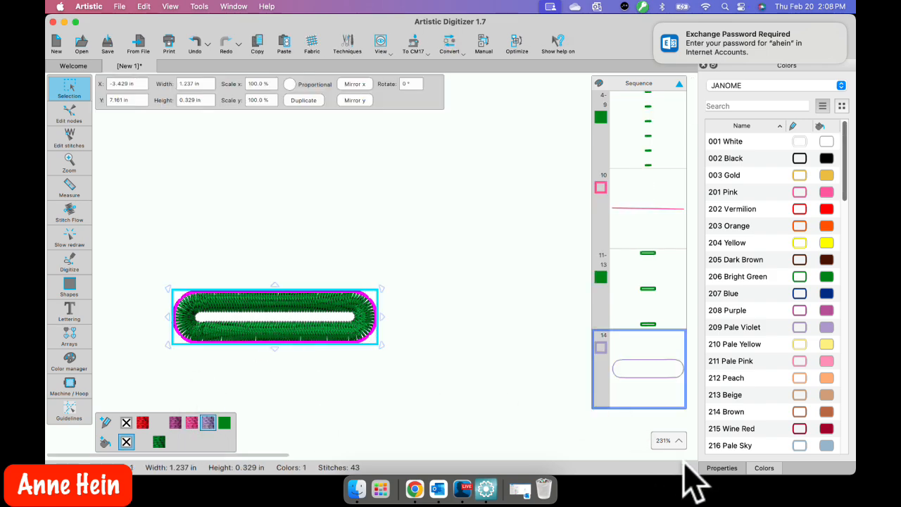
click(722, 468)
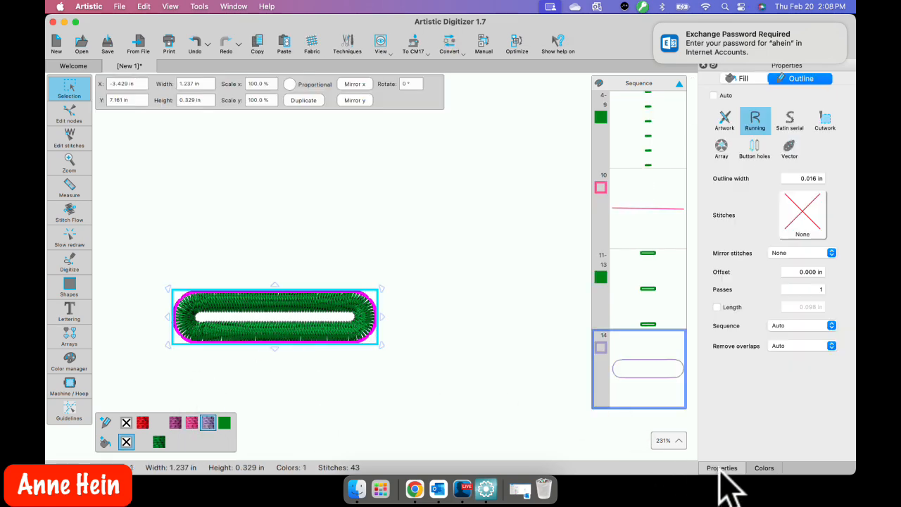
click(802, 234)
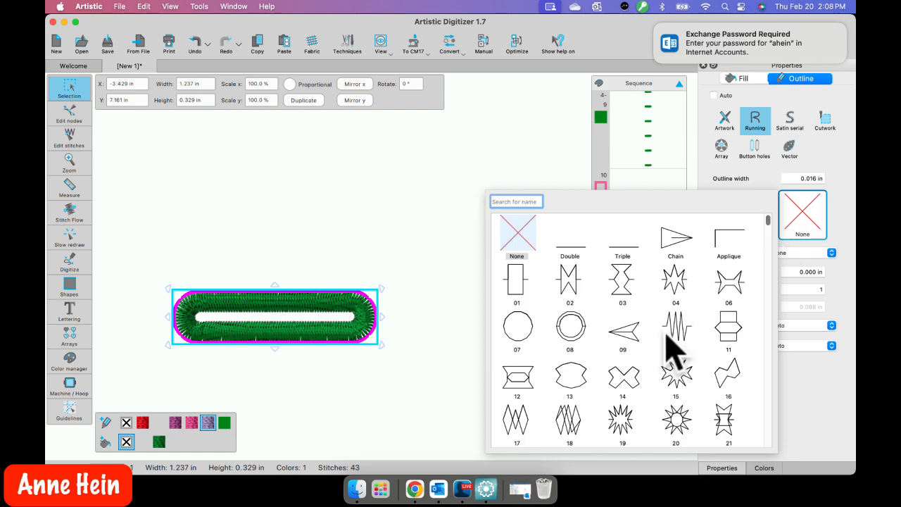
scroll(662, 341, down, 10)
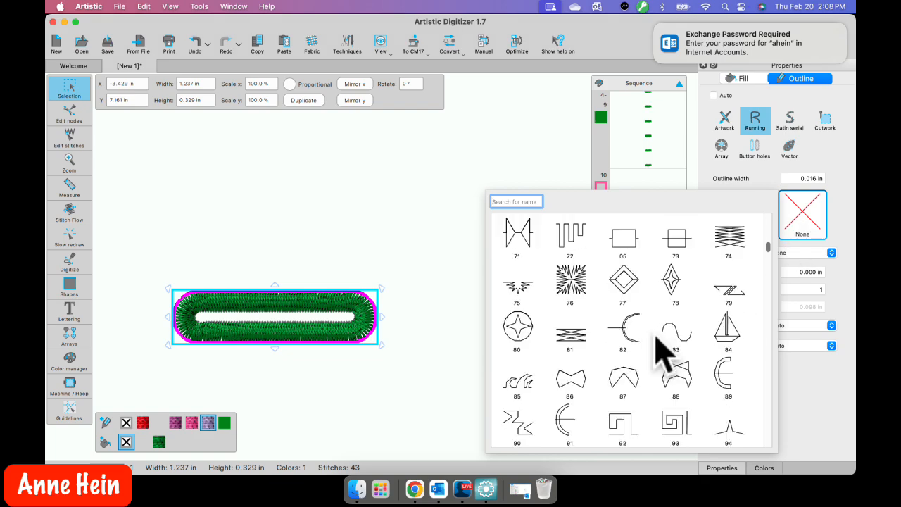
scroll(656, 336, down, 9)
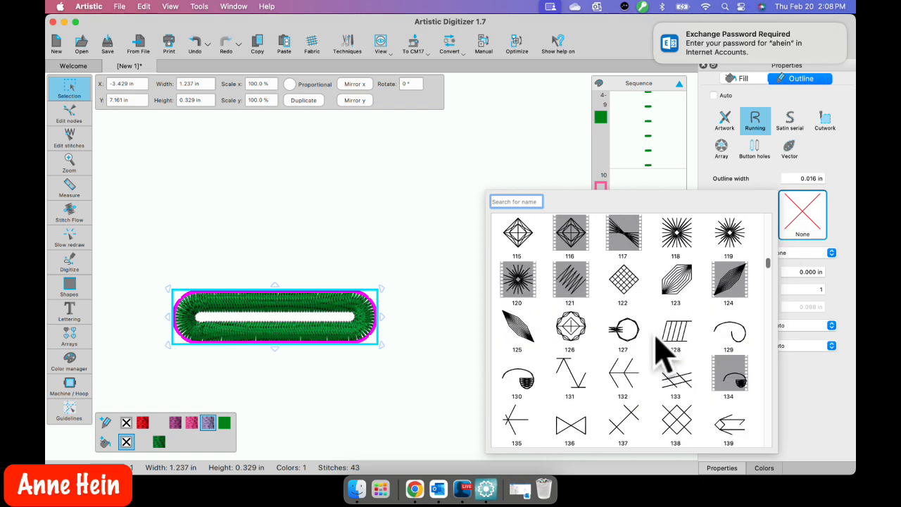
scroll(606, 393, down, 6)
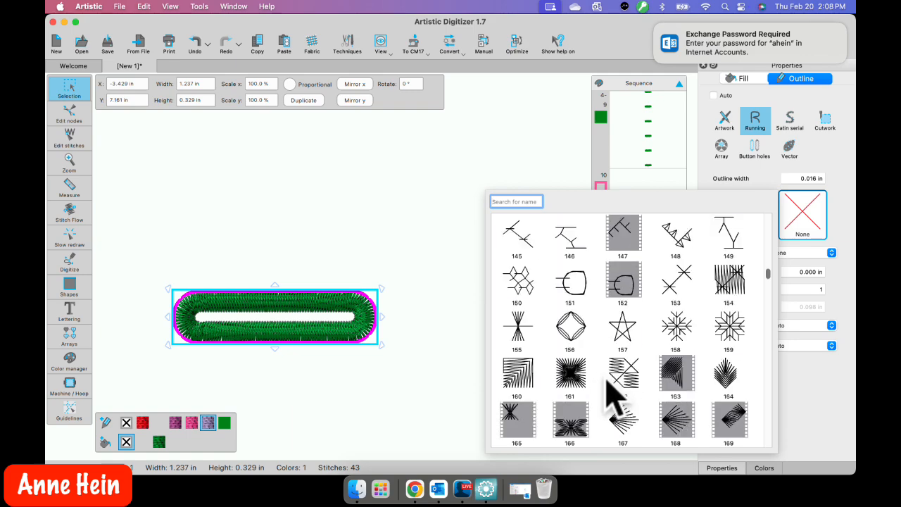
click(678, 242)
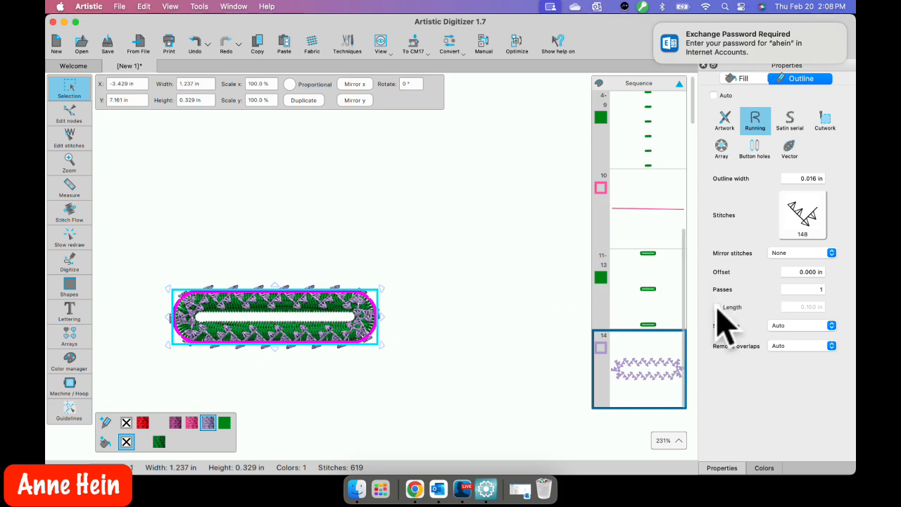
Mirror the border's pattern stitches in both directions and deselect the border to check it up close.
click(831, 253)
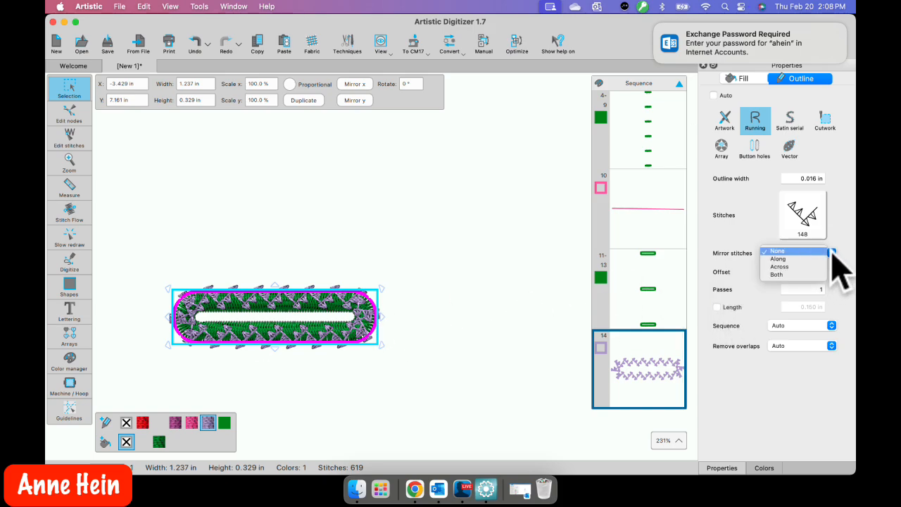
click(790, 275)
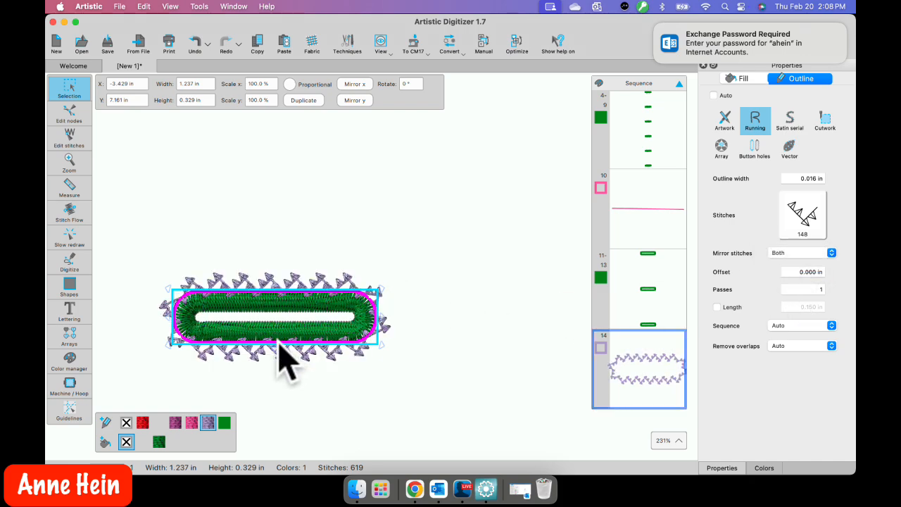
scroll(282, 356, up, 3)
click(395, 409)
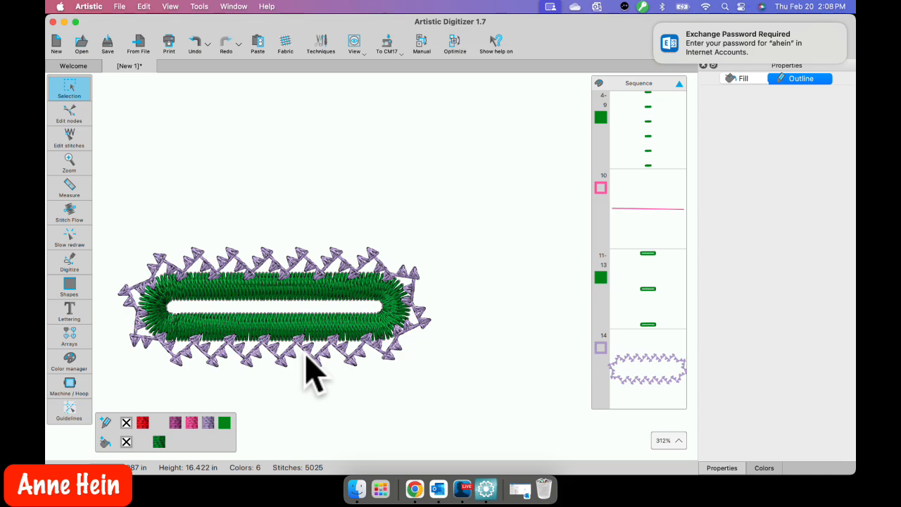
Set the border's outline offset to 0.102 in and deselect it.
click(368, 272)
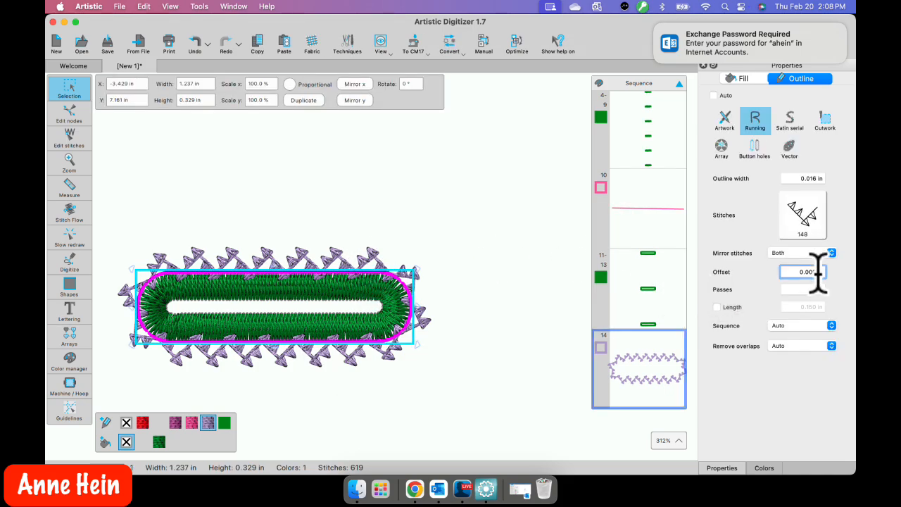
key(Return)
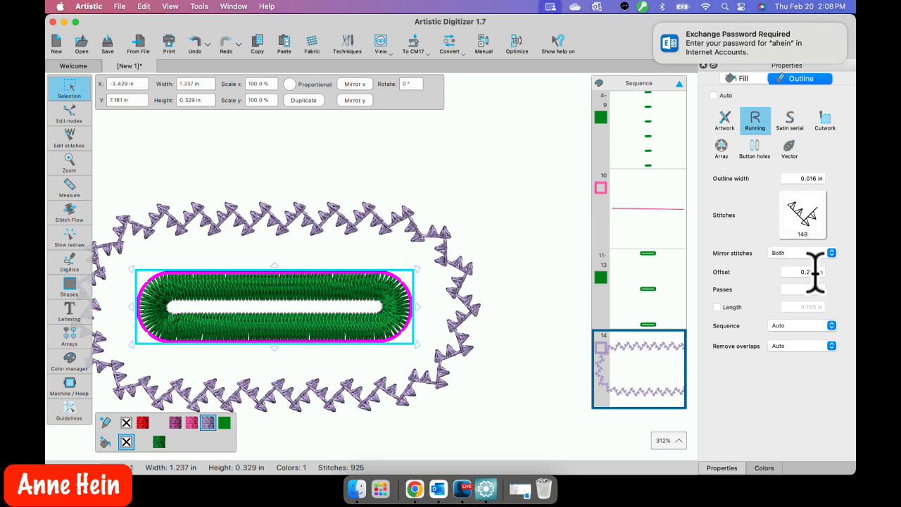
key(Return)
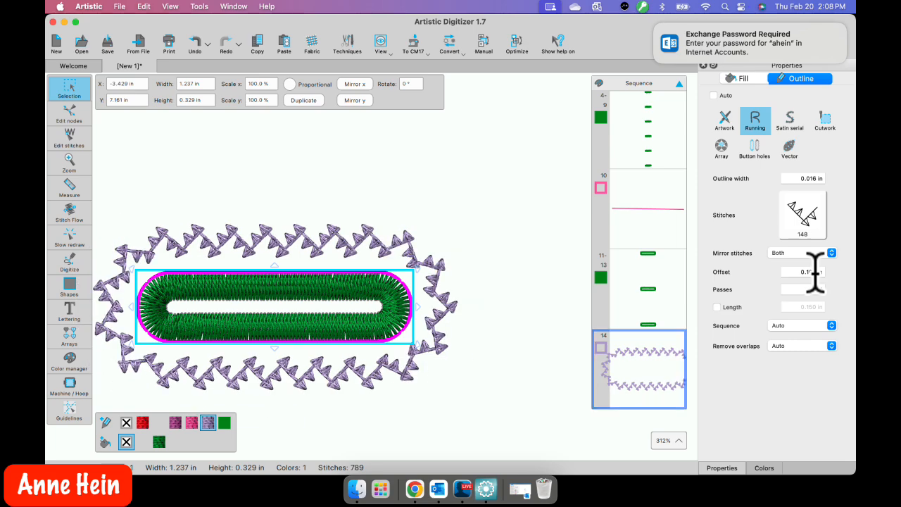
click(461, 270)
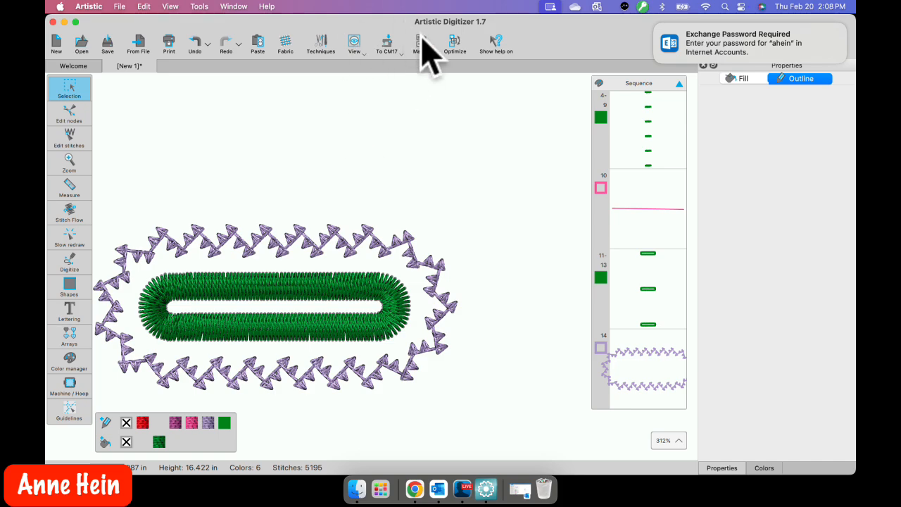
scroll(290, 173, down, 5)
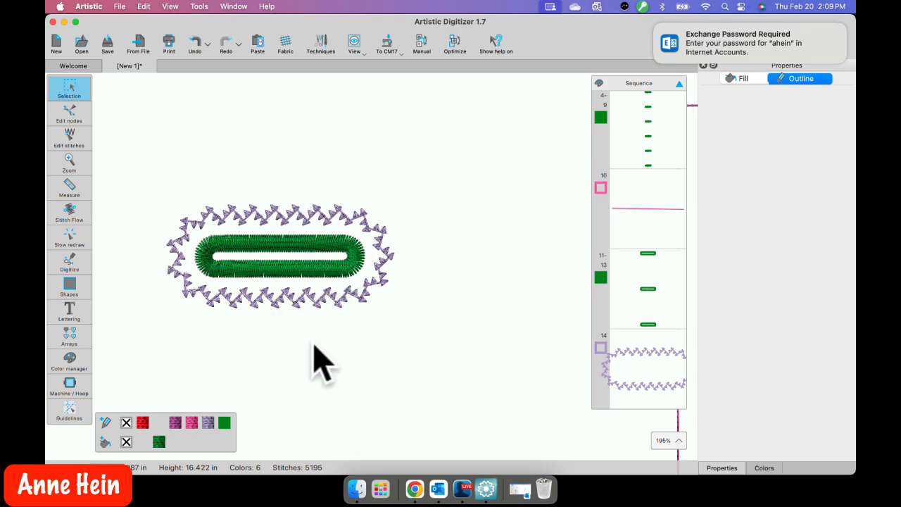
Turn on proportional scaling and reduce the border's width to 1.153 in.
click(280, 300)
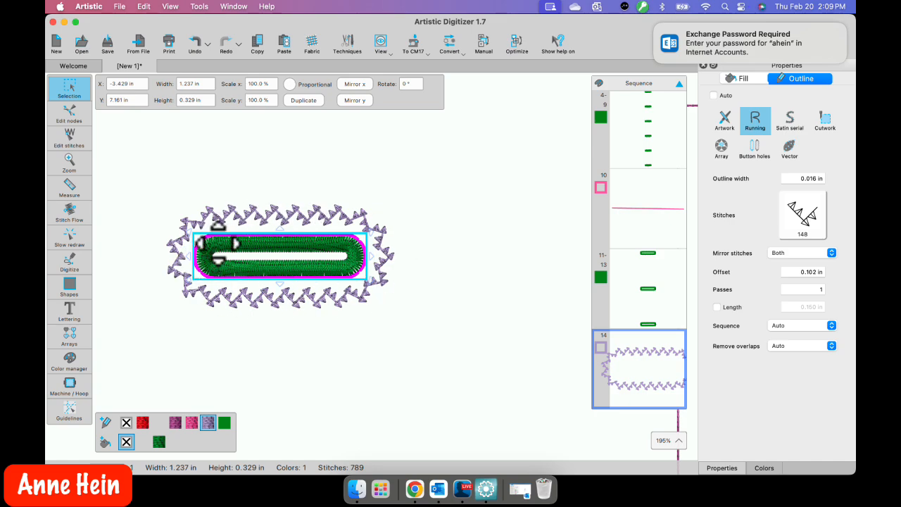
click(292, 85)
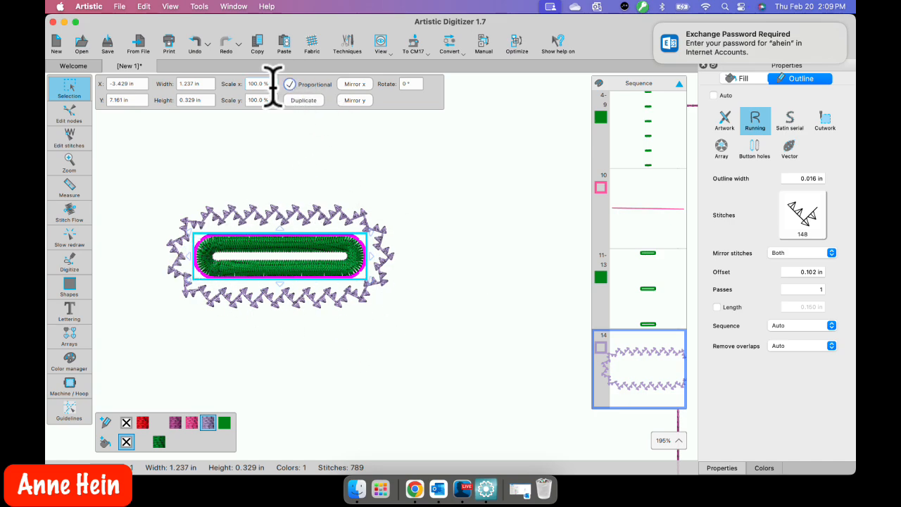
drag(273, 84, 203, 86)
key(Return)
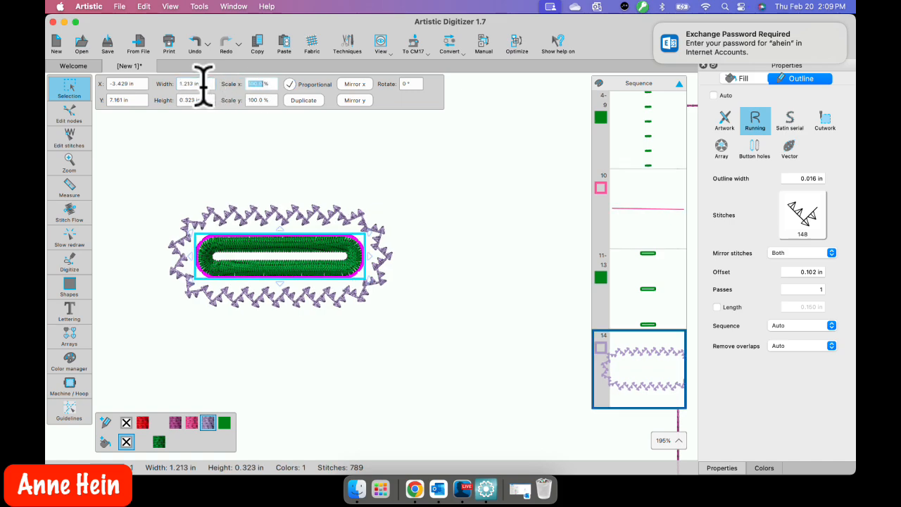
drag(273, 84, 239, 85)
key(Return)
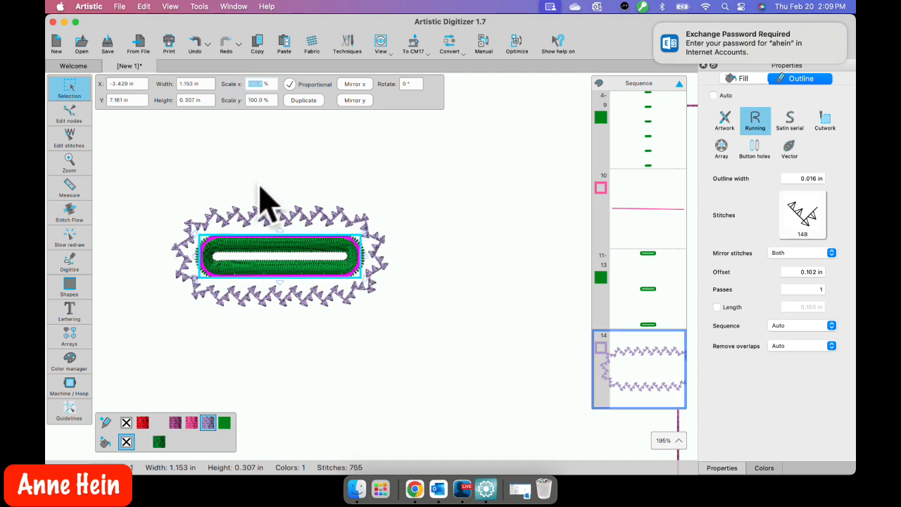
click(283, 345)
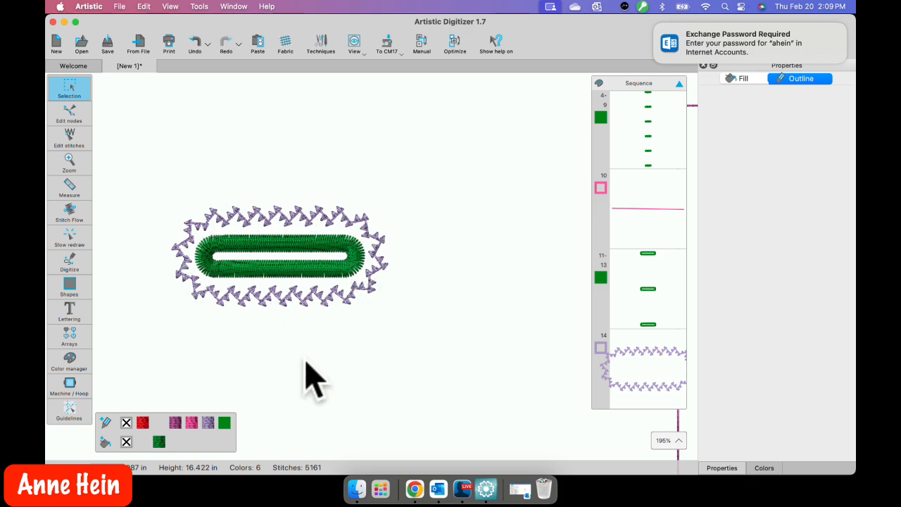
scroll(285, 373, up, 3)
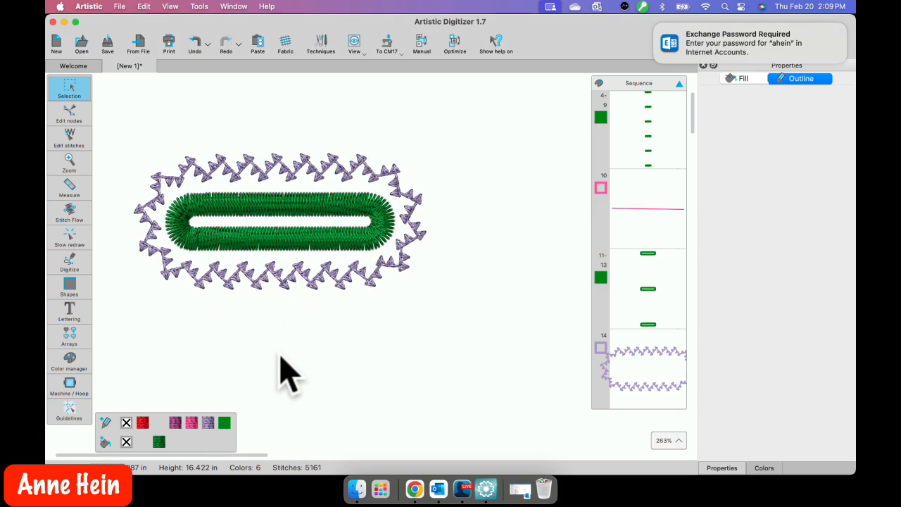
Set the border's outline width to 0.157 in and its custom stitch length to 0.256 in.
click(304, 281)
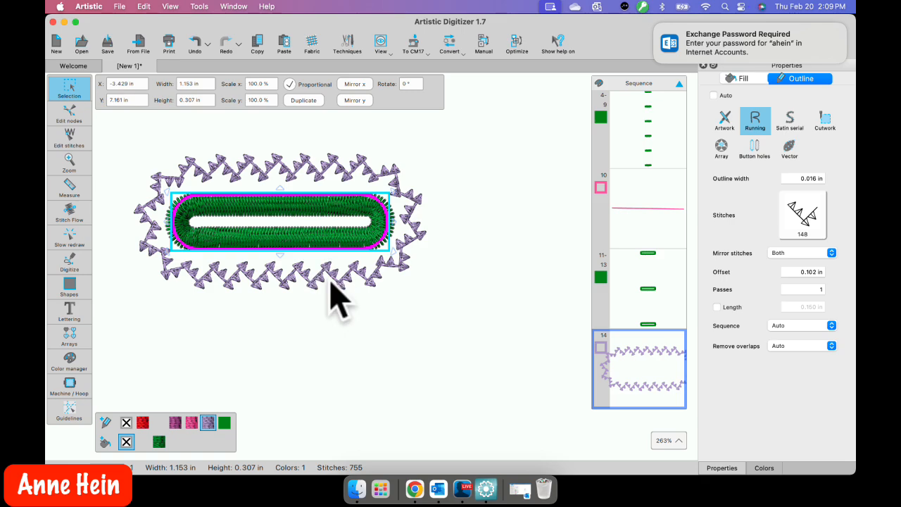
click(791, 178)
key(Return)
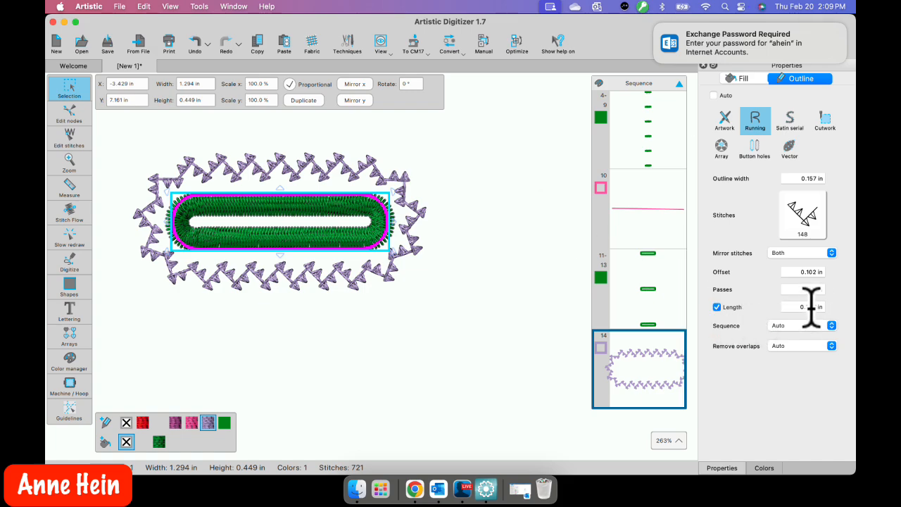
key(Return)
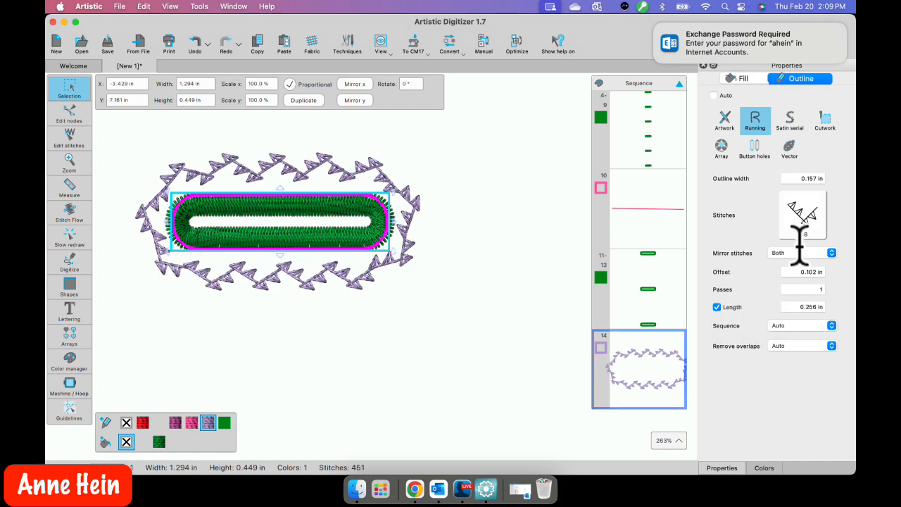
Widen the border's outline to 0.276 in, deselect it and review the copied buttonholes in the hoop.
click(793, 178)
key(Return)
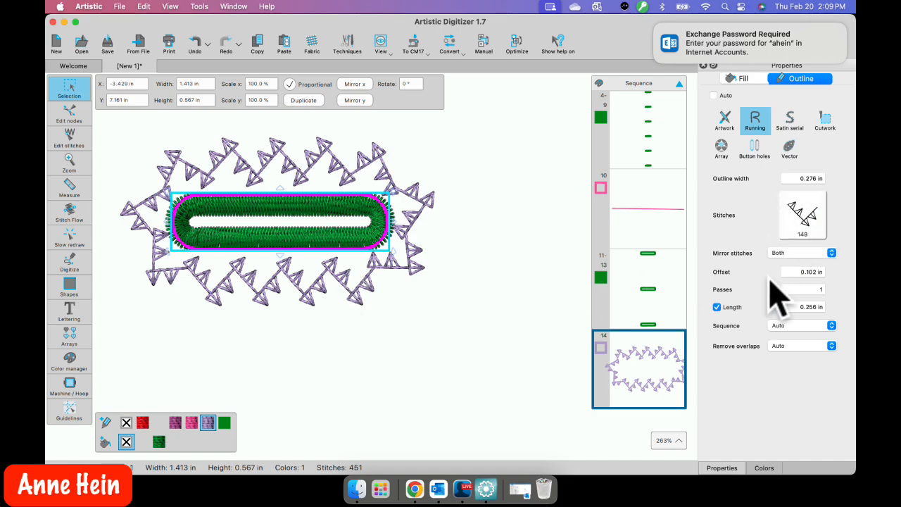
click(386, 345)
scroll(386, 345, down, 10)
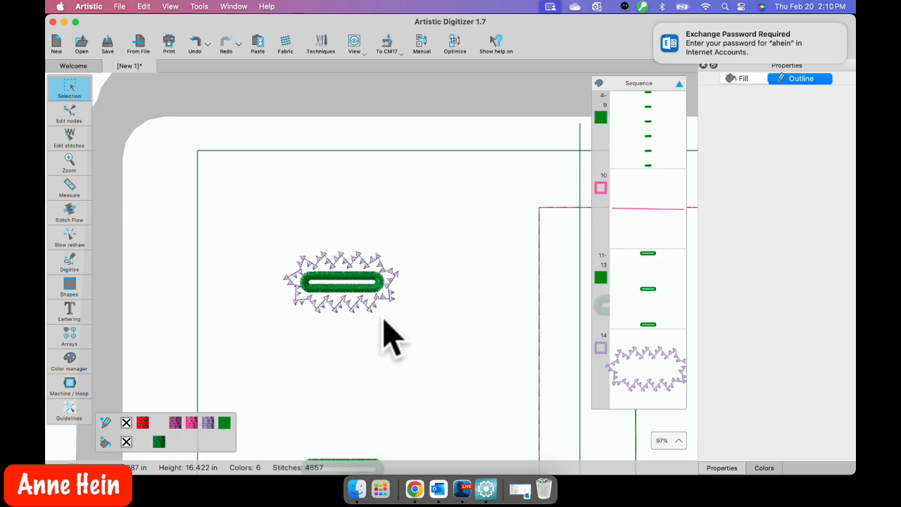
scroll(372, 338, up, 2)
scroll(372, 338, down, 10)
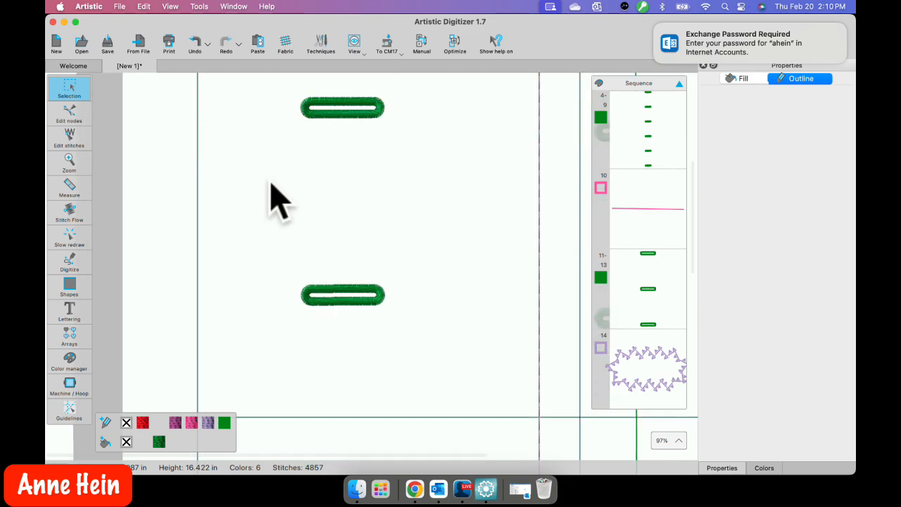
Create a new design and digitize a vertical outline about 0.7 in long just above the hoop's center.
click(57, 42)
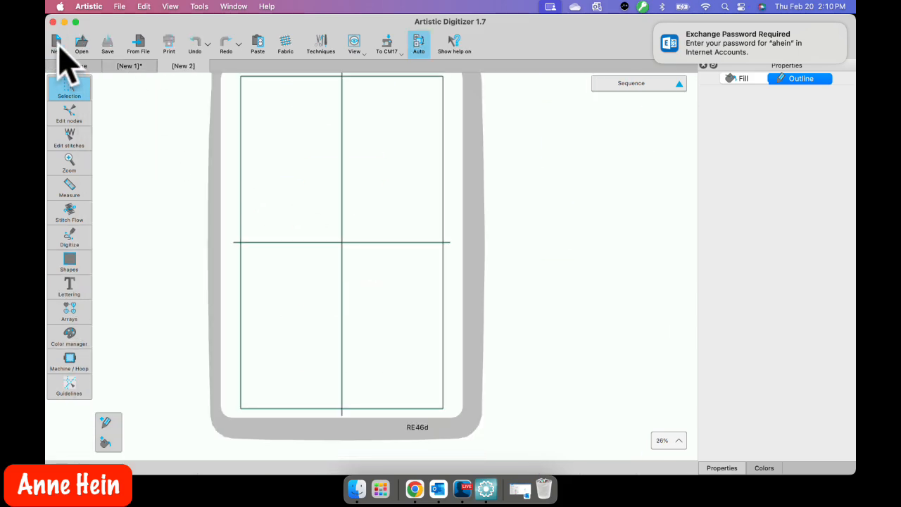
click(86, 257)
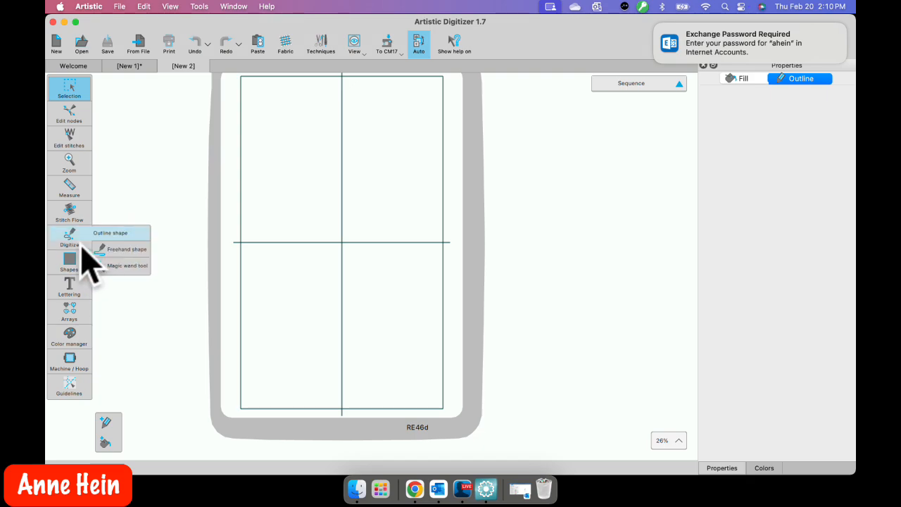
click(100, 233)
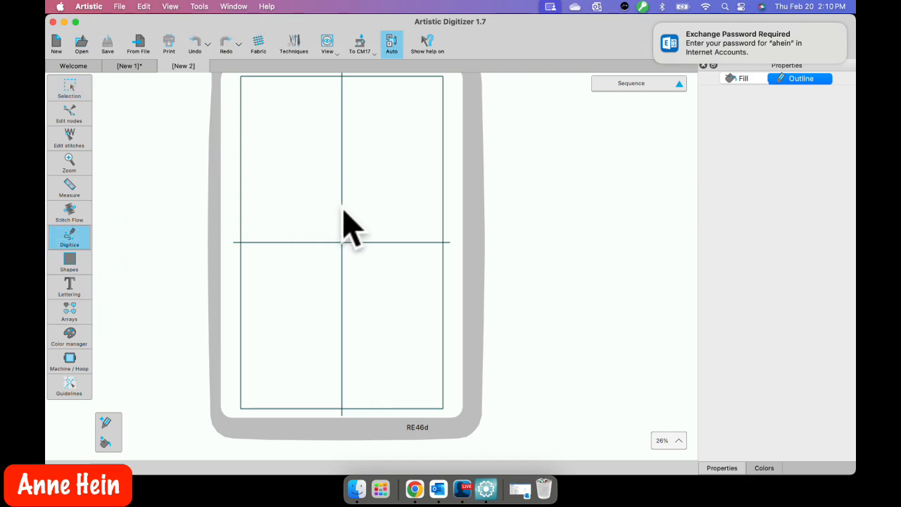
click(342, 209)
right_click(343, 222)
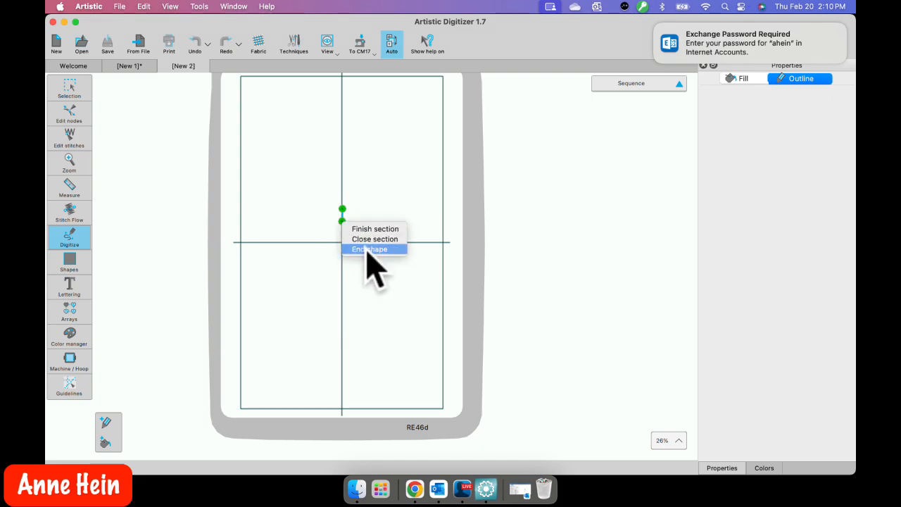
click(369, 251)
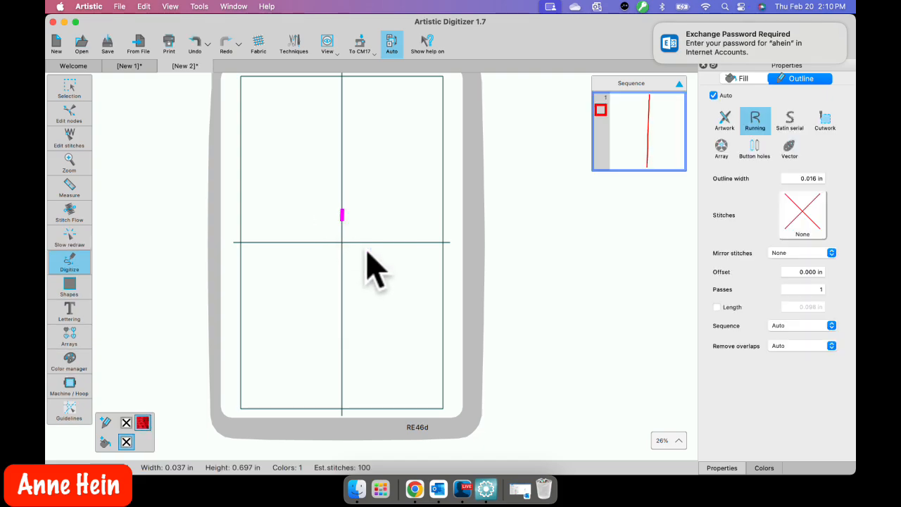
Change the short vertical line's outline type to Button holes.
click(754, 148)
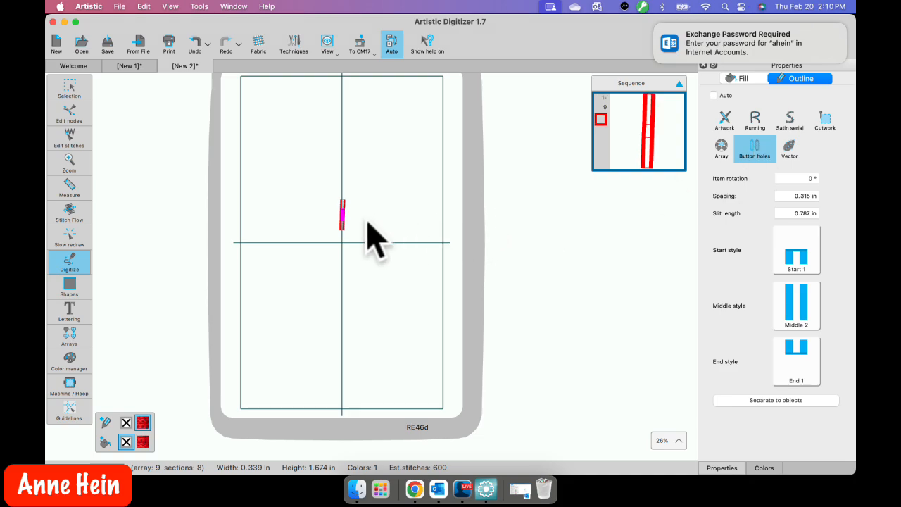
scroll(366, 237, up, 4)
scroll(340, 231, up, 2)
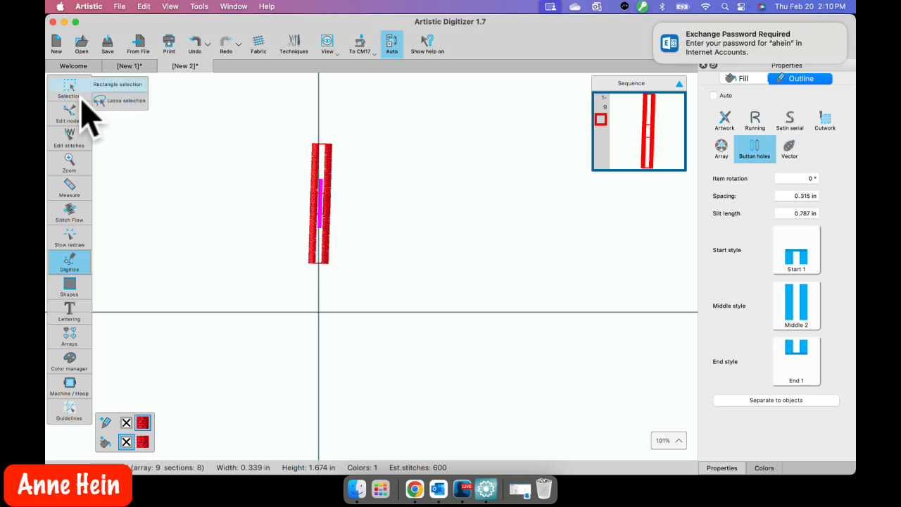
mouse_move(75, 98)
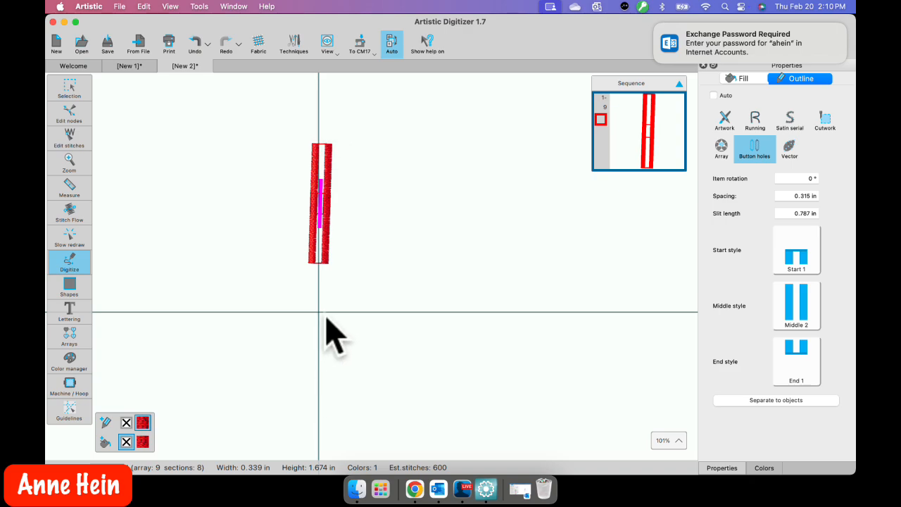
Replace the buttonhole line with a new vertical outline about 1.35 in long on the center line and make it Button holes.
click(71, 90)
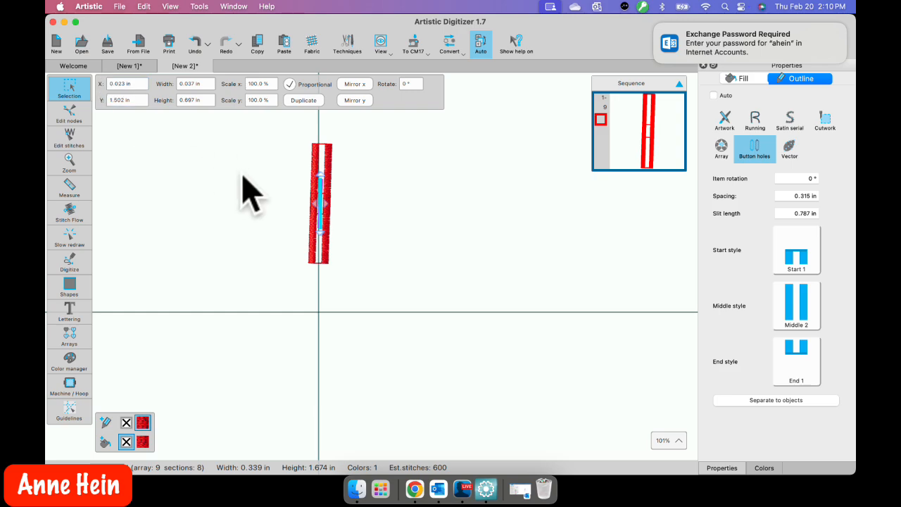
key(Delete)
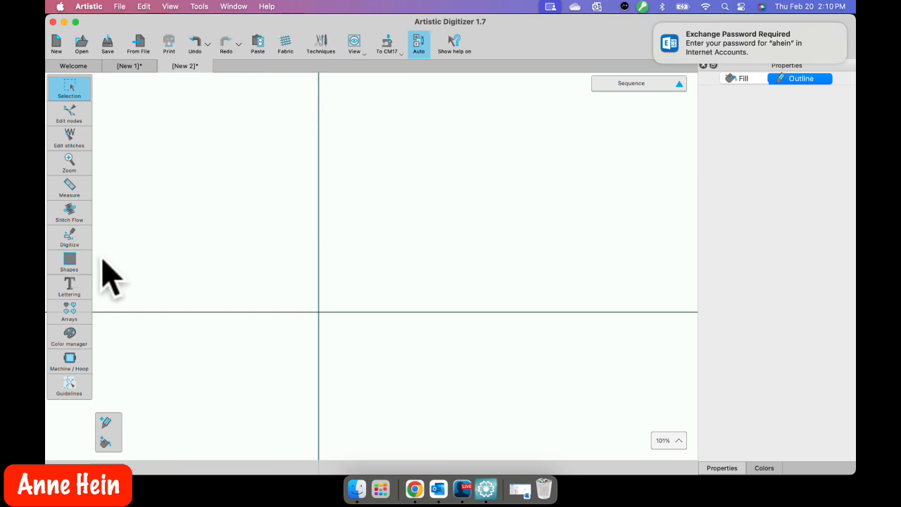
click(116, 236)
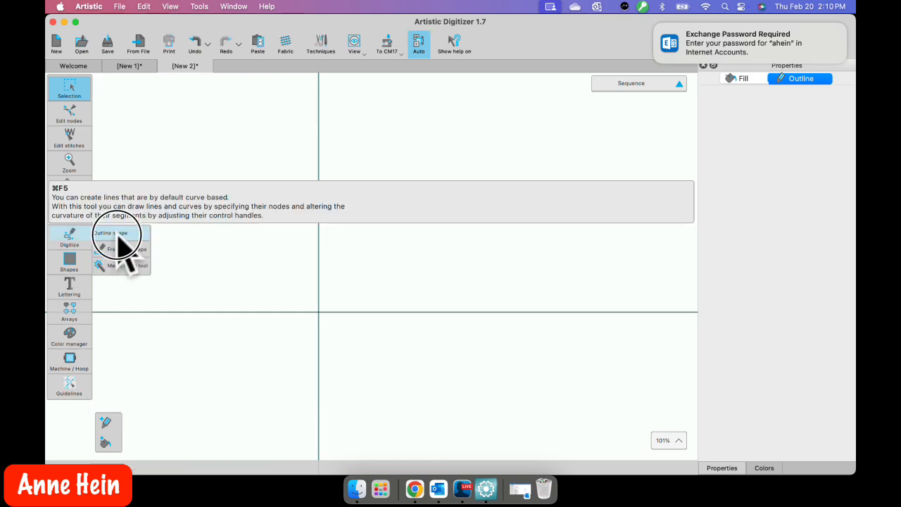
click(318, 144)
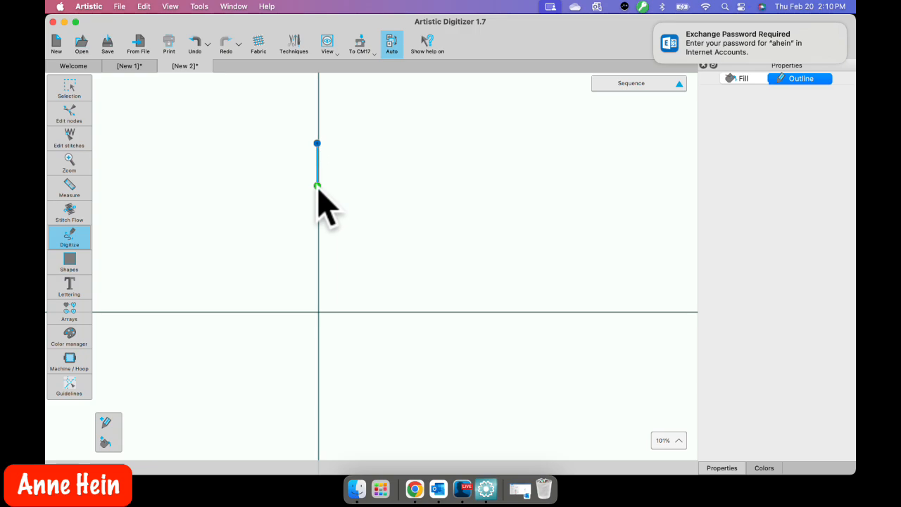
right_click(317, 240)
click(326, 261)
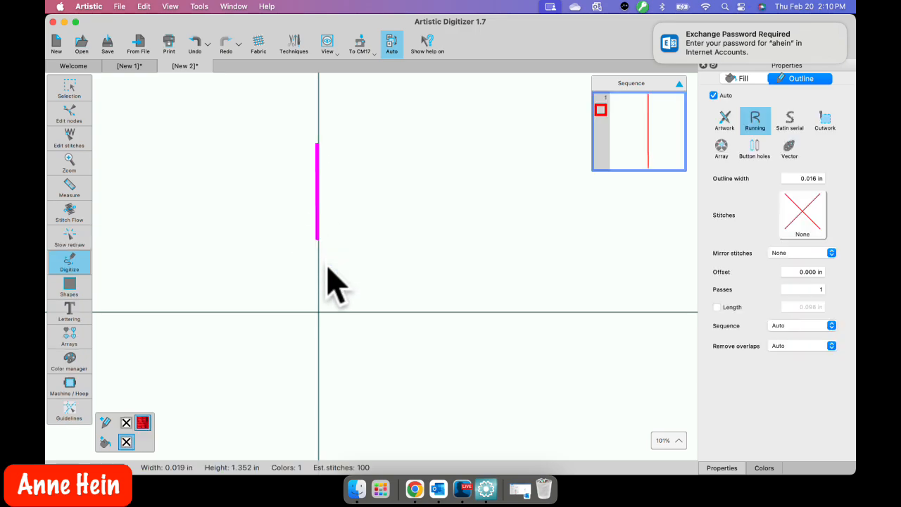
click(753, 148)
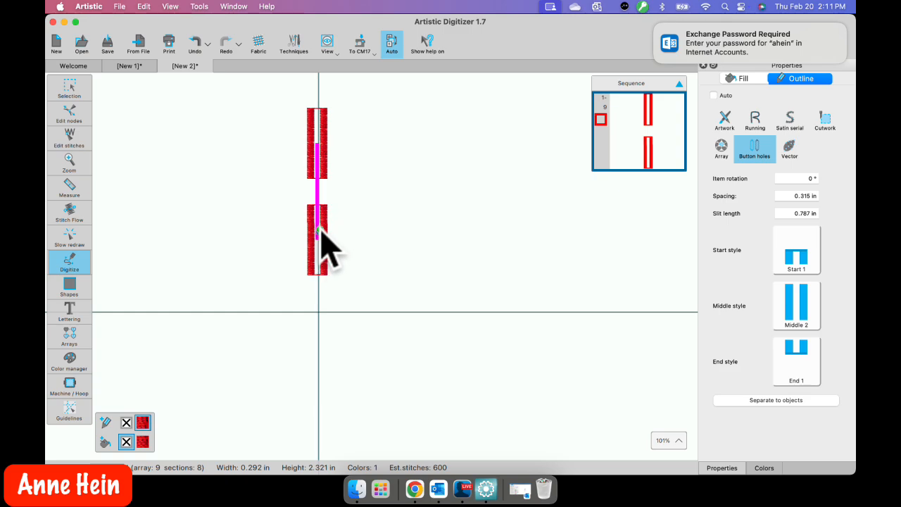
Shorten the new buttonhole line from its lower end in stages to about 0.126 in for a single buttonhole, and deselect it.
click(69, 90)
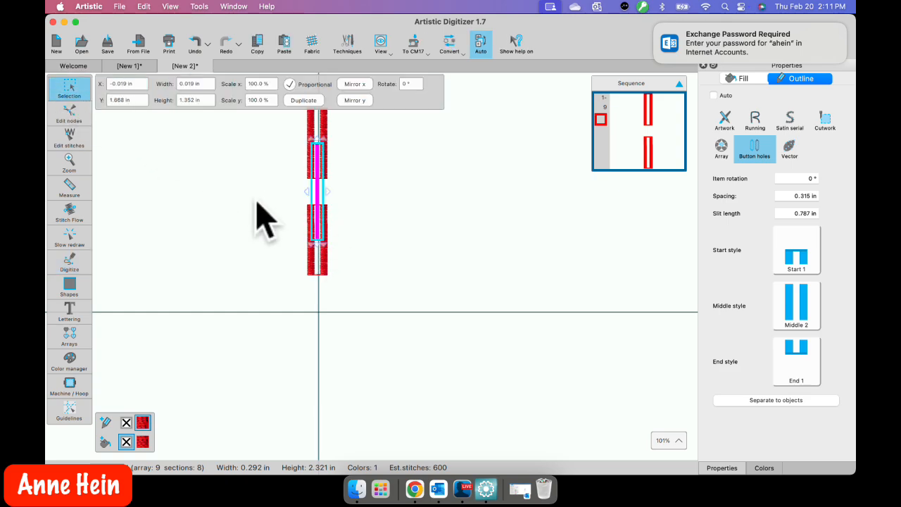
scroll(318, 243, up, 3)
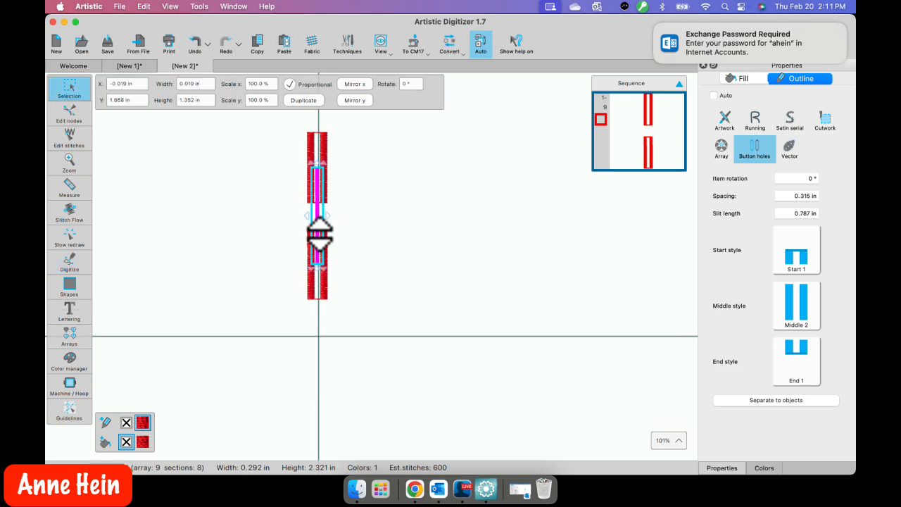
scroll(317, 254, up, 5)
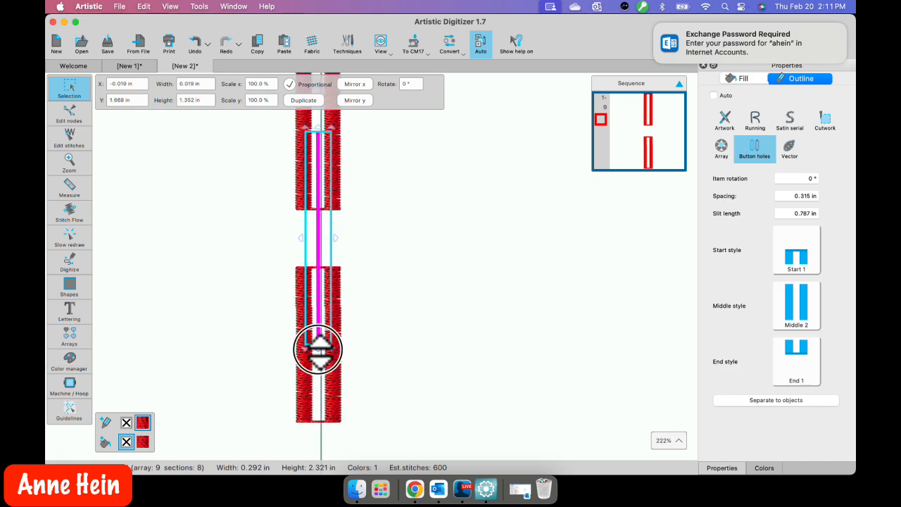
drag(318, 350, 318, 275)
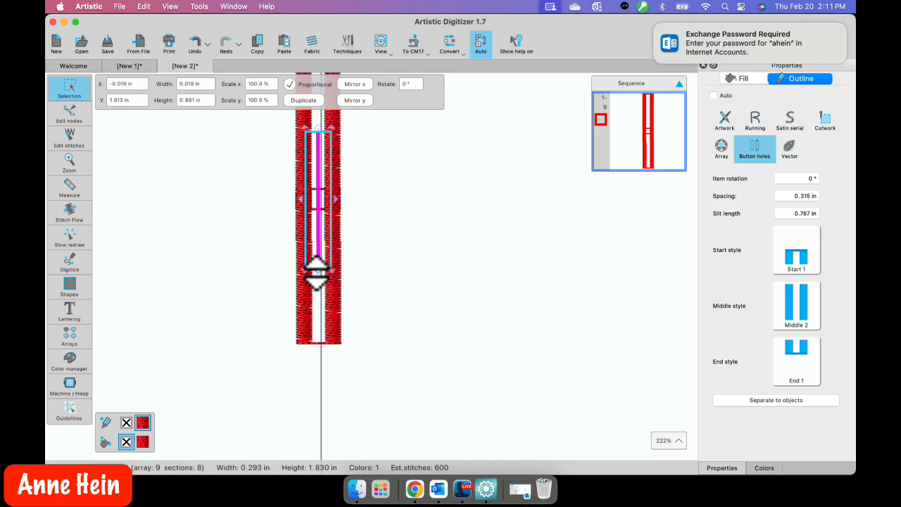
drag(317, 274, 317, 210)
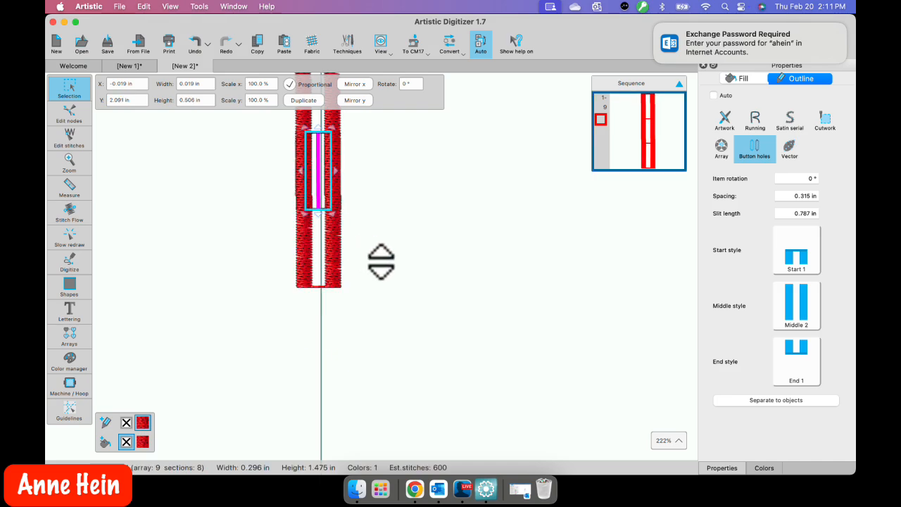
scroll(356, 277, up, 5)
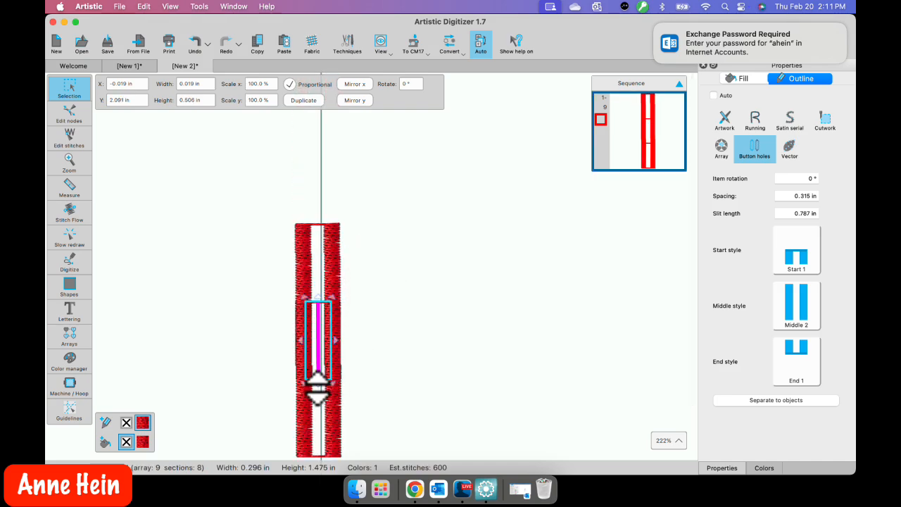
drag(318, 383, 321, 362)
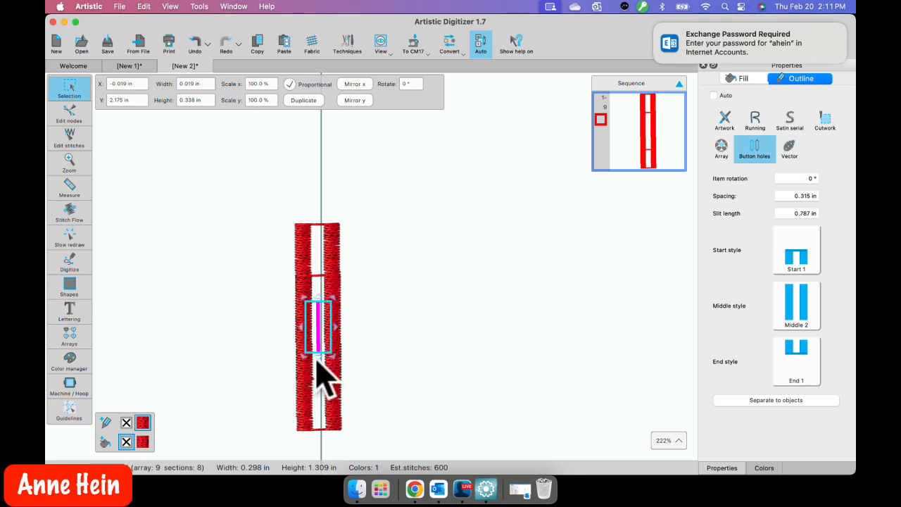
drag(317, 359, 321, 323)
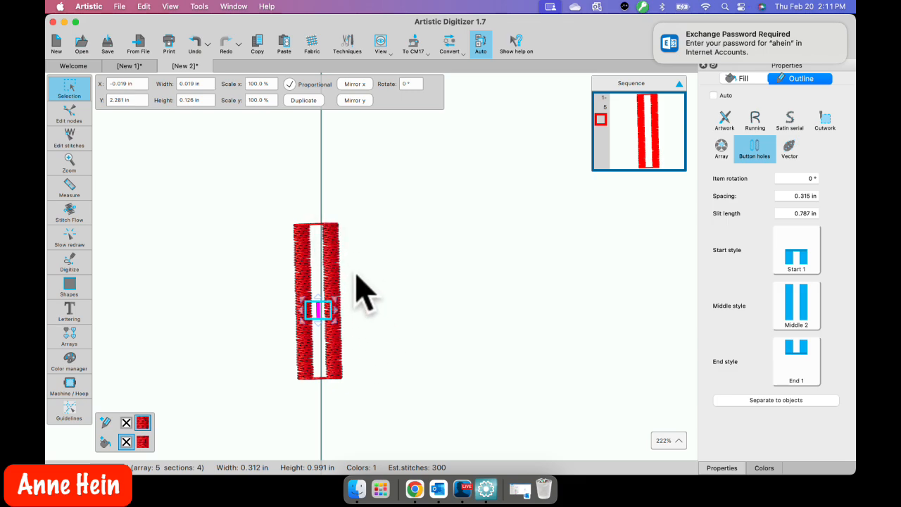
click(198, 203)
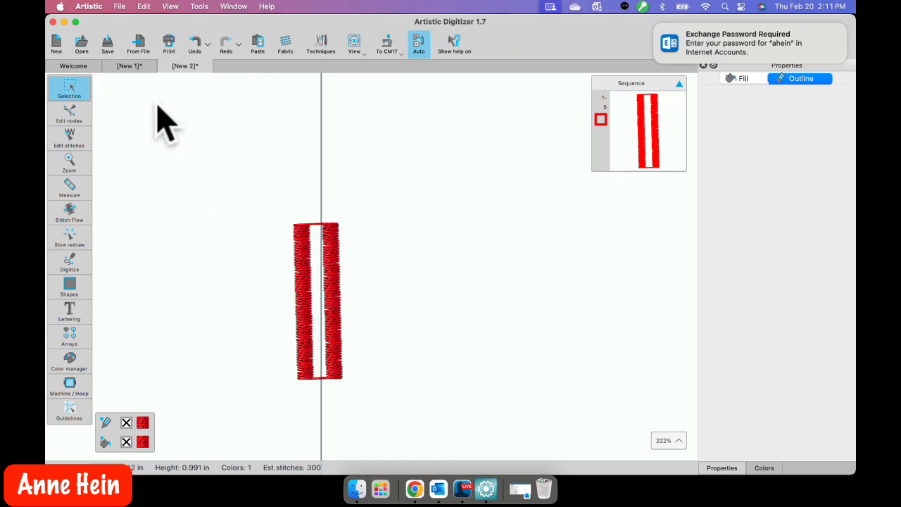
Show the grid and turn on snapping to it.
click(170, 7)
mouse_move(169, 98)
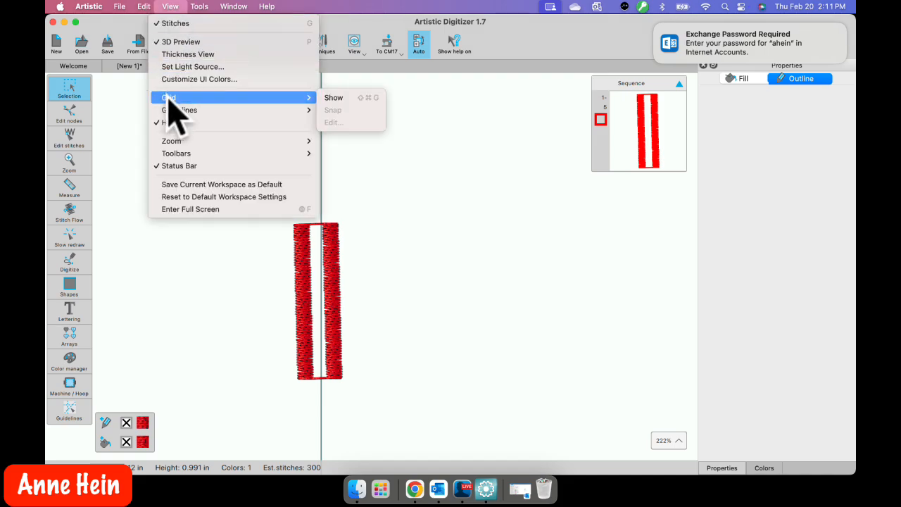
click(336, 98)
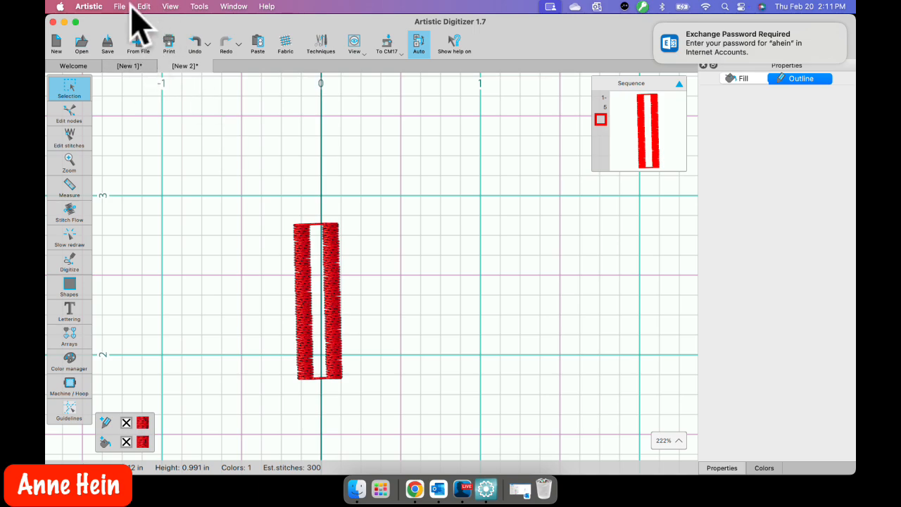
click(173, 8)
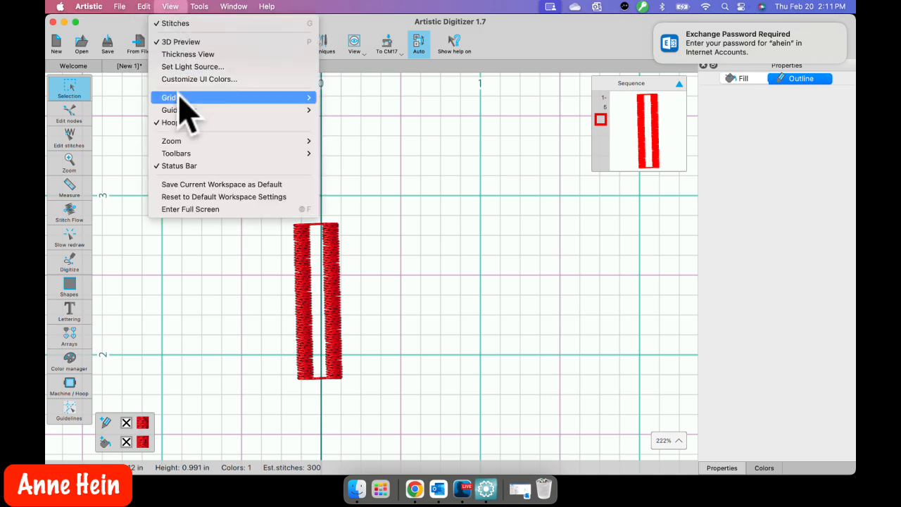
mouse_move(181, 101)
click(334, 111)
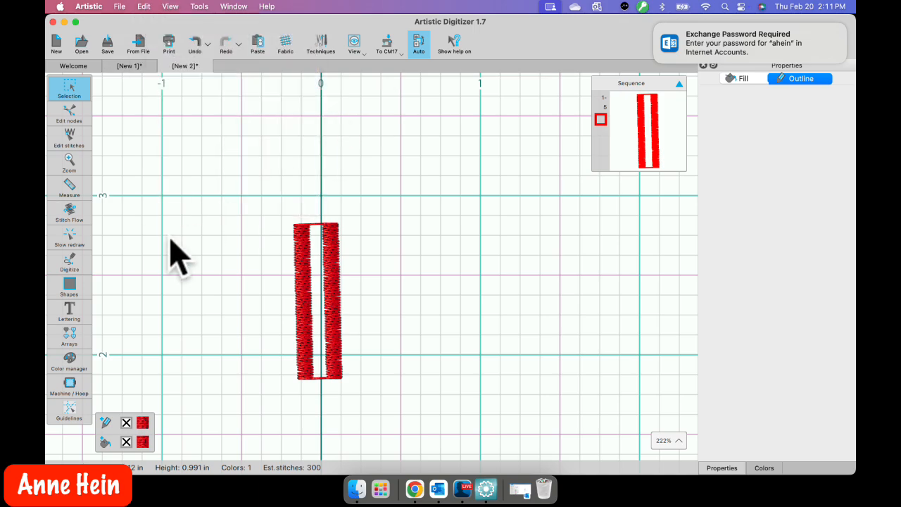
Digitize a vertical outline about 0.5 in long along the 0.5 in grid line and change its outline type to Button holes.
click(70, 262)
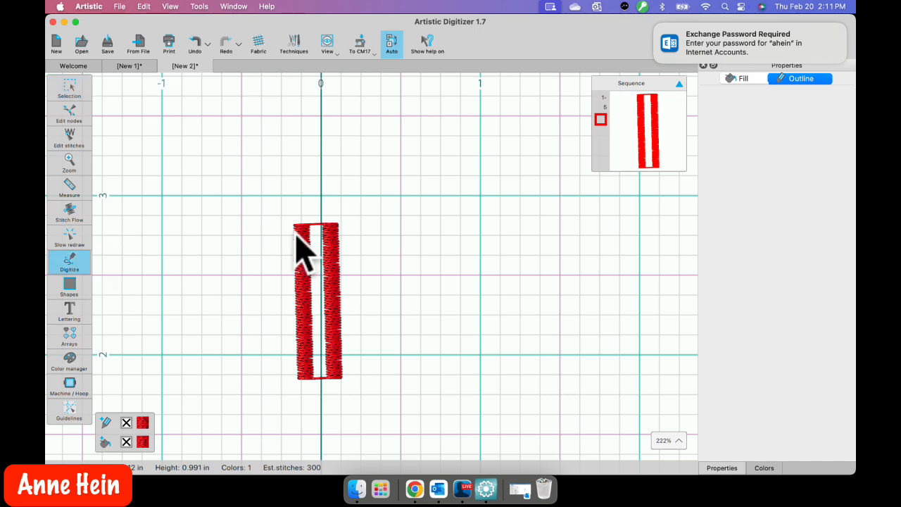
click(401, 195)
right_click(398, 275)
click(405, 303)
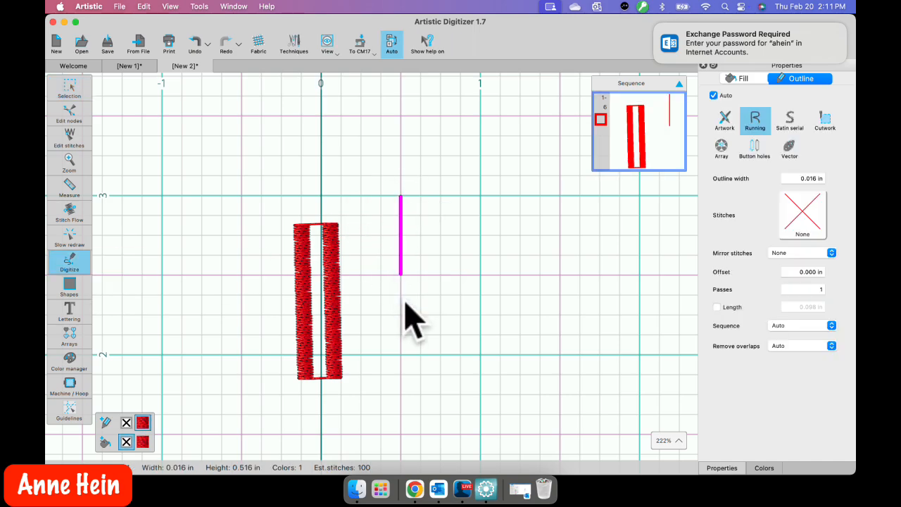
click(68, 90)
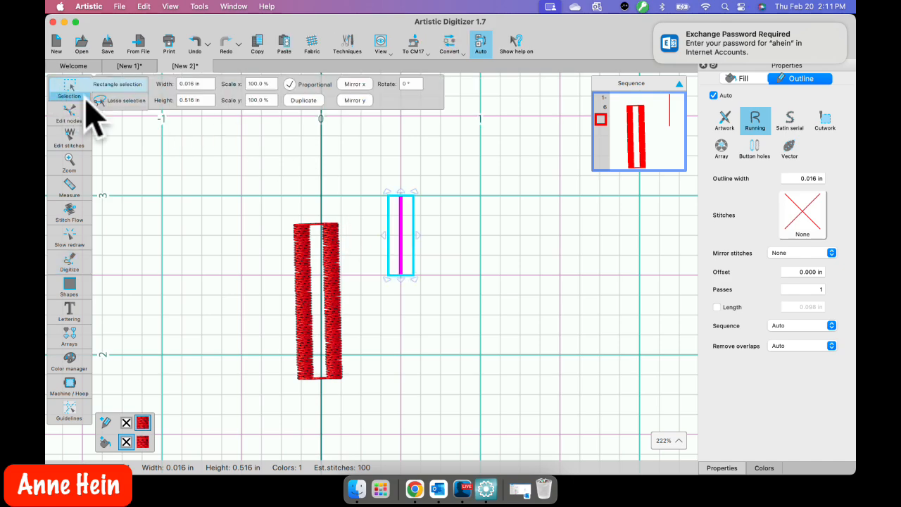
click(754, 151)
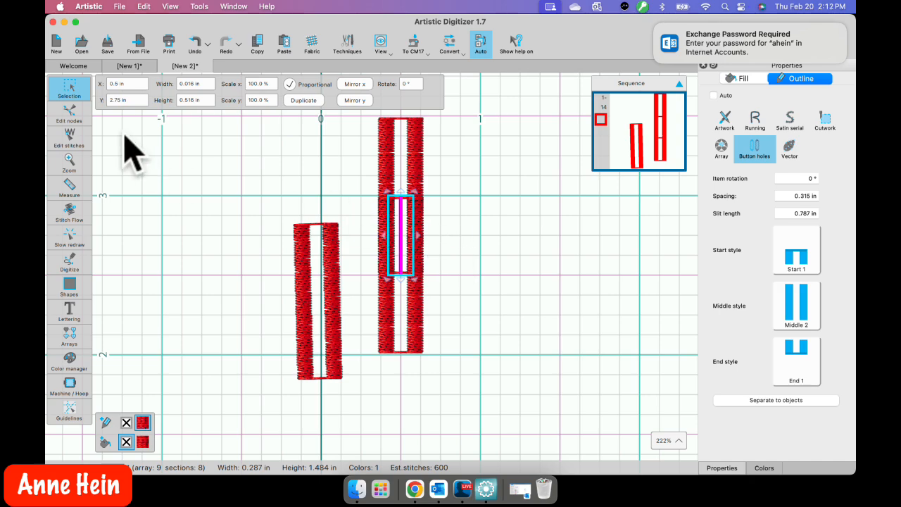
click(183, 194)
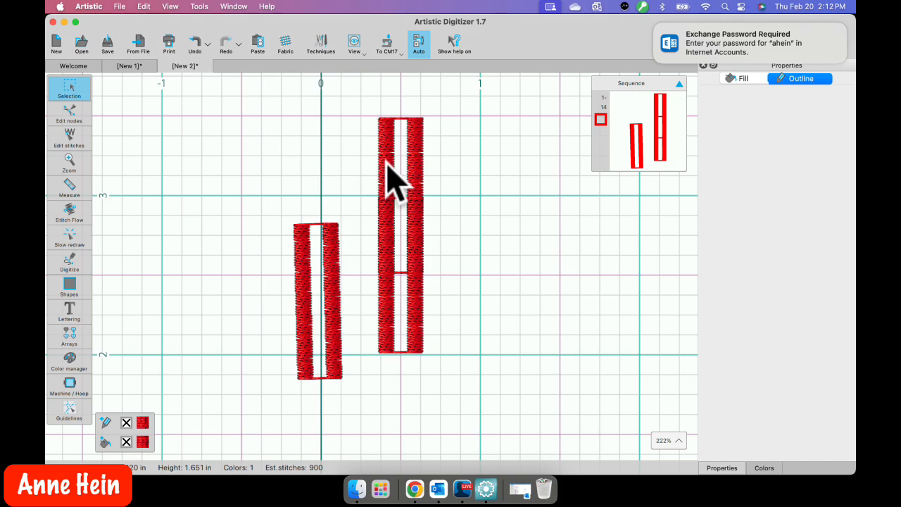
Shorten the grid-aligned buttonhole line from its lower end to about 0.15 in for a single buttonhole.
drag(353, 106, 445, 368)
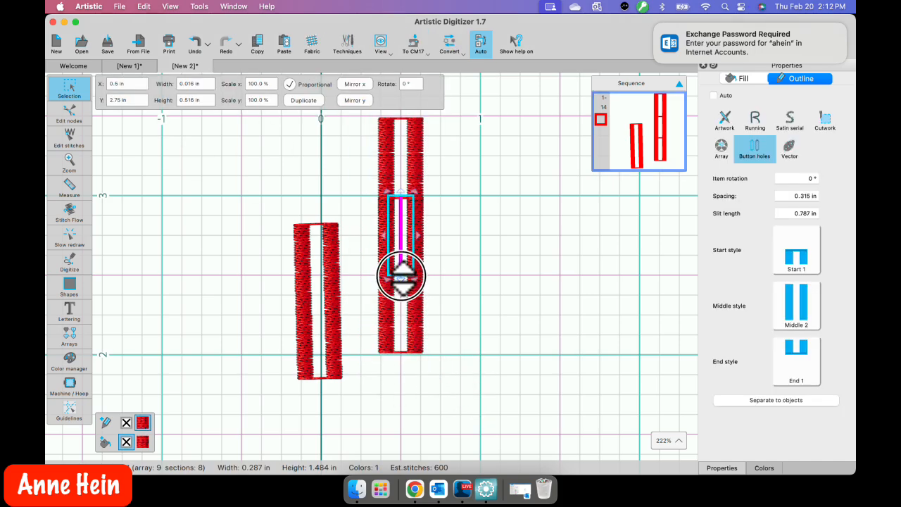
drag(401, 277, 402, 204)
click(471, 264)
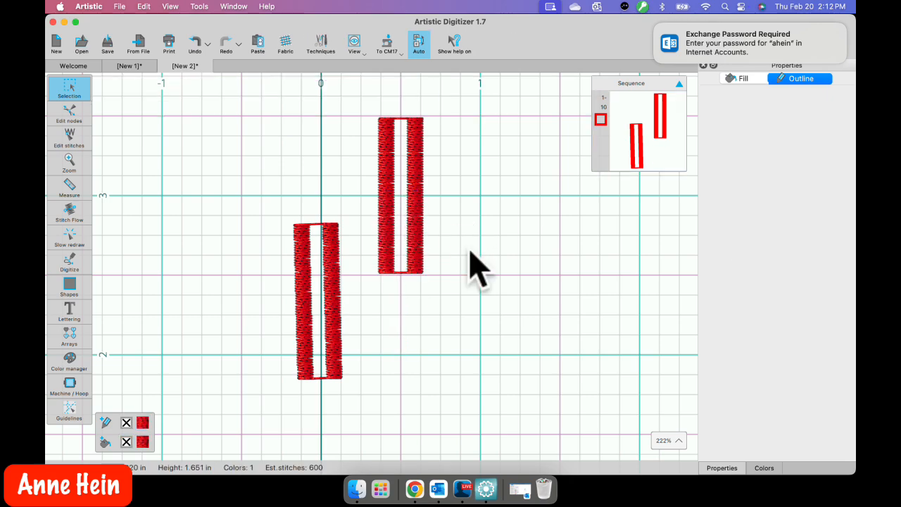
Set the slit length of the grid-aligned buttonhole to 1.5 in.
click(413, 254)
drag(356, 92, 389, 292)
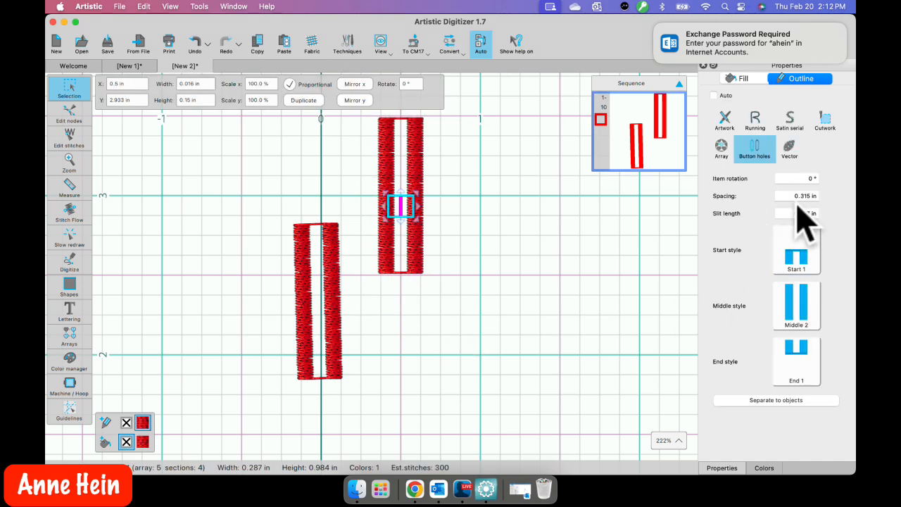
drag(795, 216, 831, 229)
click(491, 260)
scroll(425, 144, up, 3)
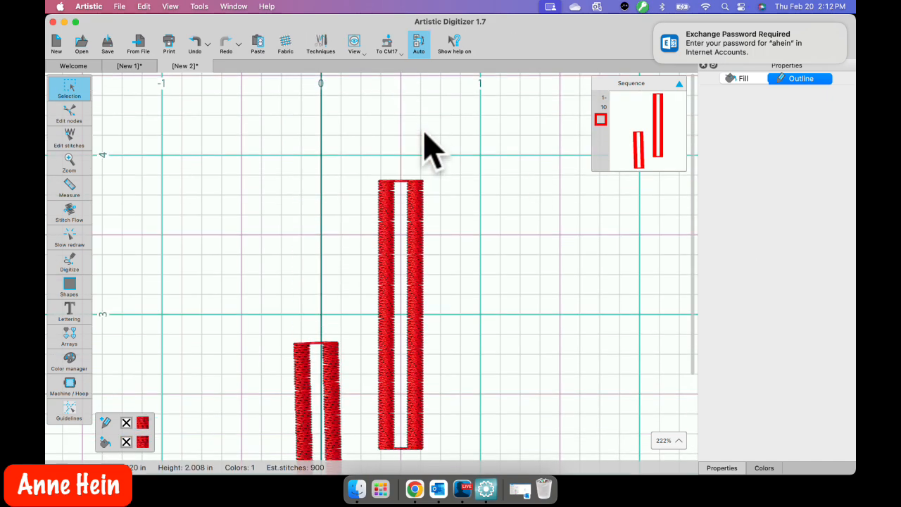
Give the 1.5 in buttonhole the rounded keyhole start style Start 3 and a closed, square stitched end style.
click(419, 224)
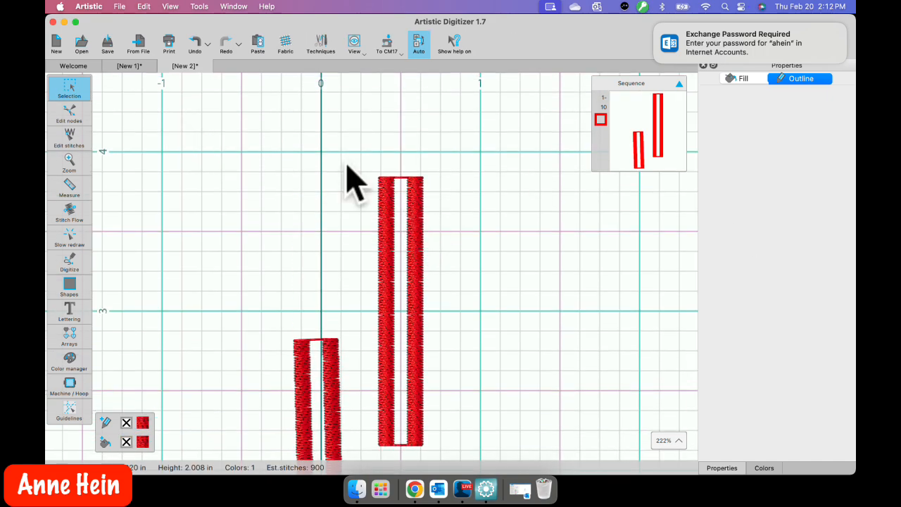
drag(329, 168, 464, 443)
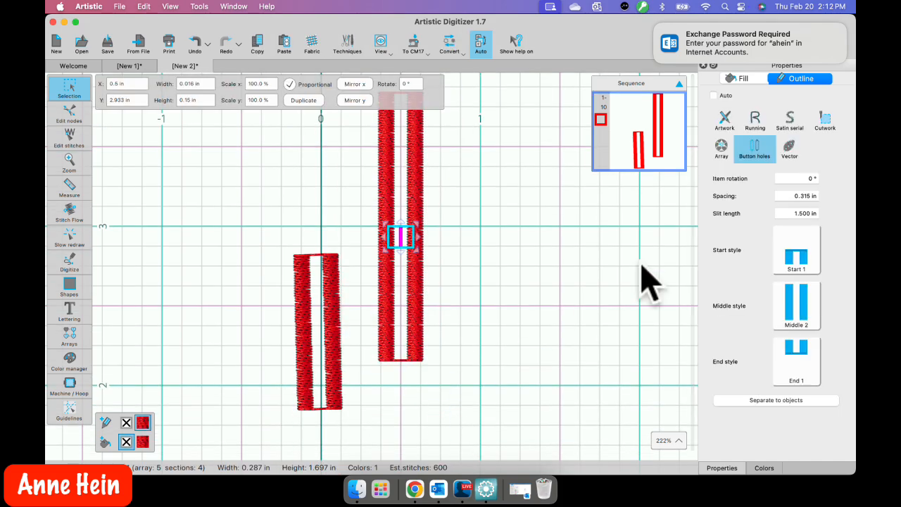
click(802, 254)
click(678, 276)
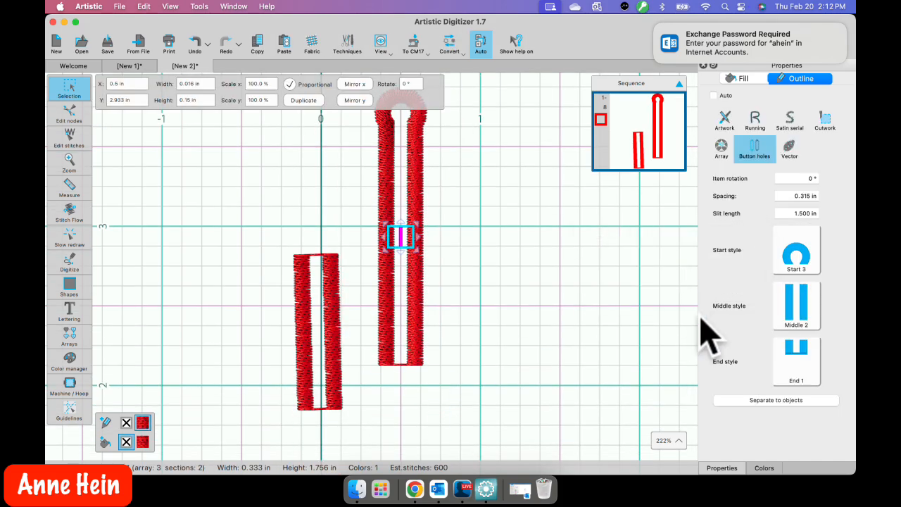
click(788, 356)
click(732, 377)
click(549, 328)
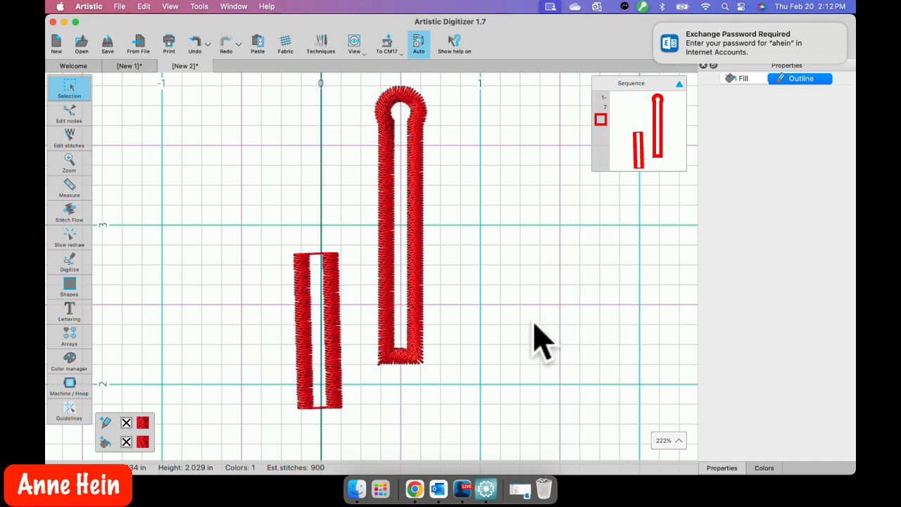
click(463, 487)
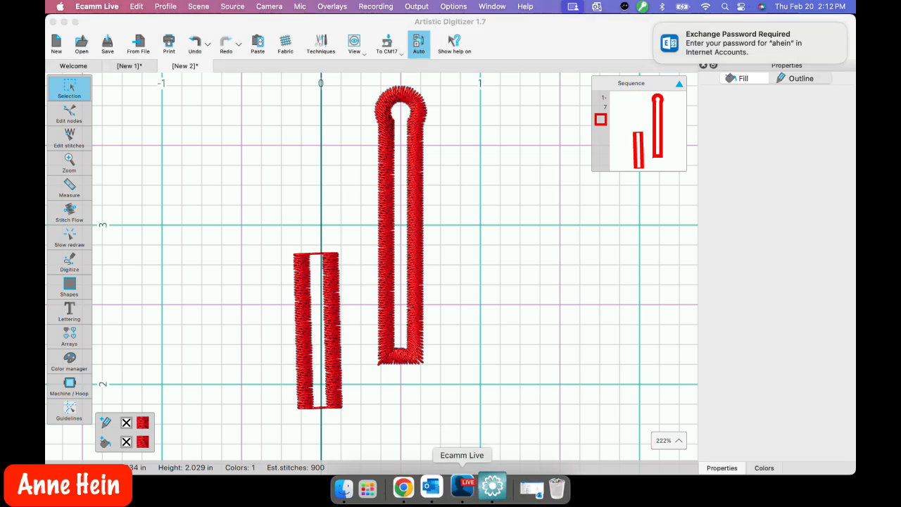